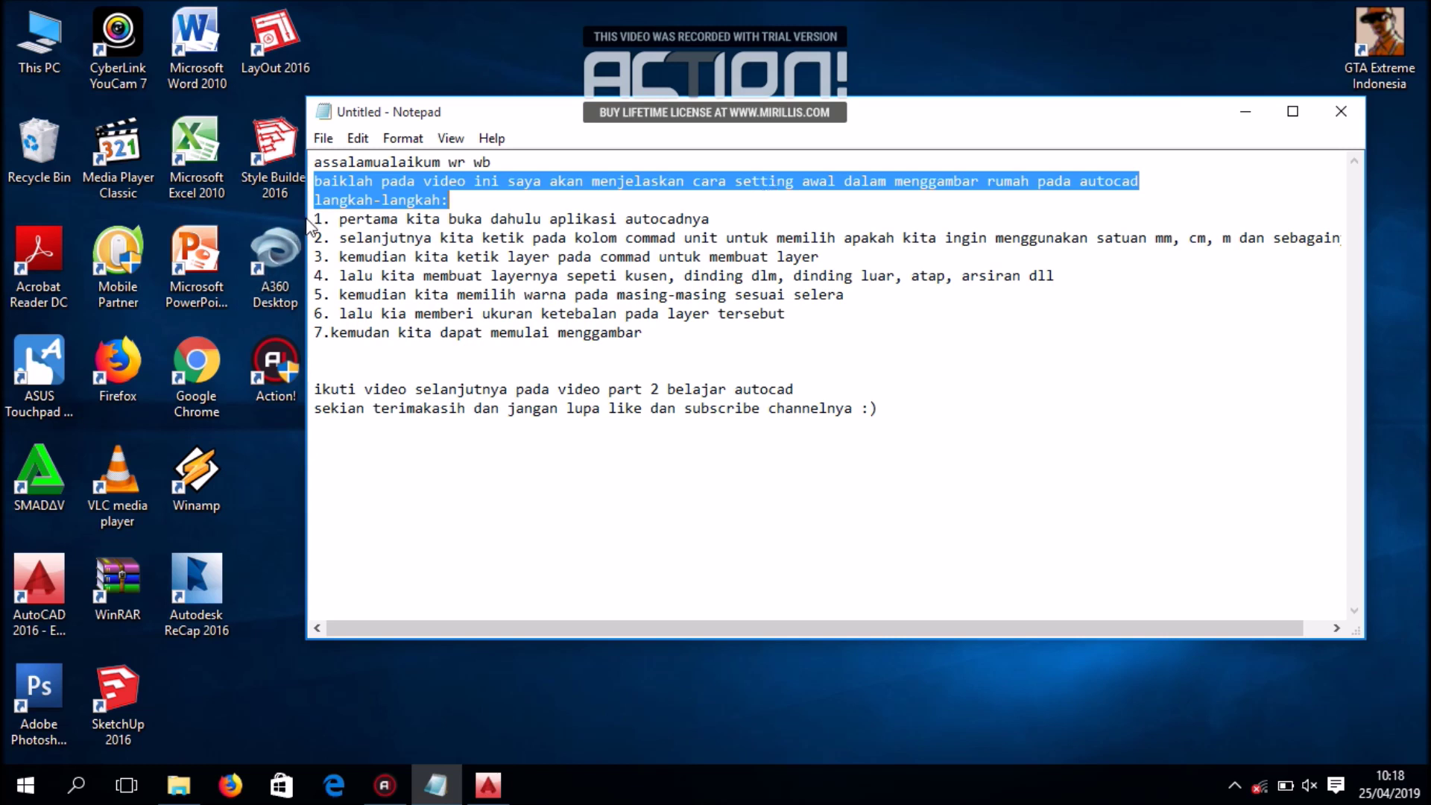
Read the first two setup instructions in the Notepad notes, on opening AutoCAD and choosing the drawing units
drag(313, 219, 715, 222)
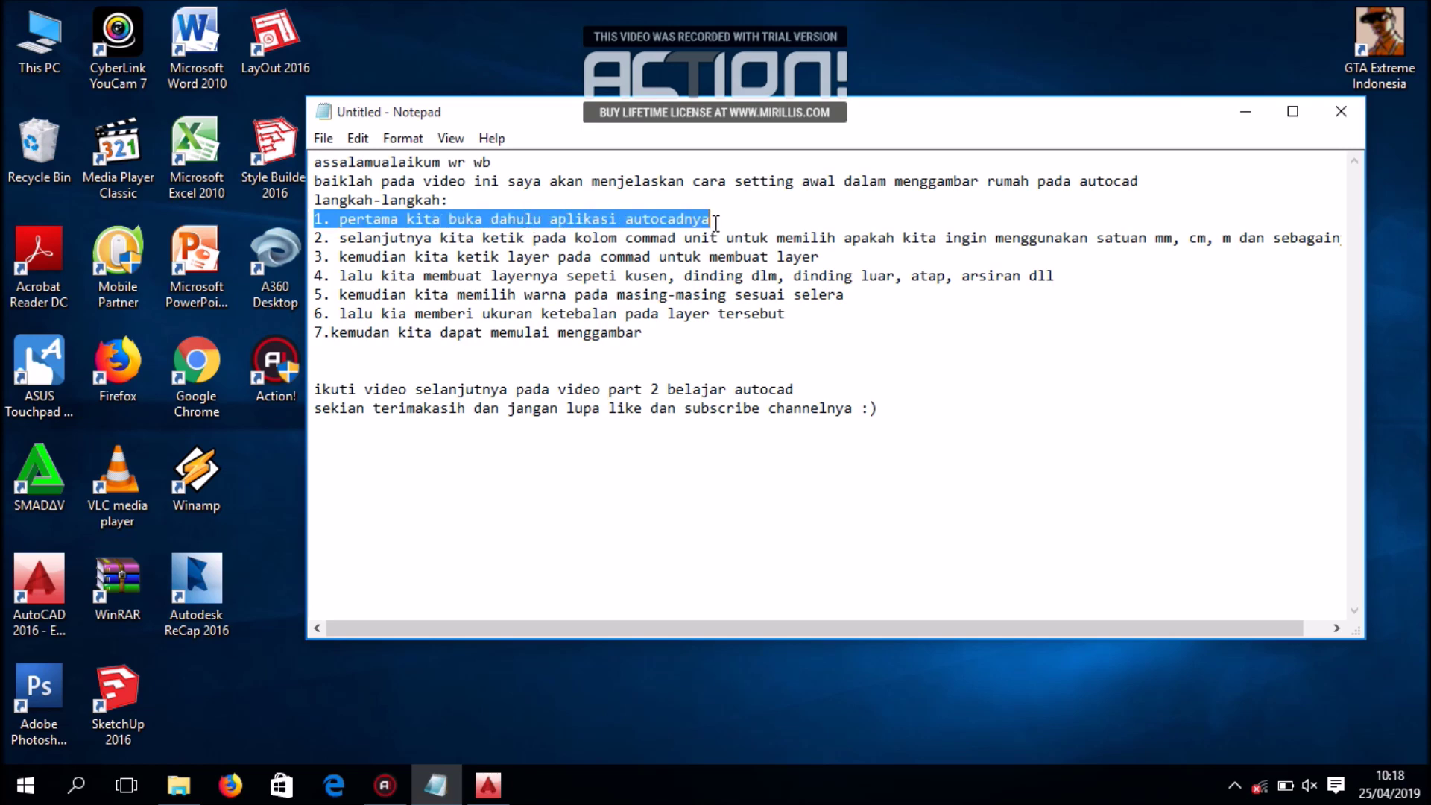
click(715, 222)
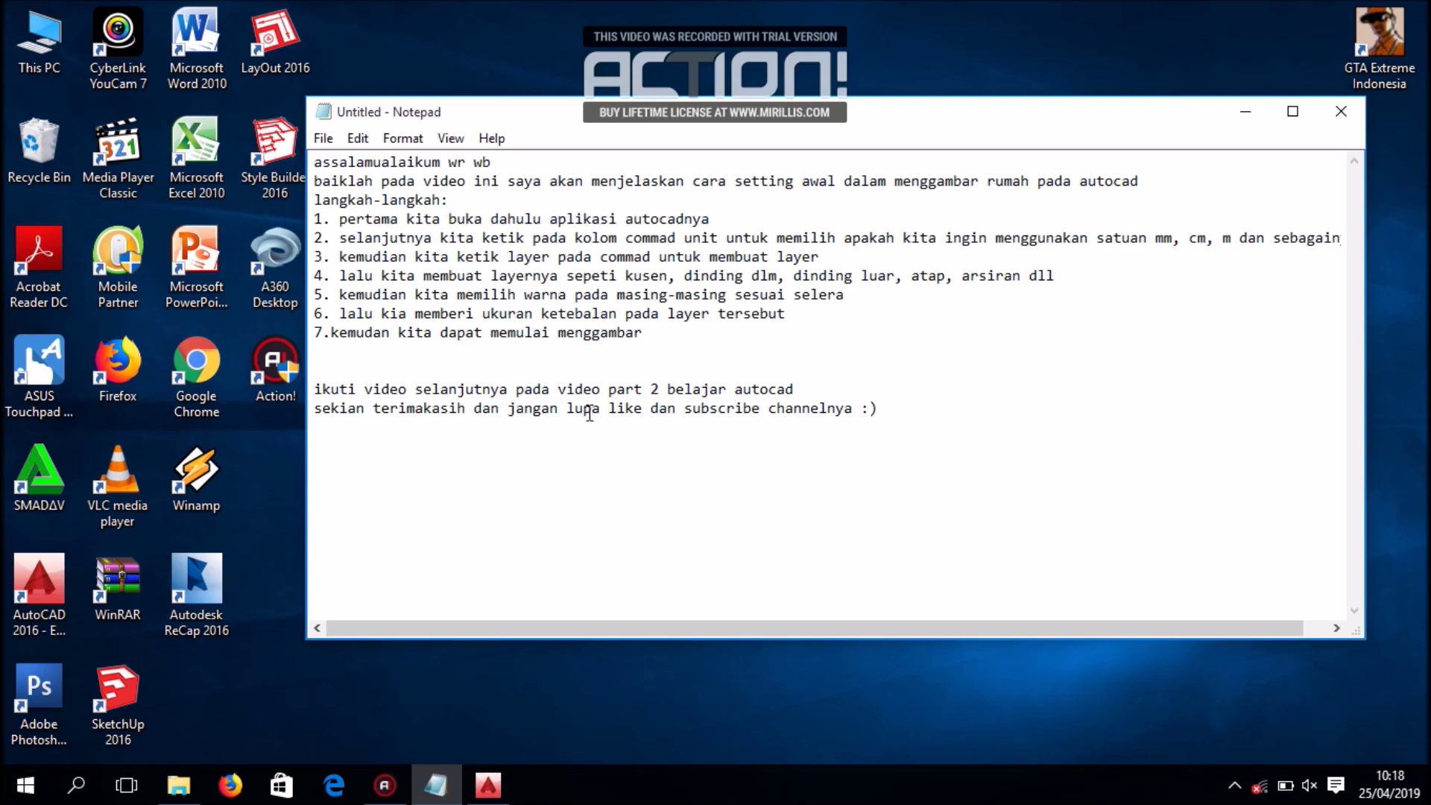
click(493, 788)
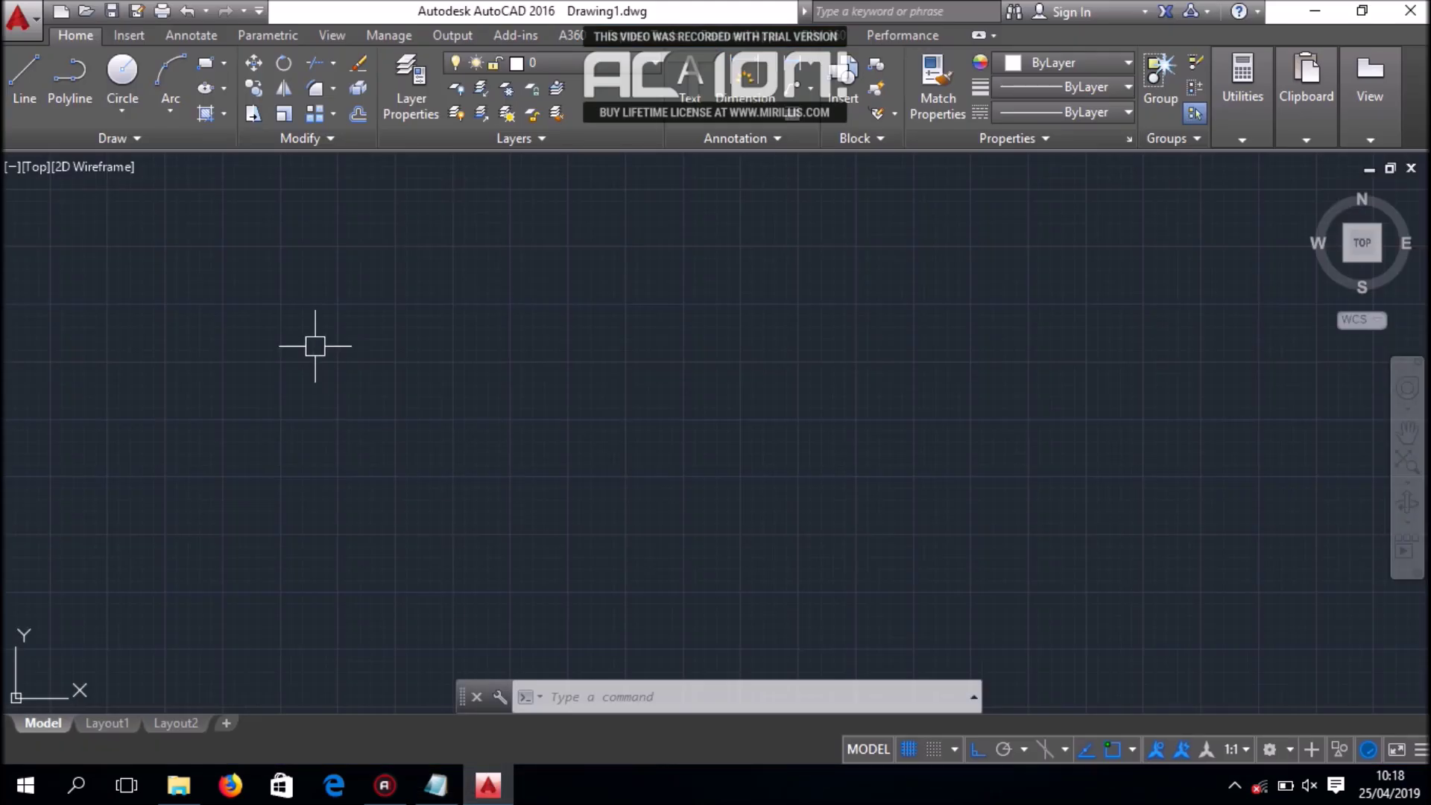
click(436, 786)
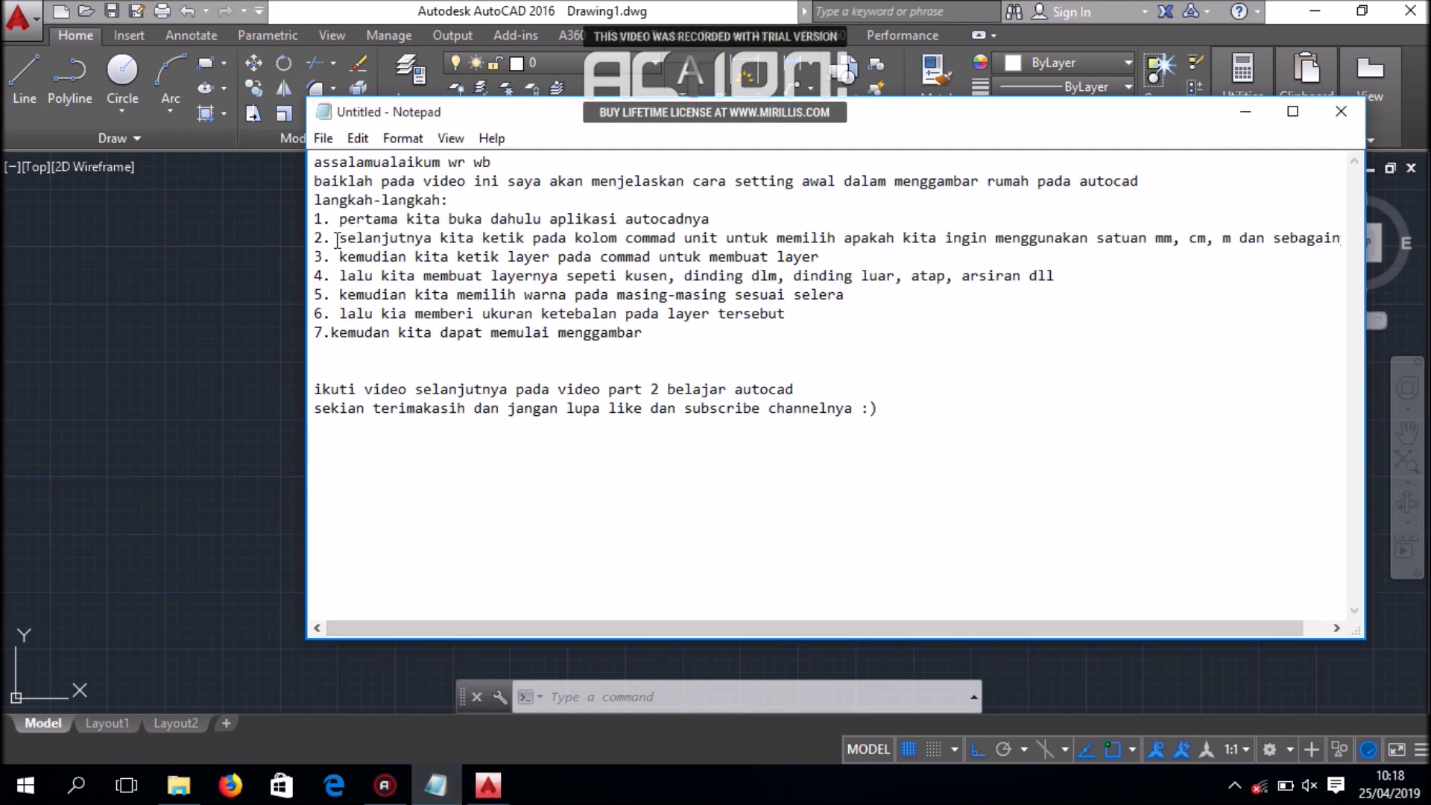
drag(314, 237, 1120, 240)
click(1073, 225)
drag(314, 237, 1351, 237)
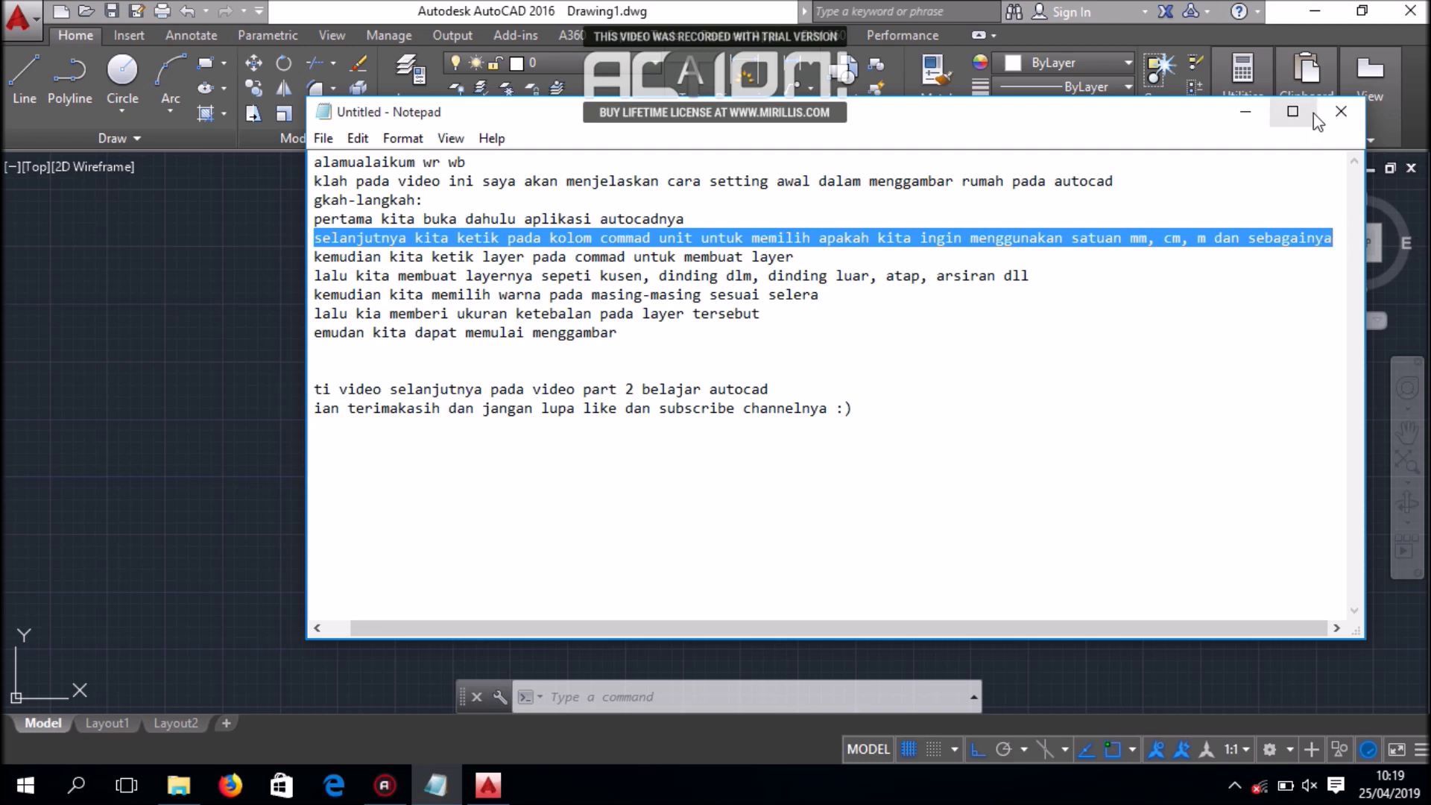
Switch to AutoCAD and use the UNITS command to set the insertion scale to Centimeters
click(1244, 111)
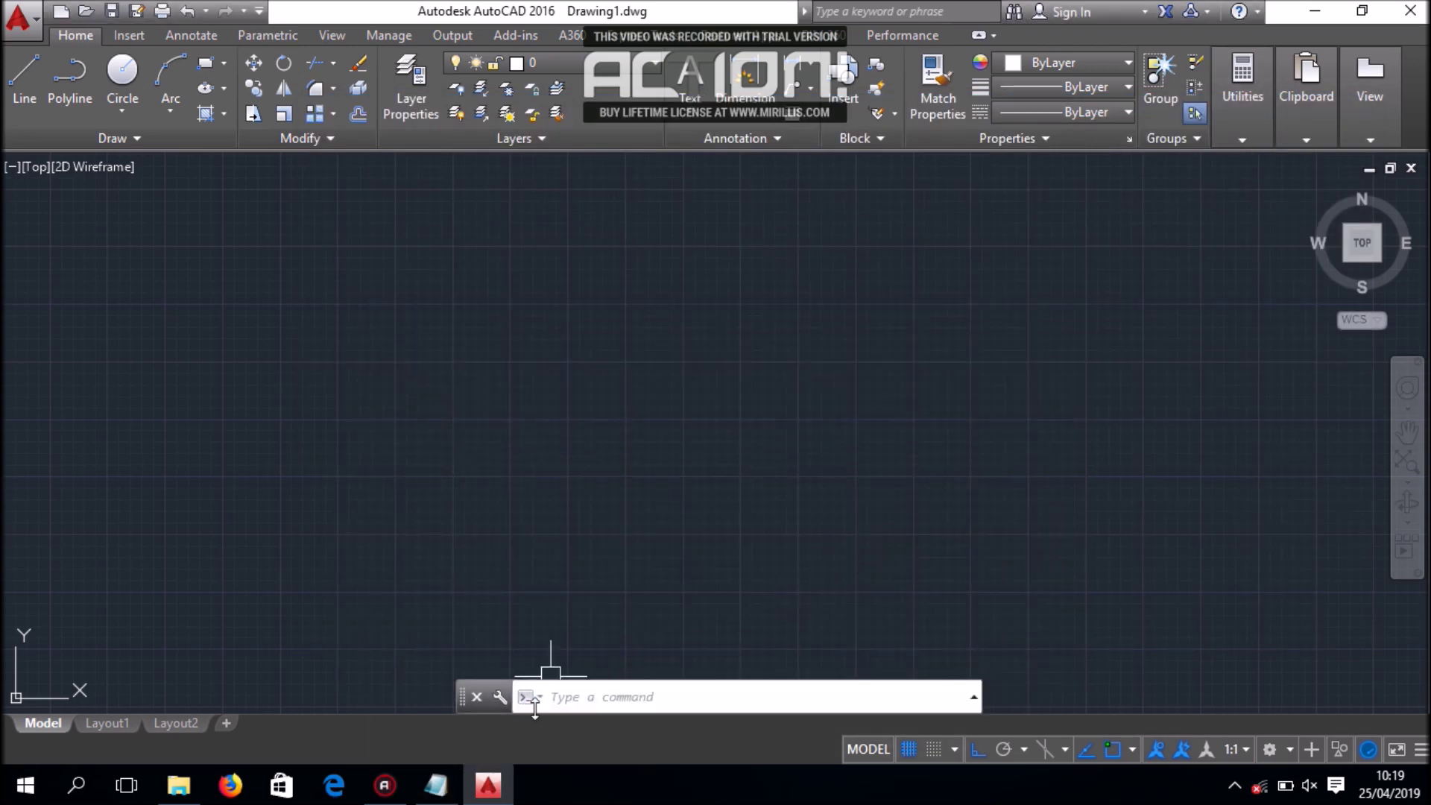
click(560, 699)
text(units)
key(Return)
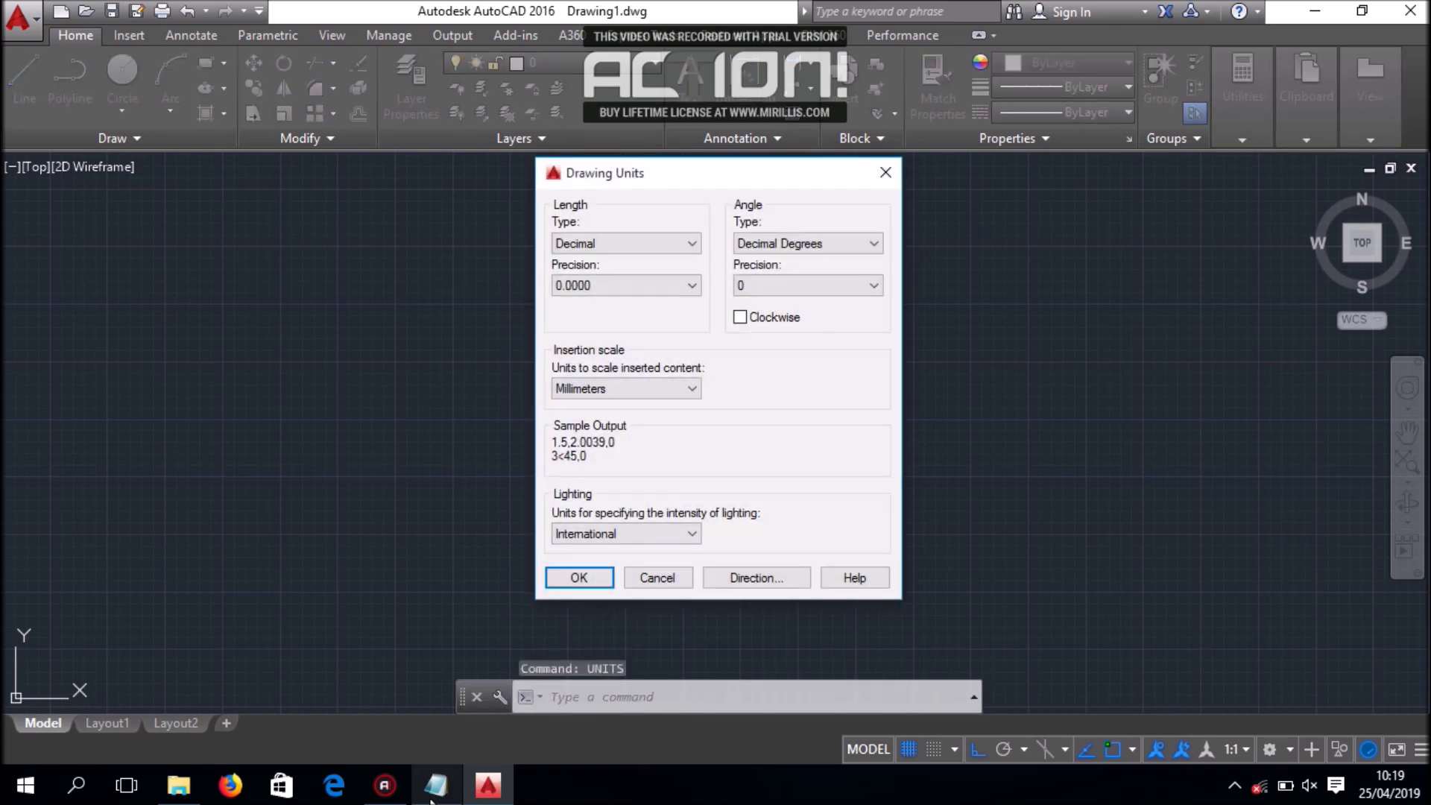
click(454, 794)
click(456, 797)
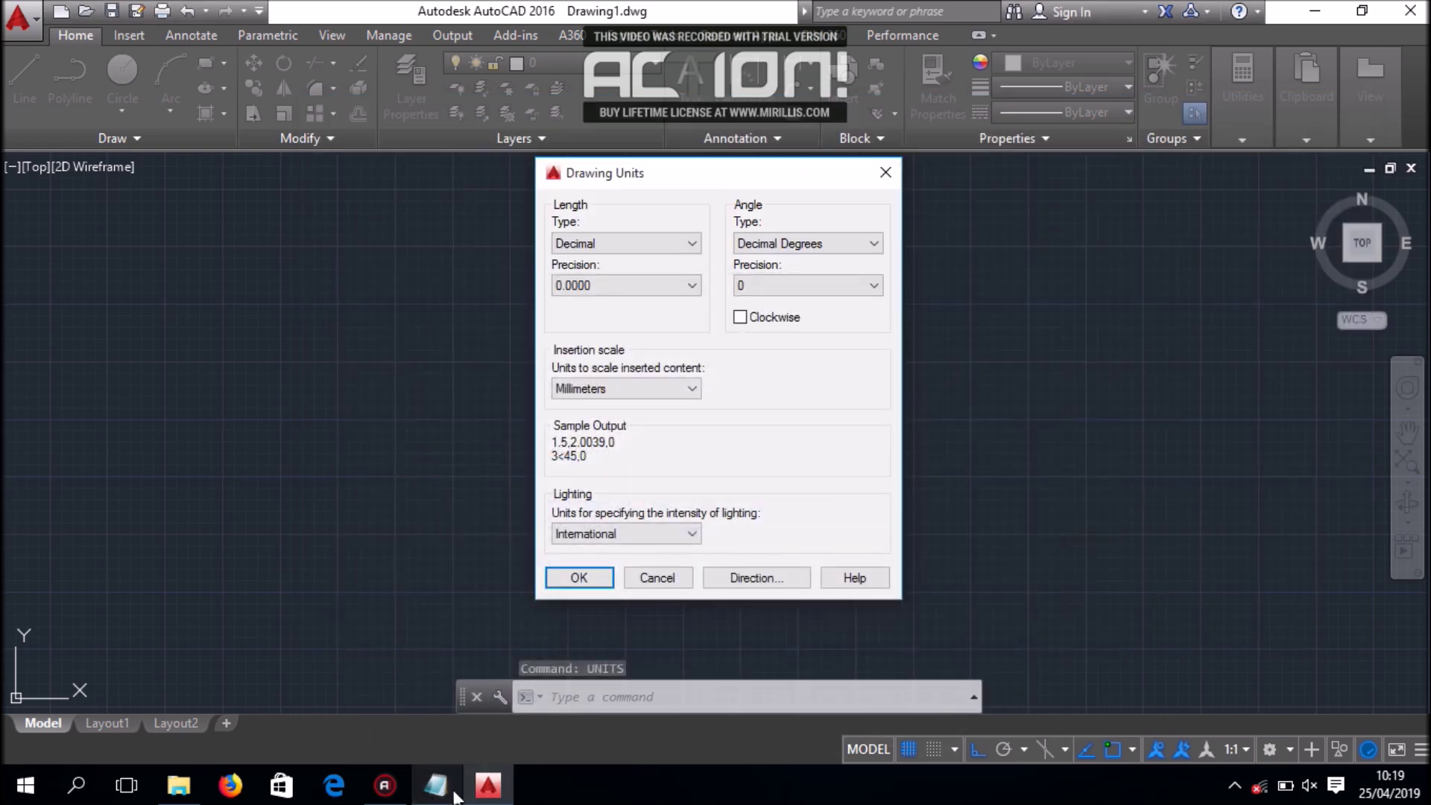
click(696, 381)
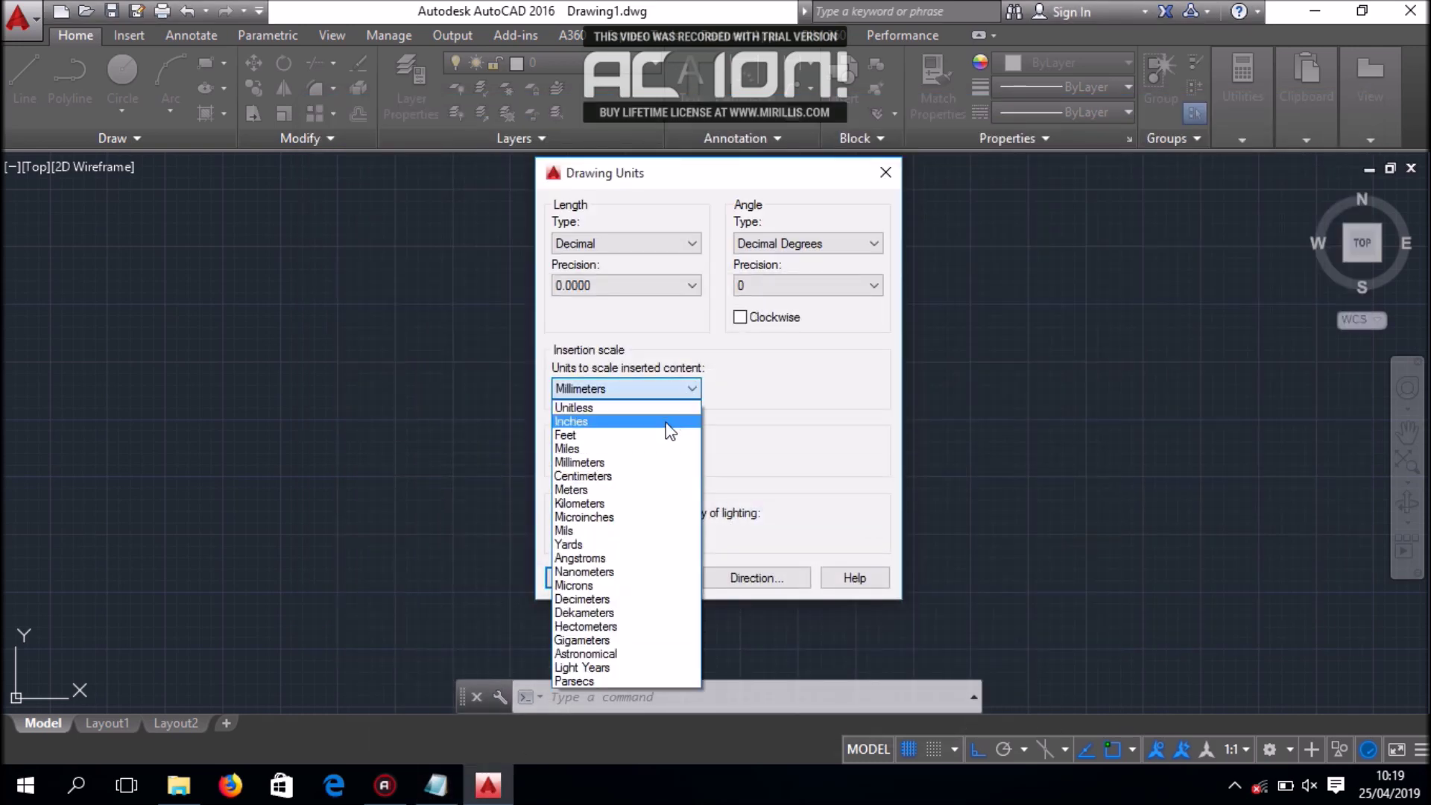
click(647, 477)
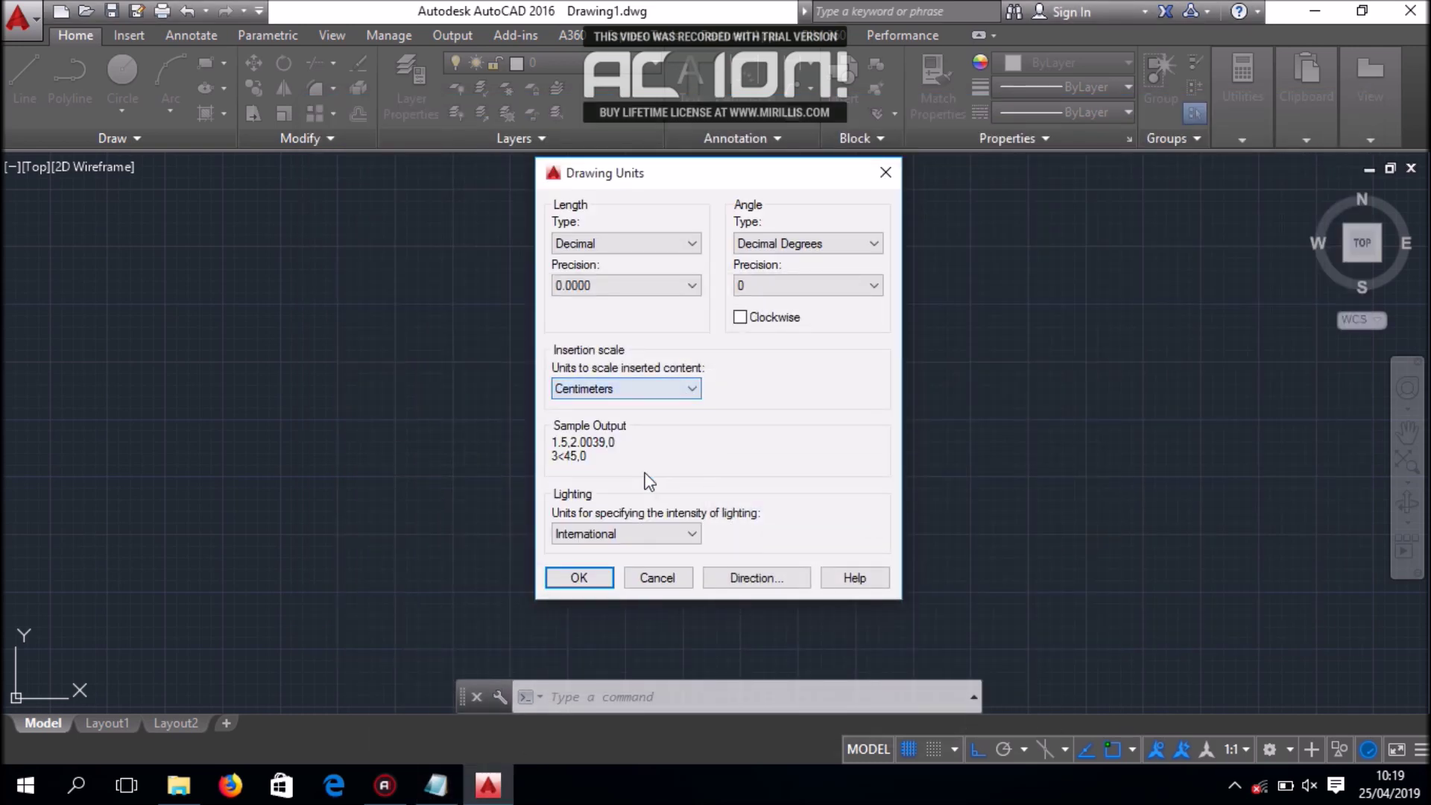
click(579, 577)
Check the third instruction in the Notepad notes and open the Layer Properties Manager in AutoCAD with the LAYER command
click(436, 785)
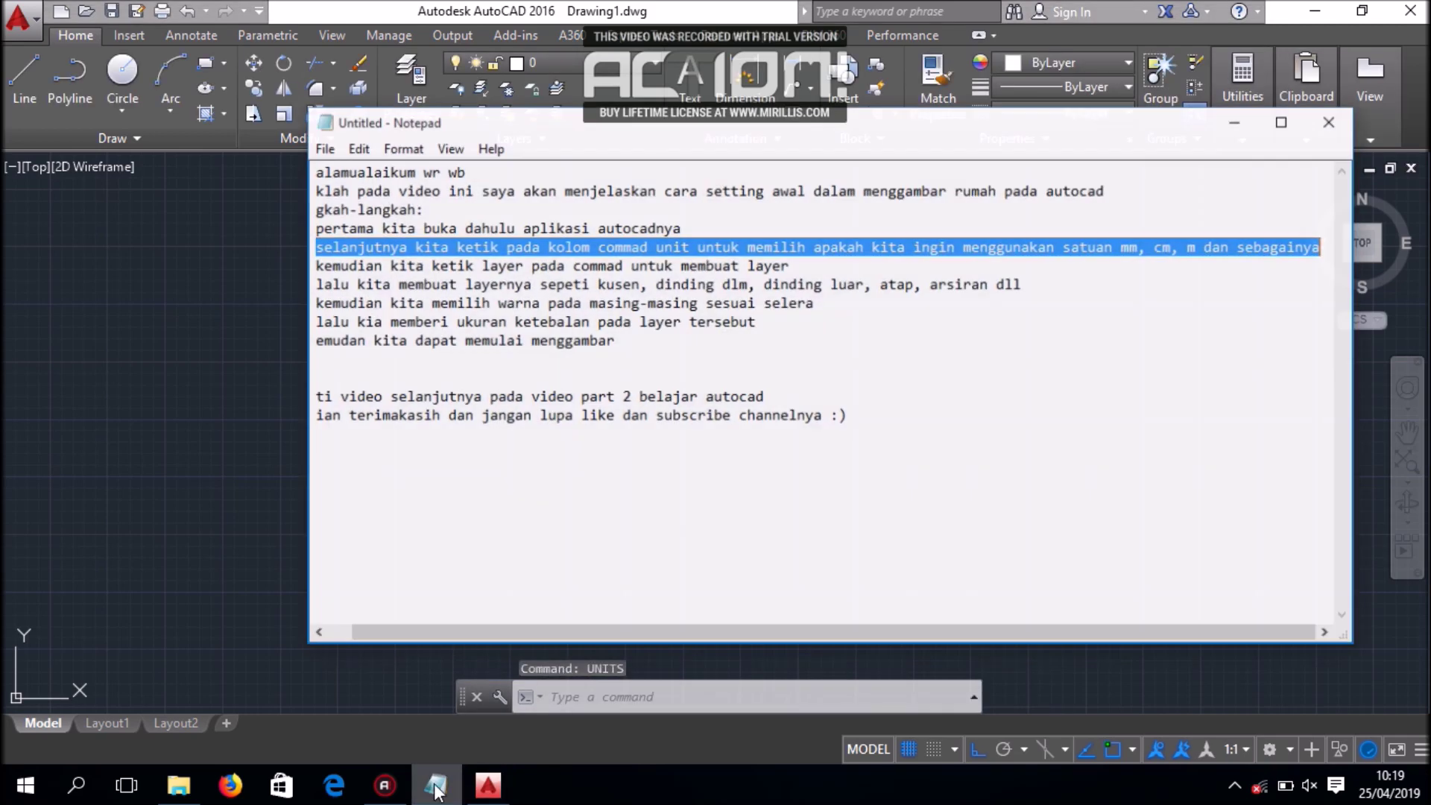
click(1291, 112)
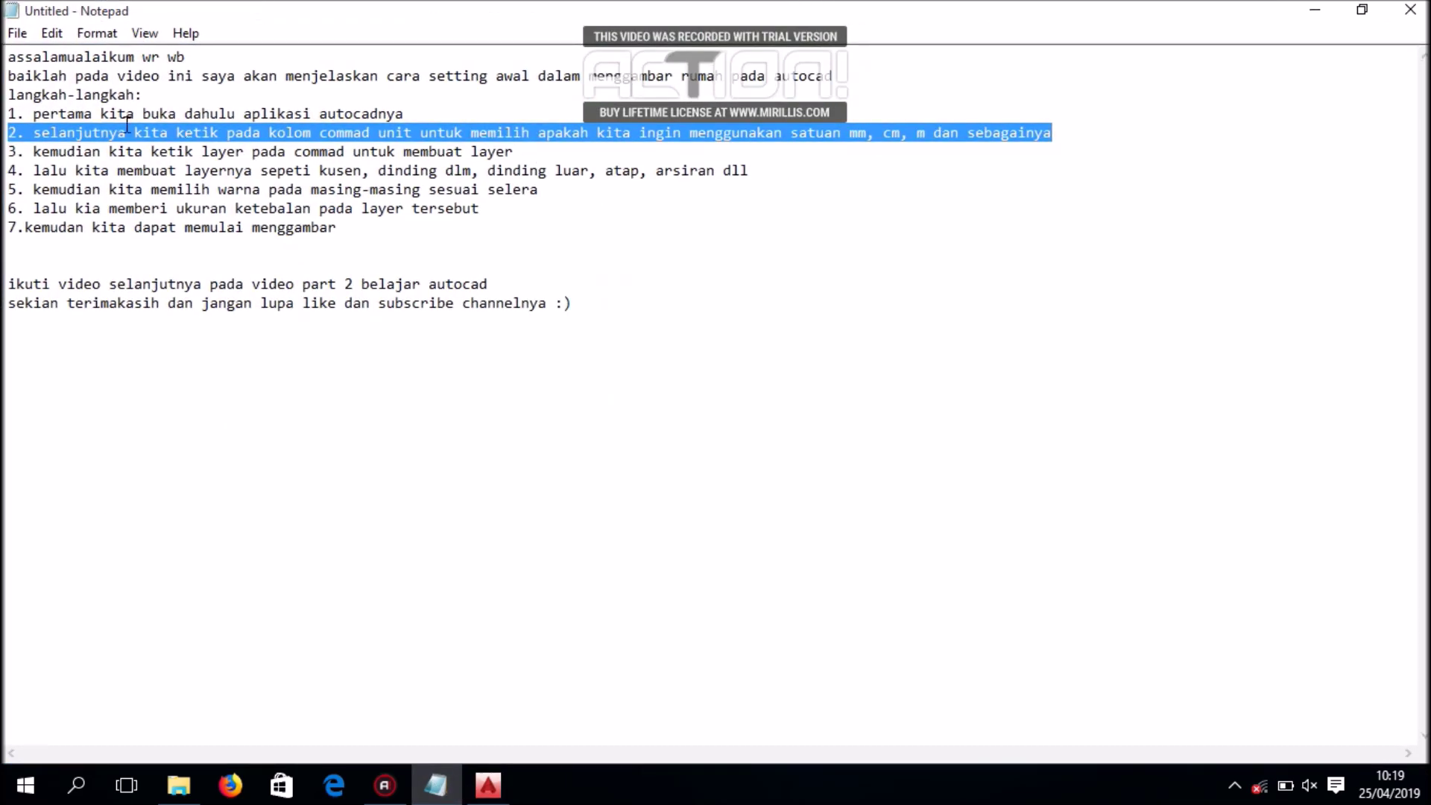
drag(9, 153, 700, 153)
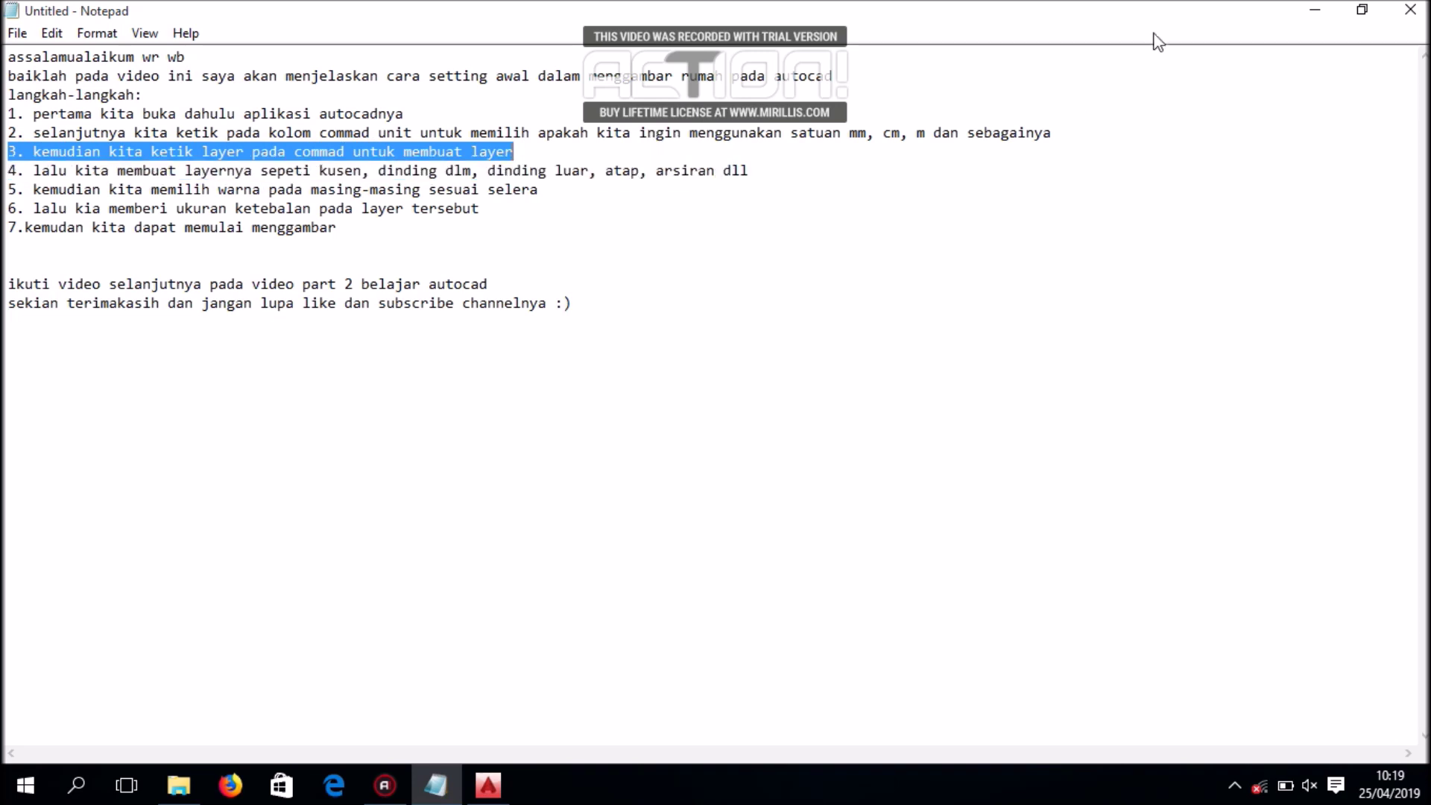
click(488, 784)
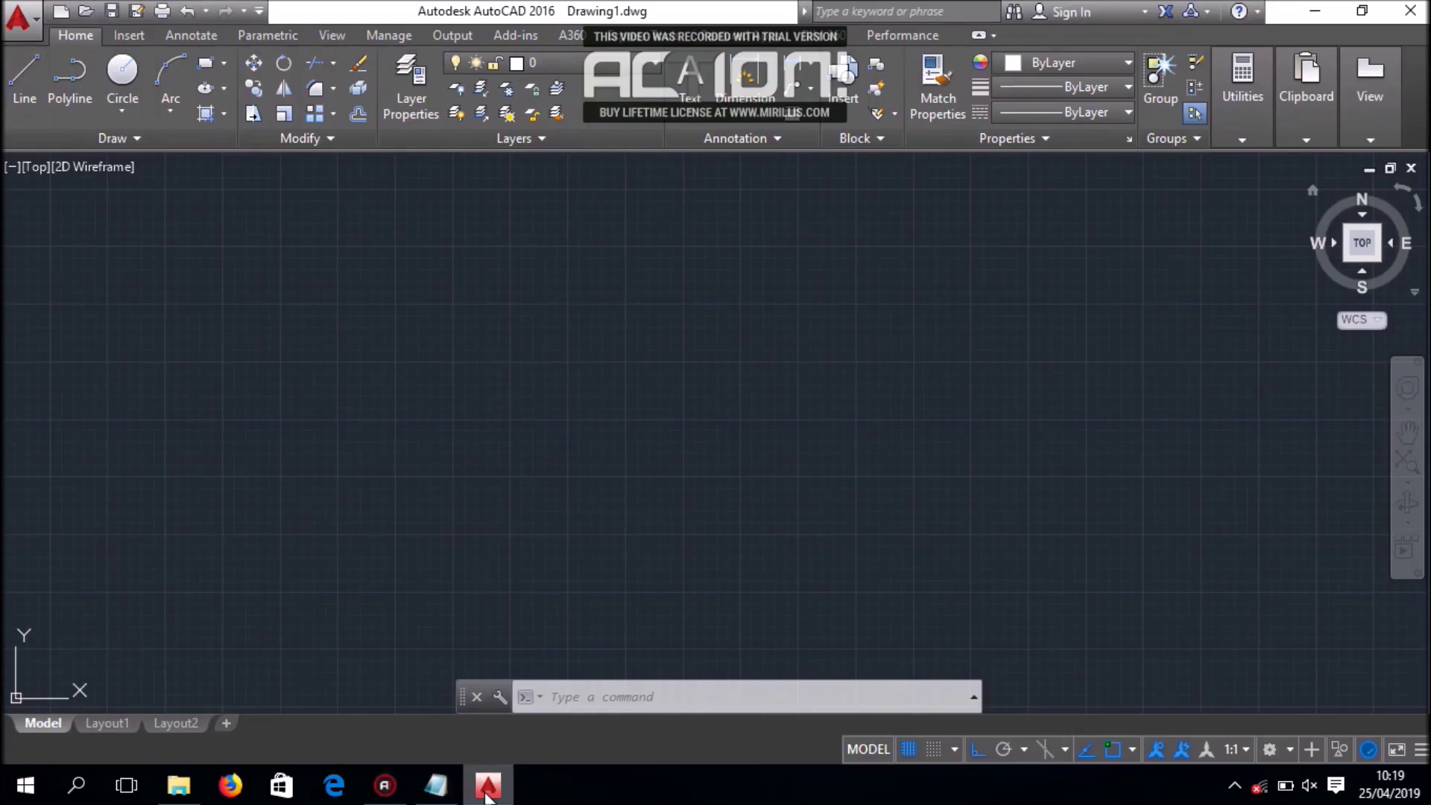
text(LAYer)
key(Return)
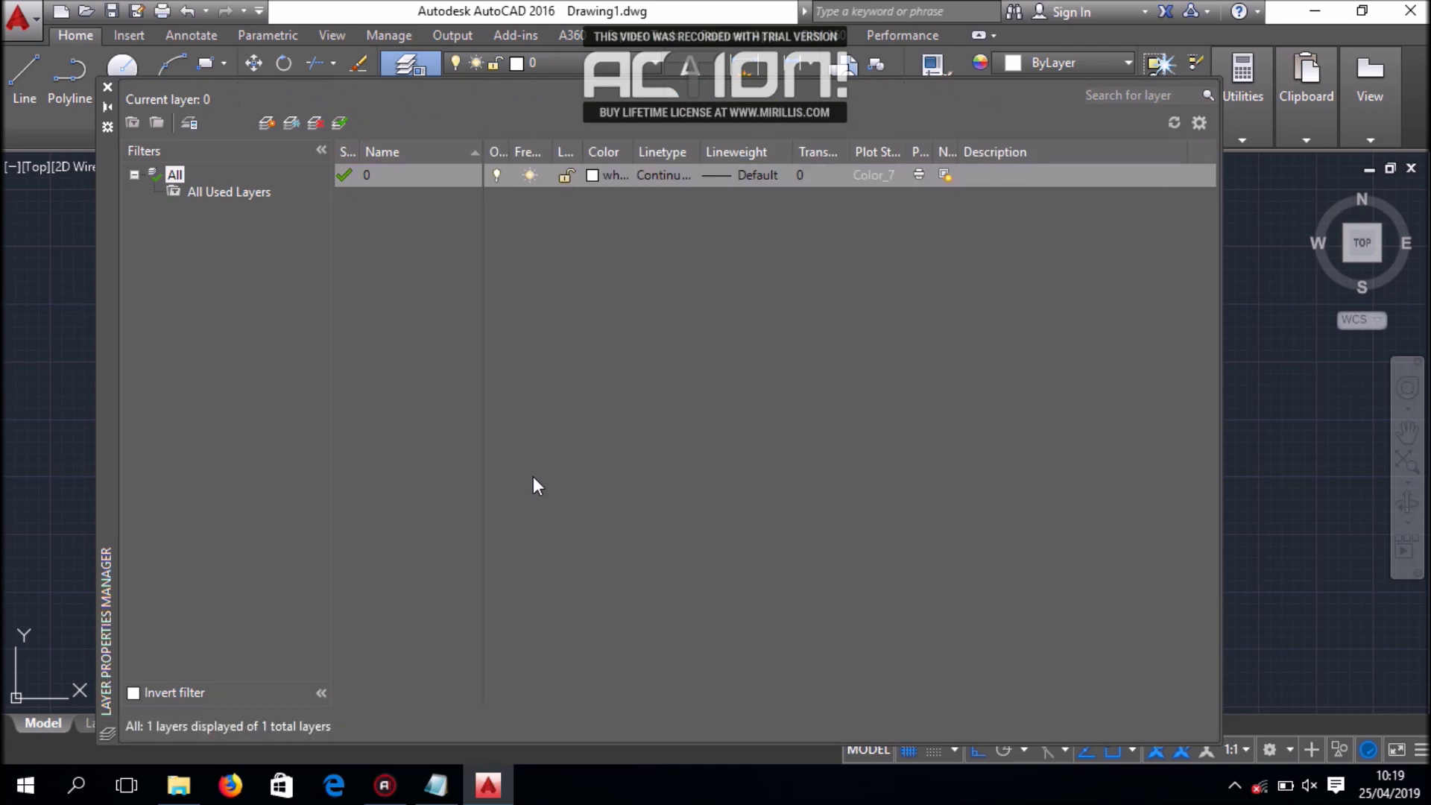
Read the fourth instruction in the Notepad notes for the layers to create, and return to AutoCAD
click(429, 785)
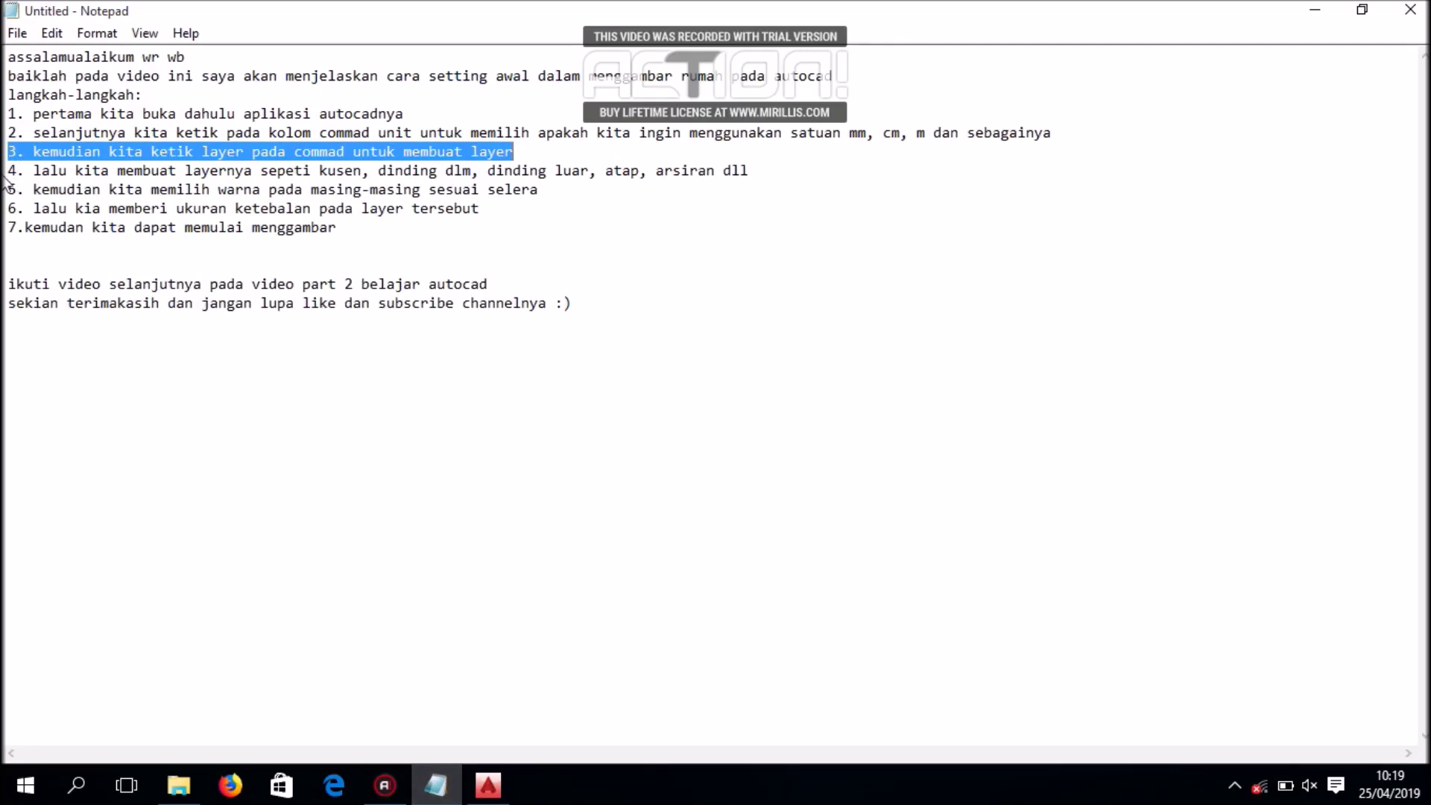
drag(9, 171, 780, 165)
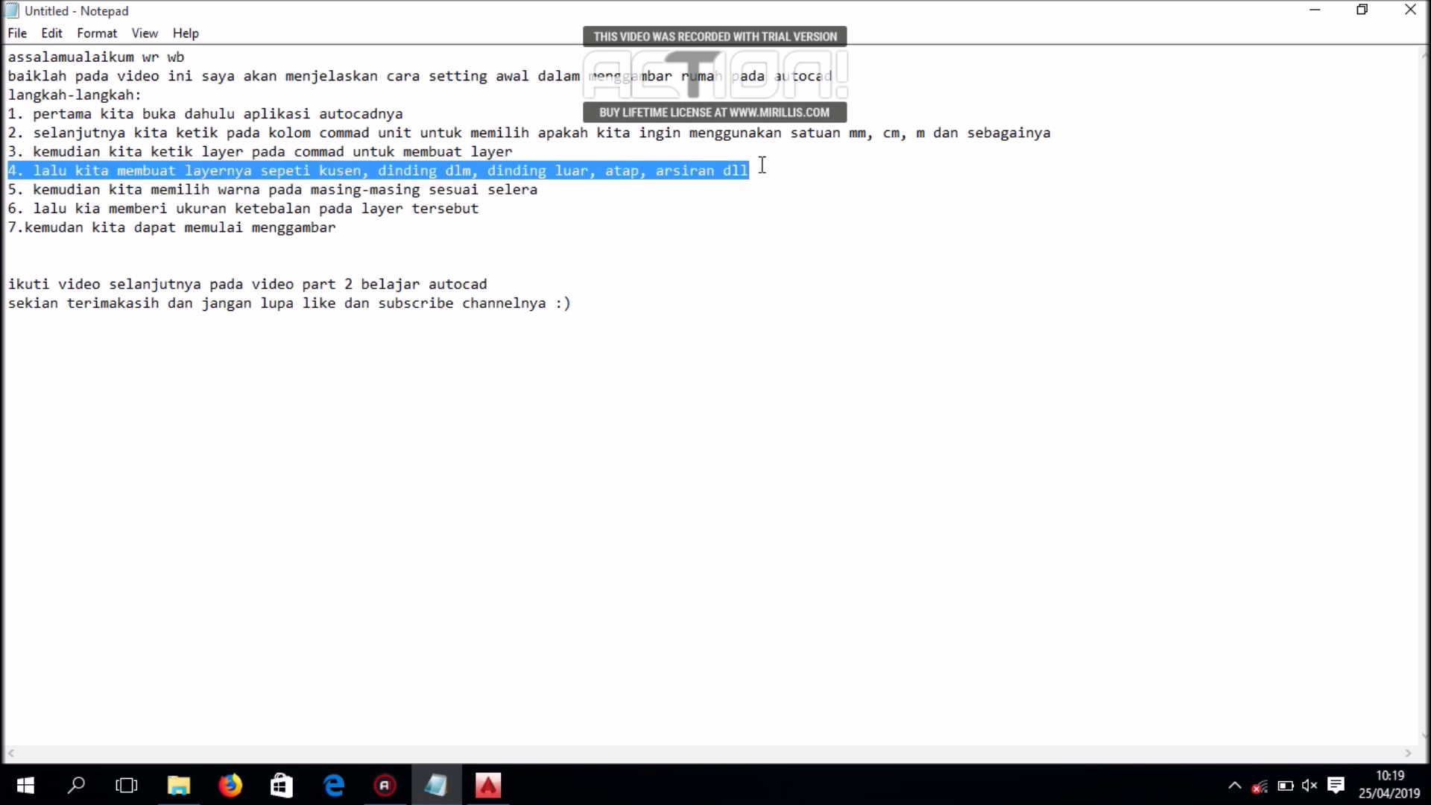
click(578, 529)
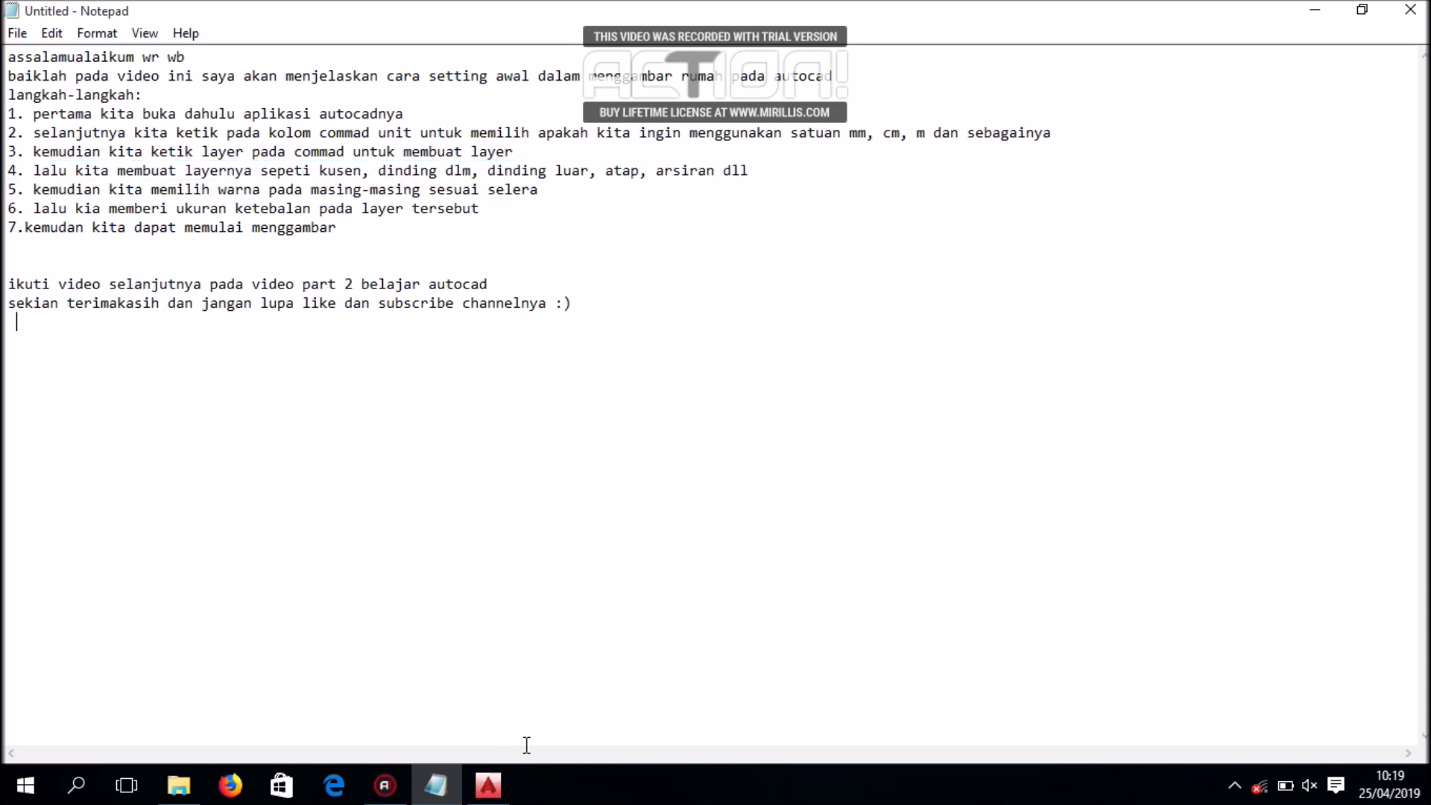
click(488, 785)
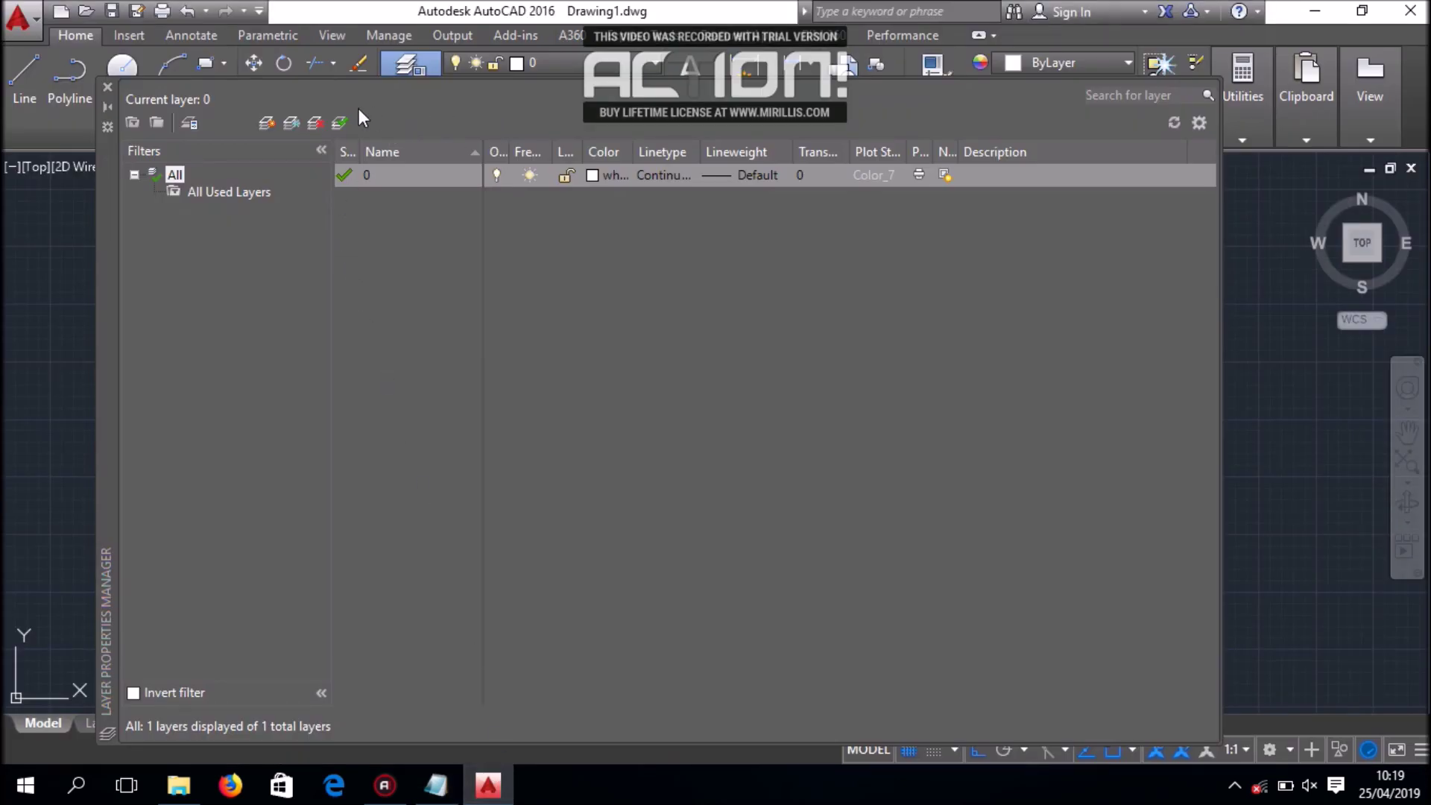
Create two new layers named arsiran and dinding dalam
click(292, 123)
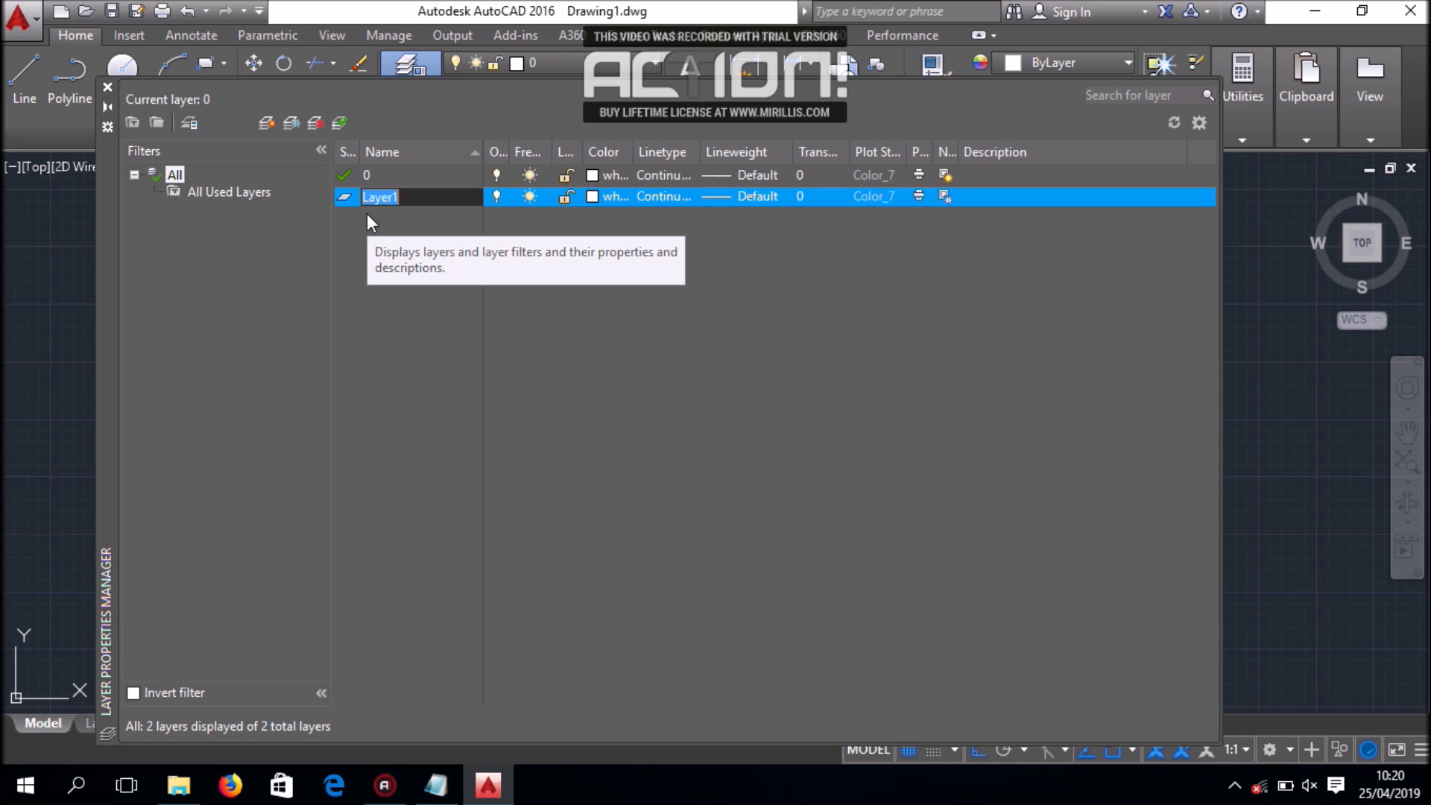
text(arsiran)
key(Return)
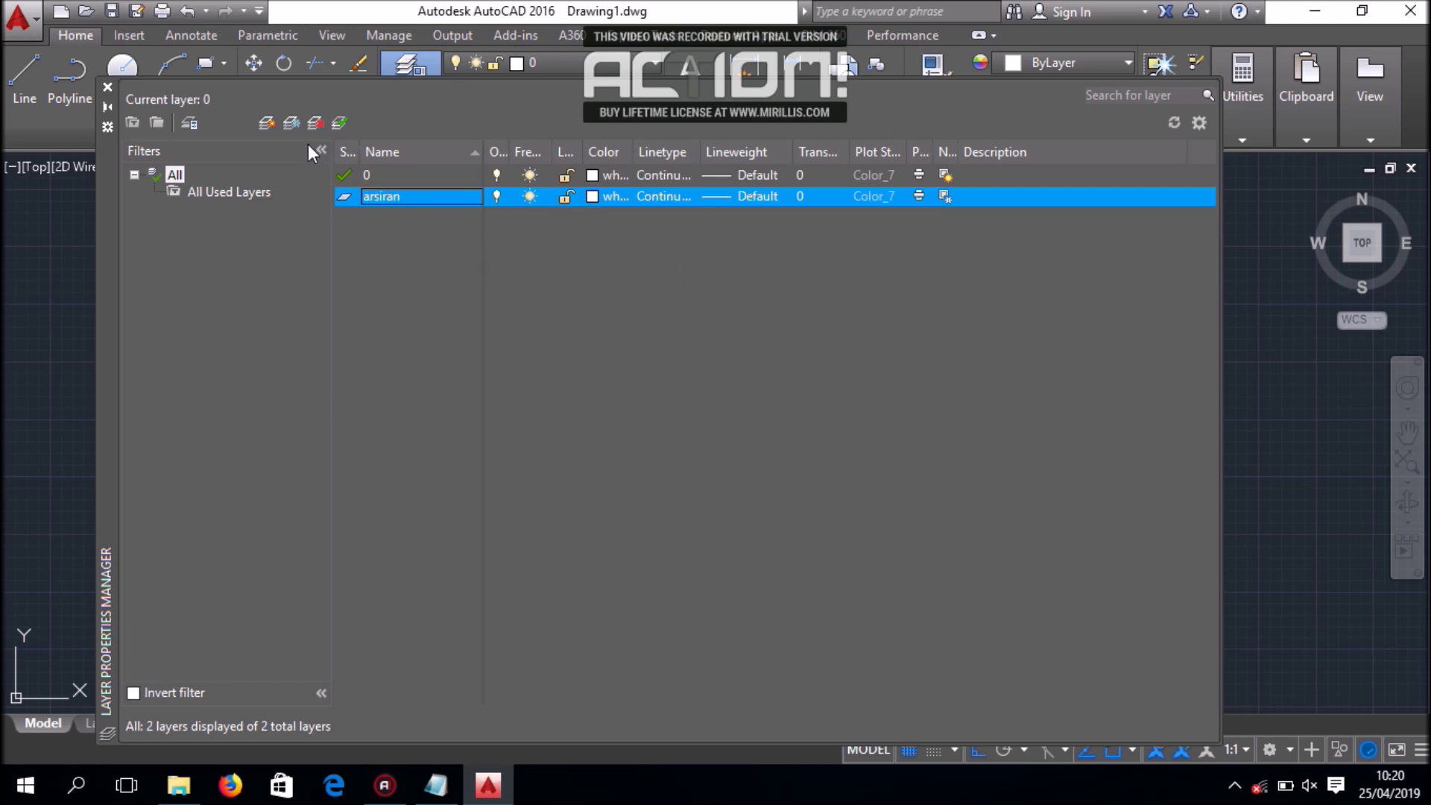
click(291, 120)
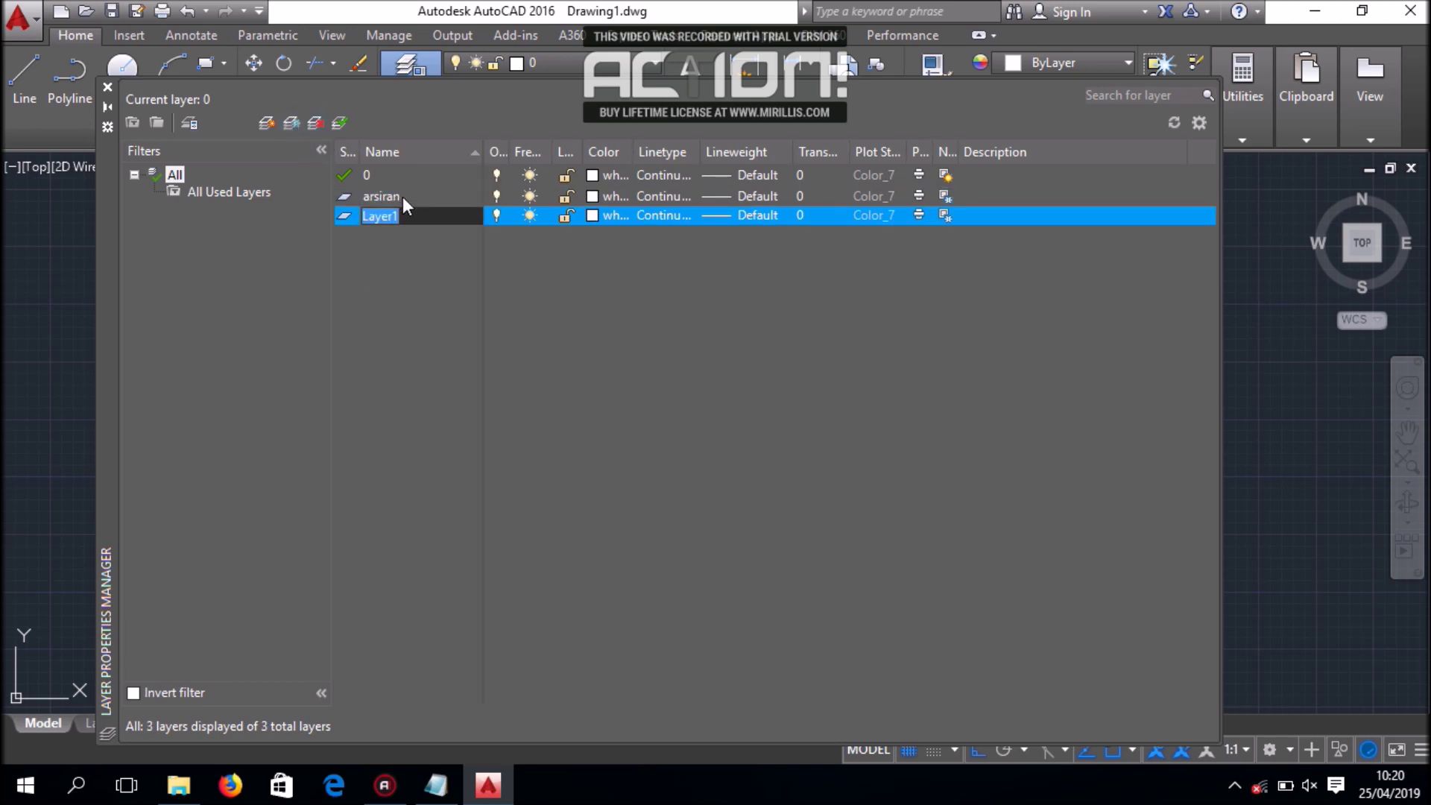
text(dinding dalam)
key(Return)
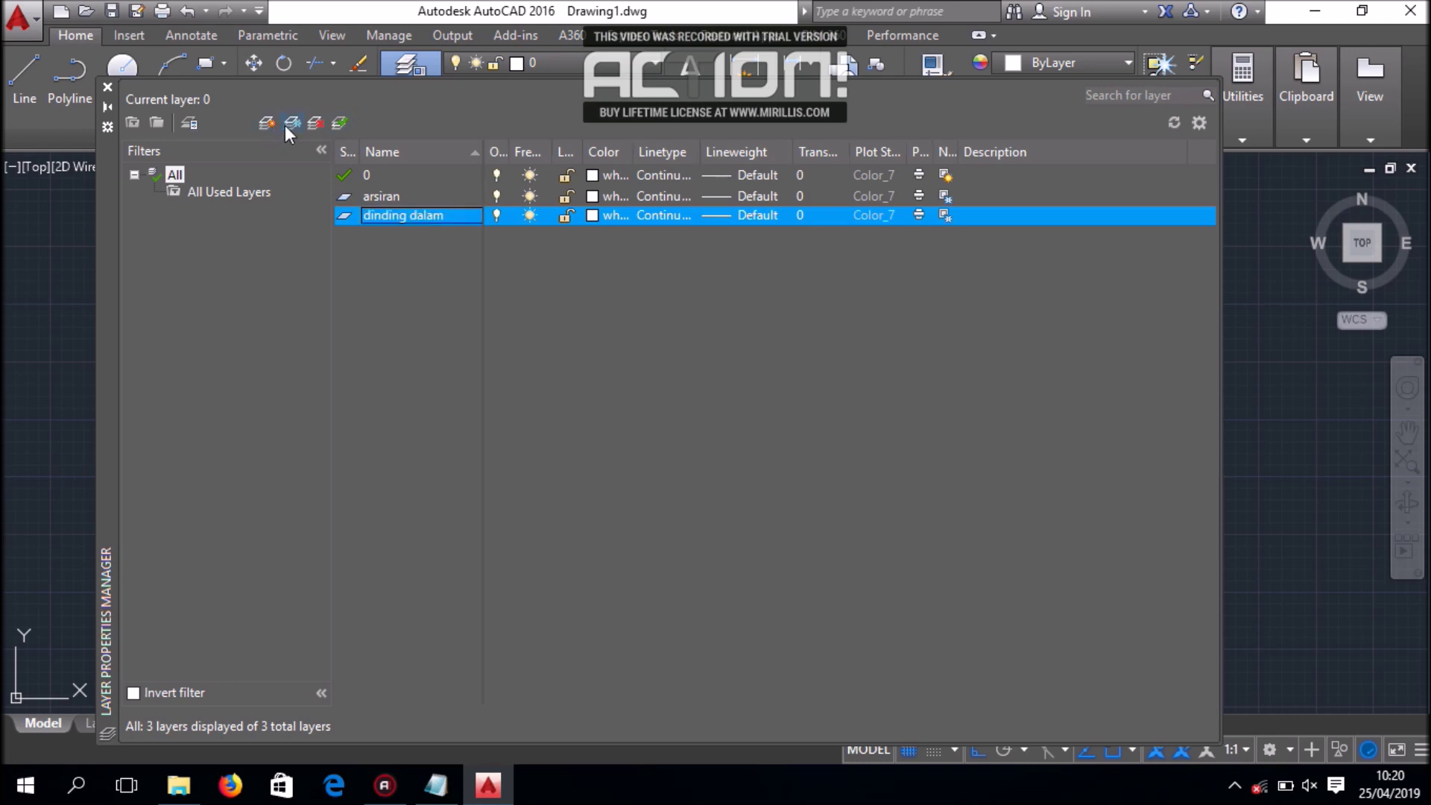
Create a layer named dinding luar and add one more new layer with its default name
click(286, 125)
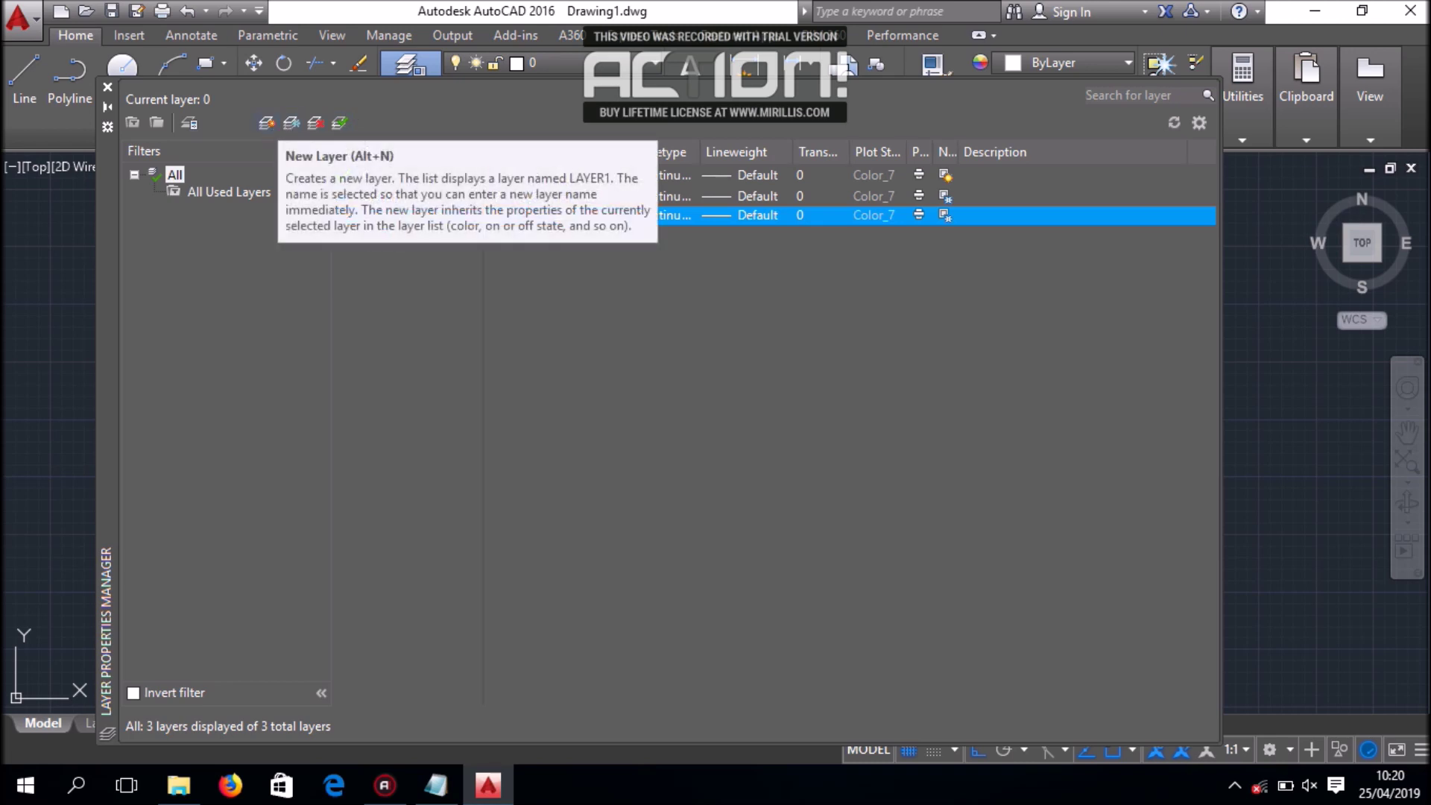
text(dinding luar)
key(Return)
click(293, 122)
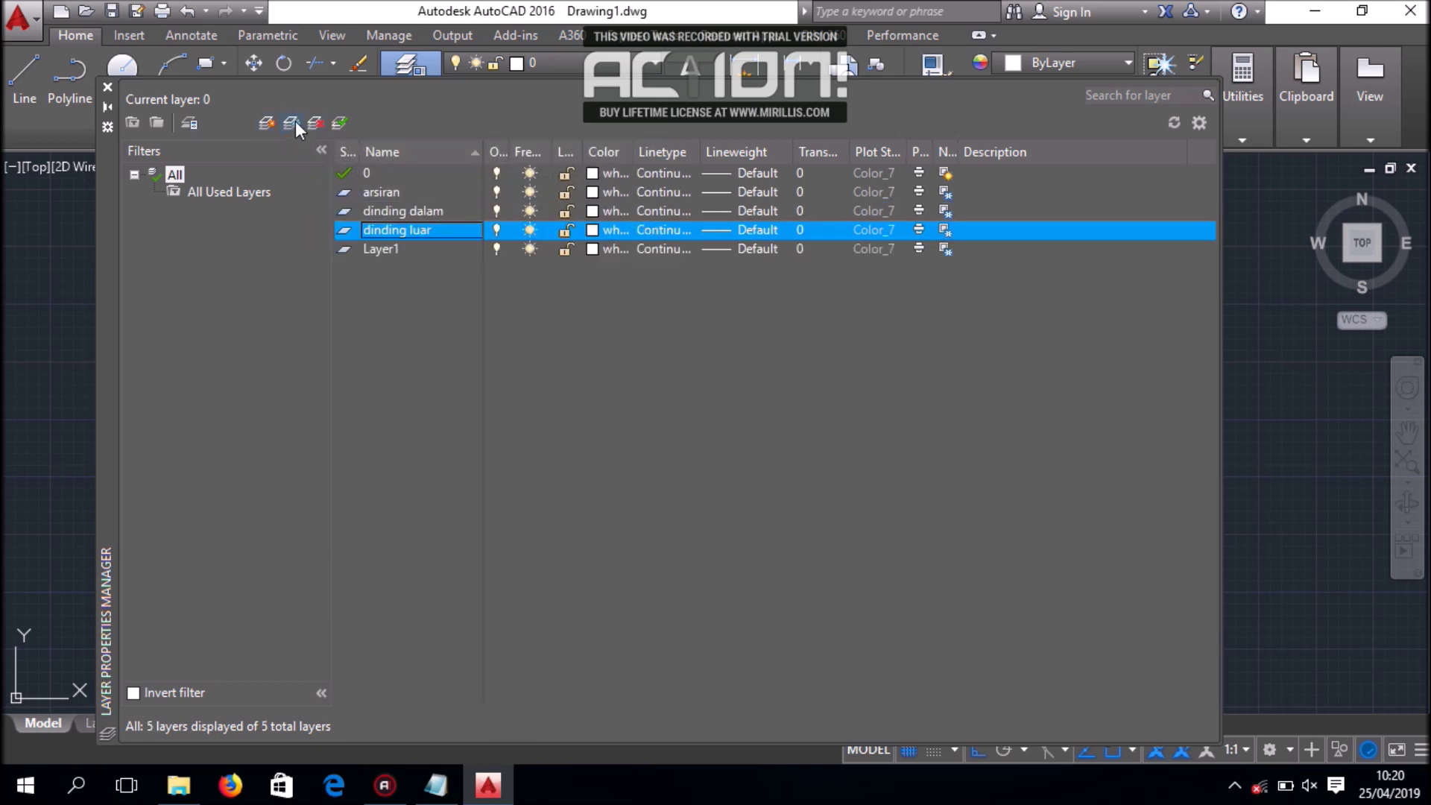
click(401, 249)
double_click(401, 249)
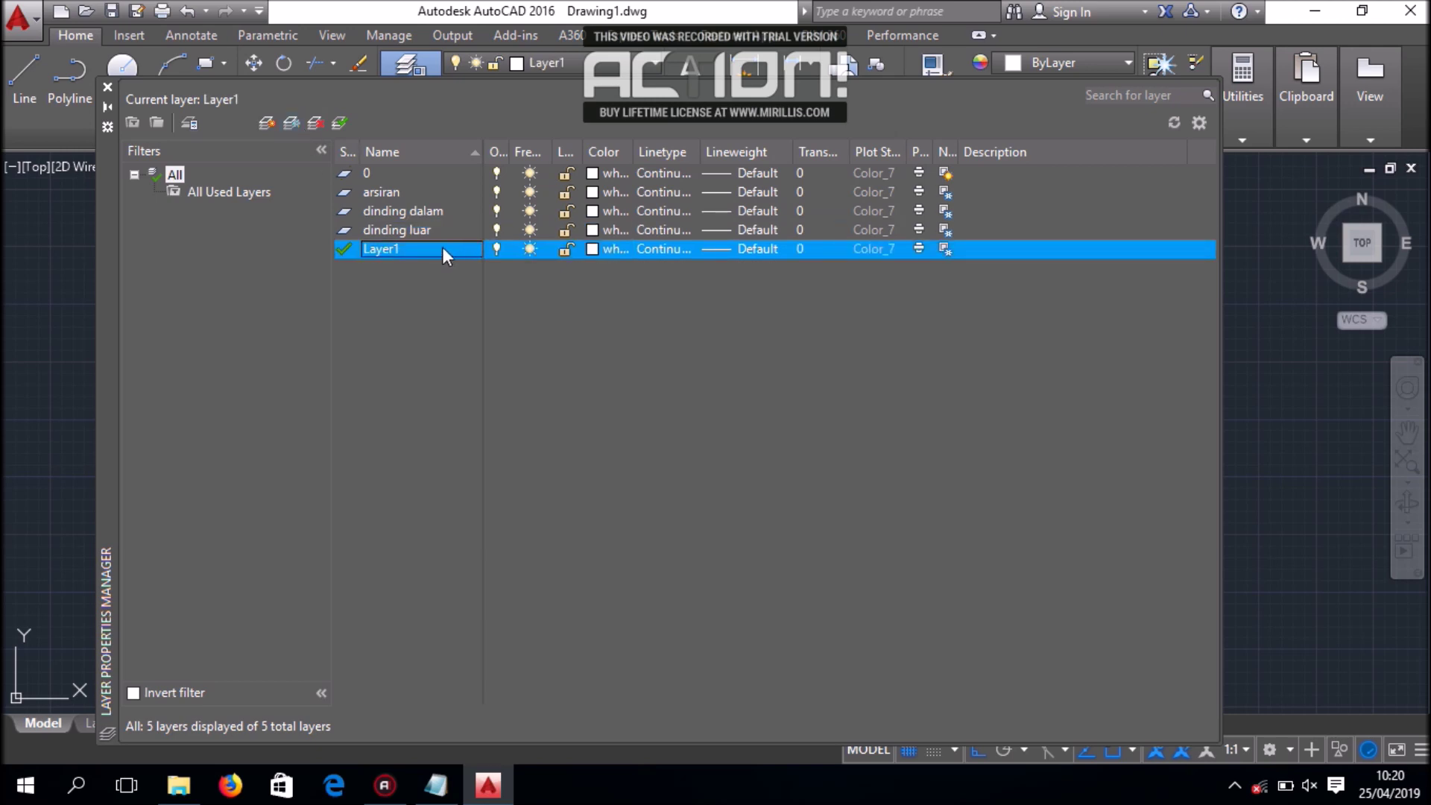
click(345, 174)
double_click(345, 174)
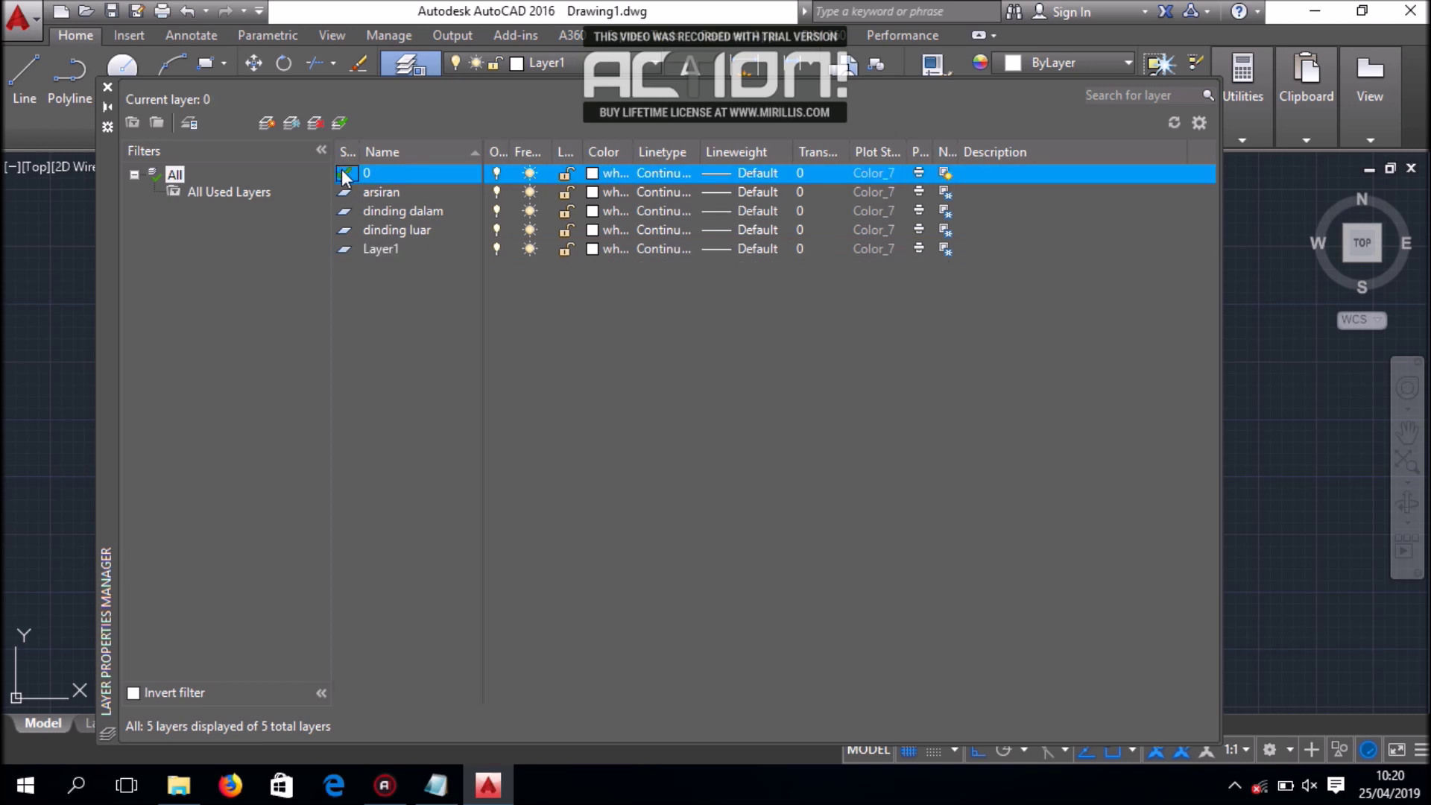
double_click(413, 249)
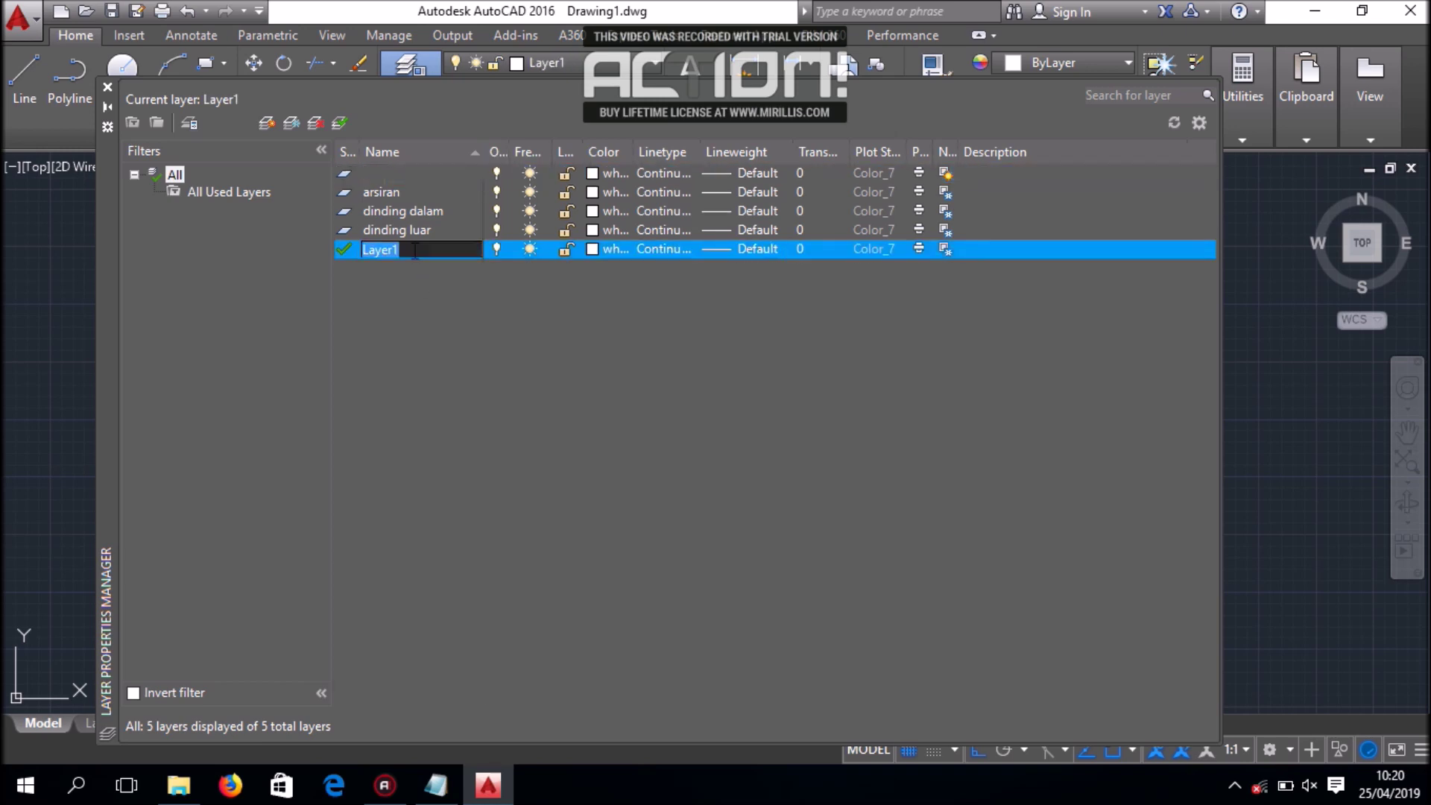
double_click(345, 174)
click(396, 258)
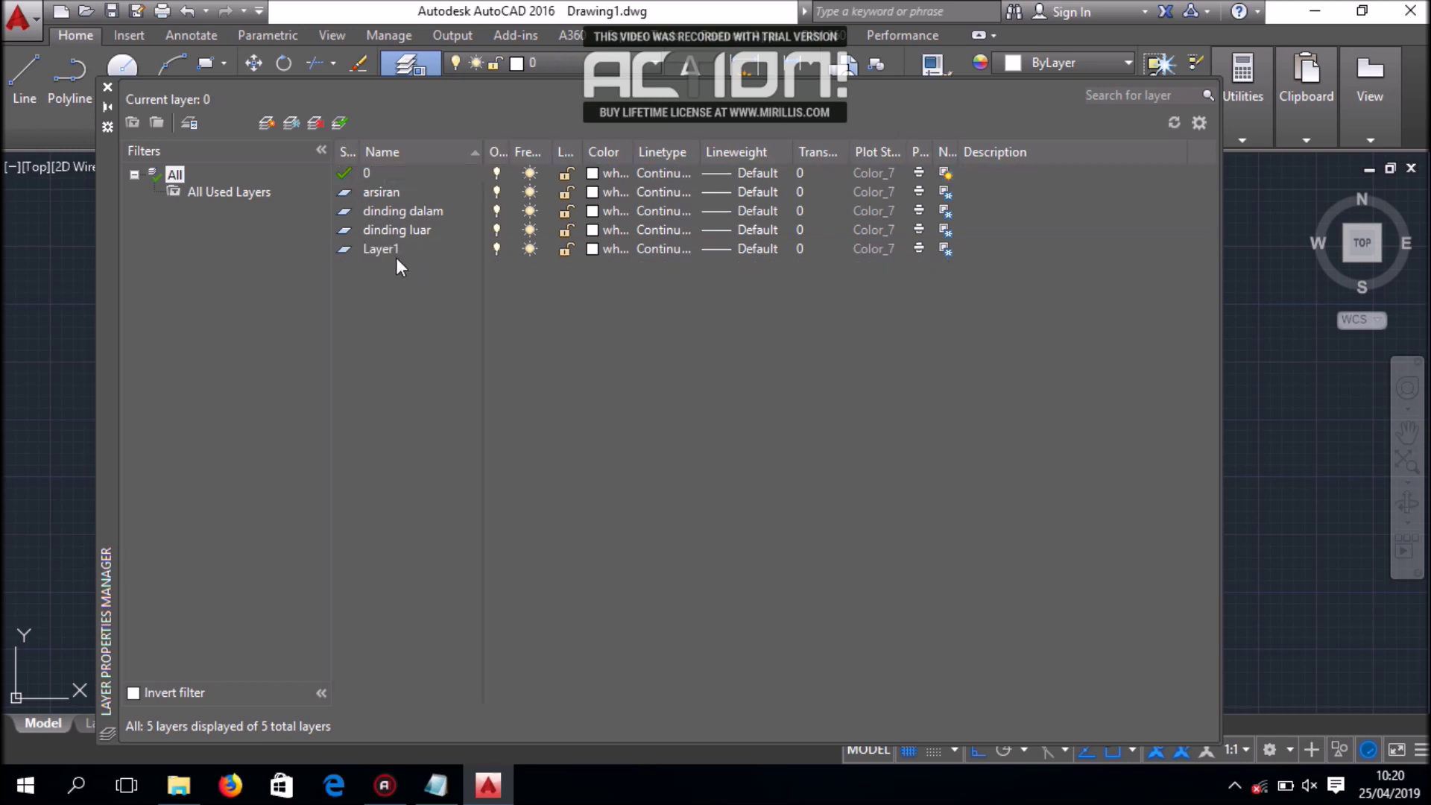
Rename the default-named new layer as teks
click(407, 250)
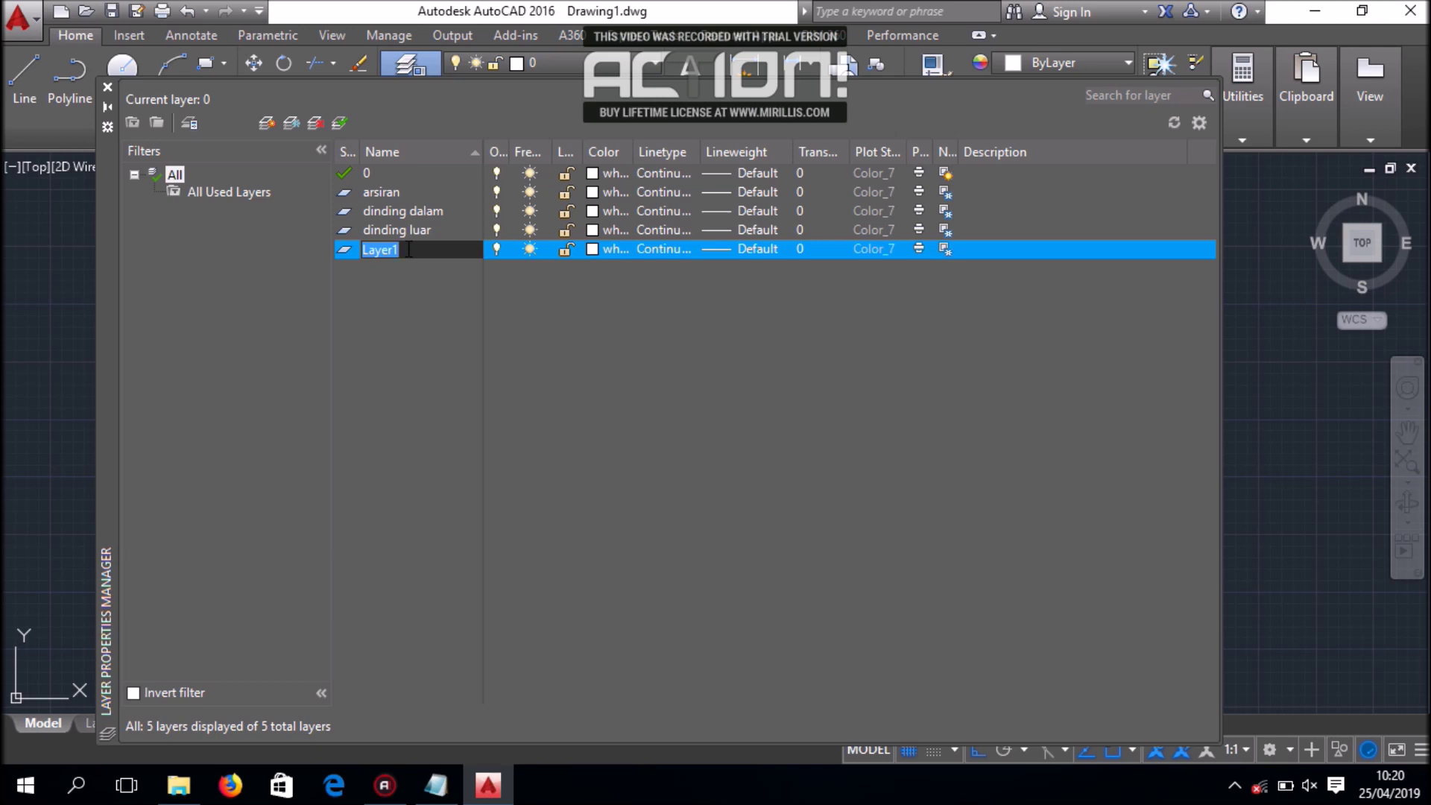
text(teks)
click(365, 269)
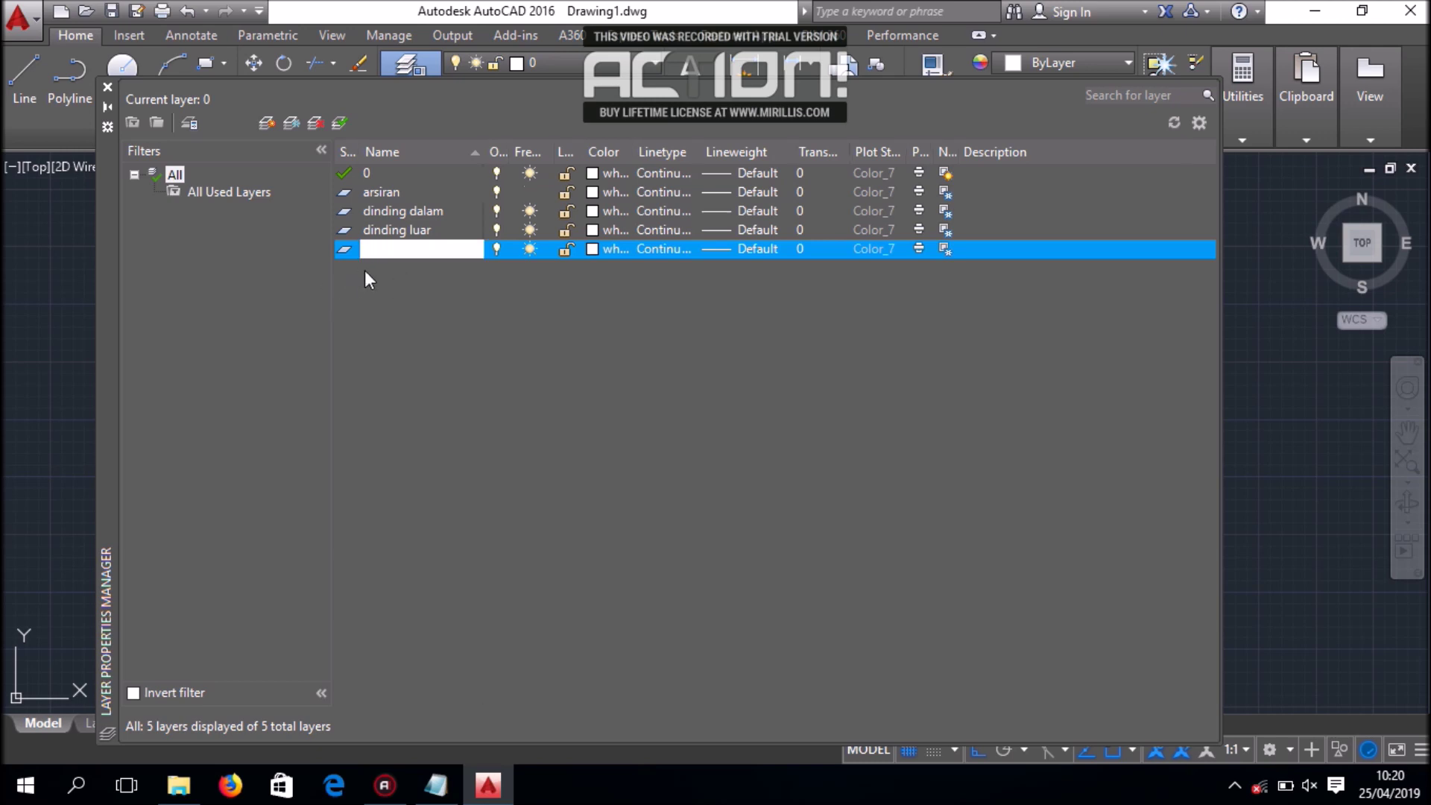
Create two more layers named kolom and atap
click(291, 124)
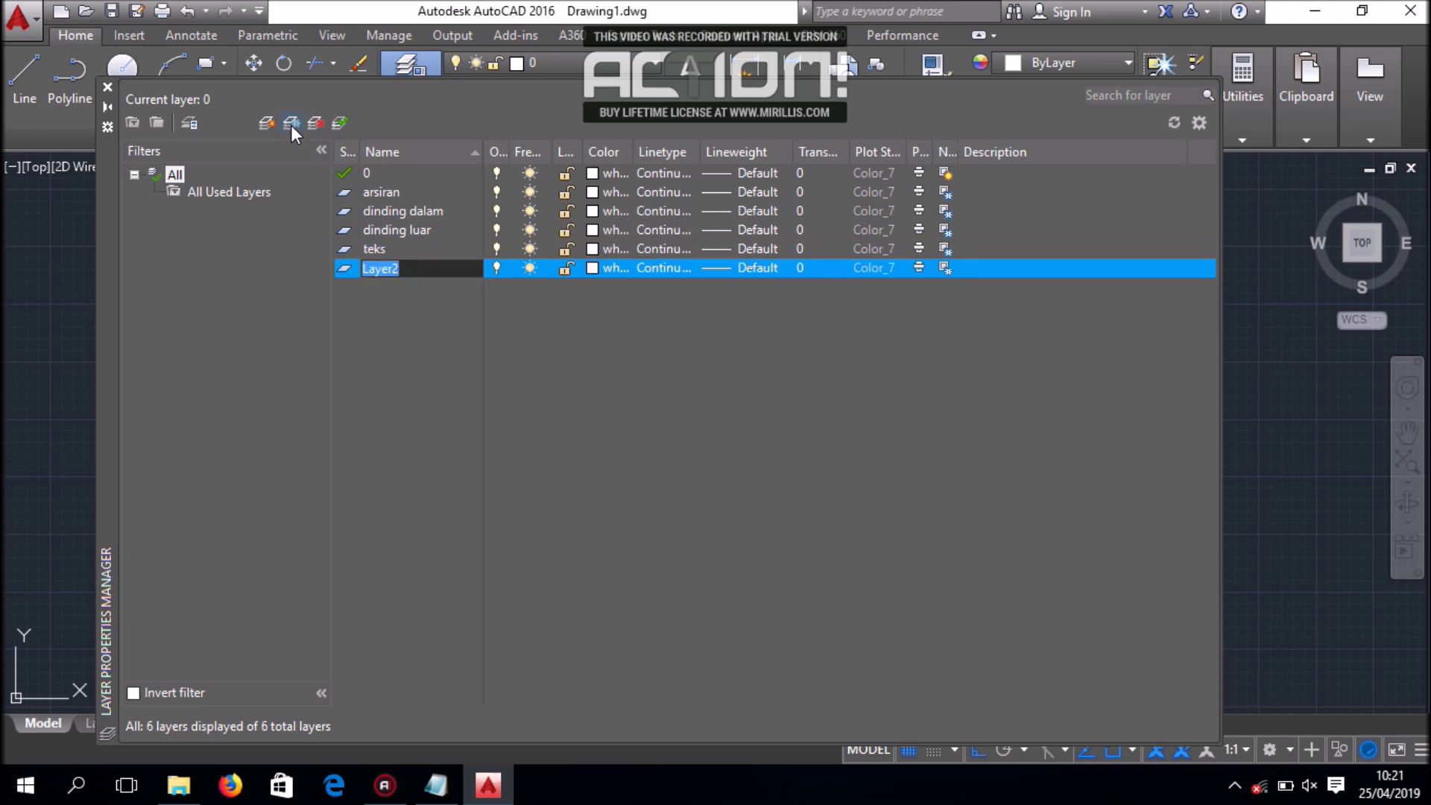
text(kolom)
key(Return)
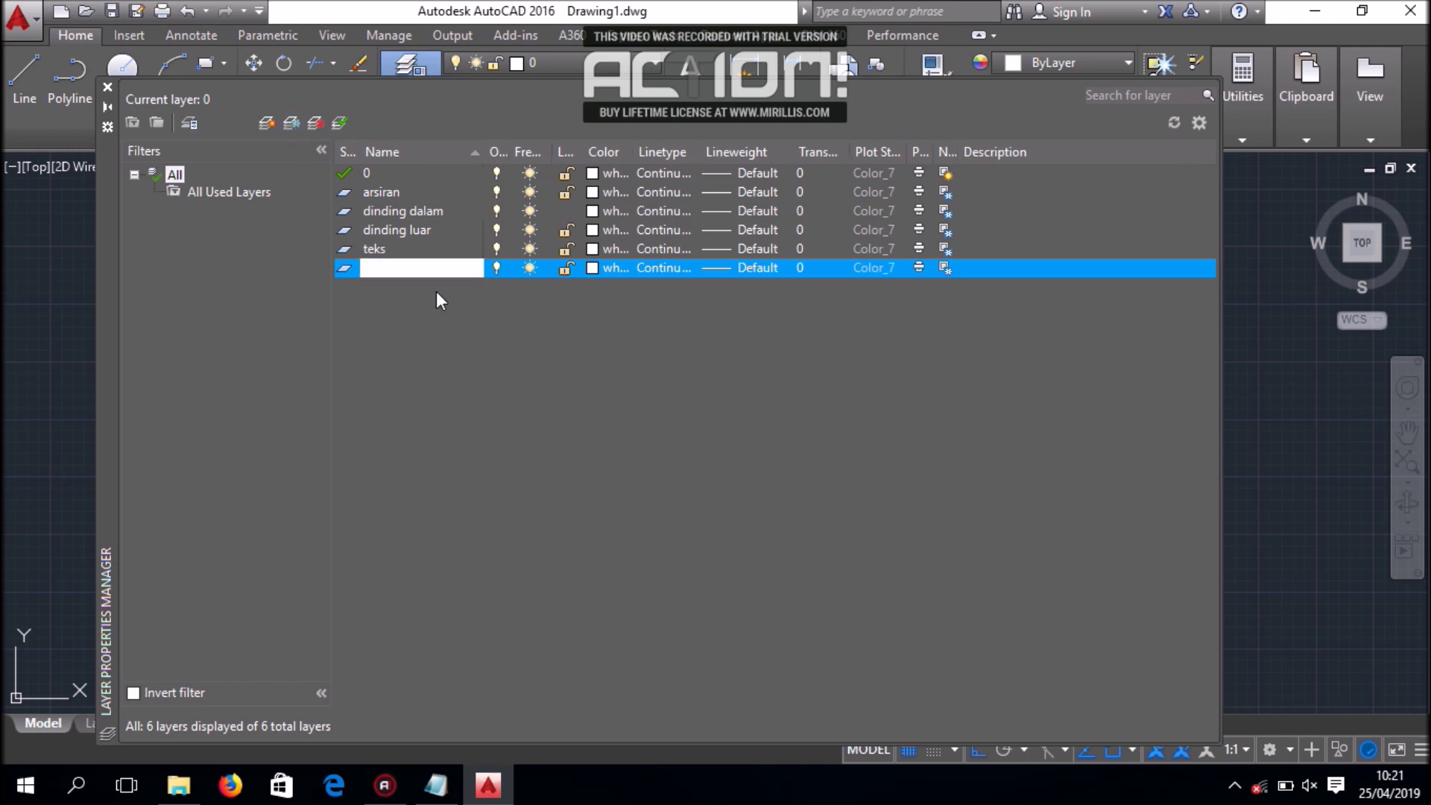
click(296, 118)
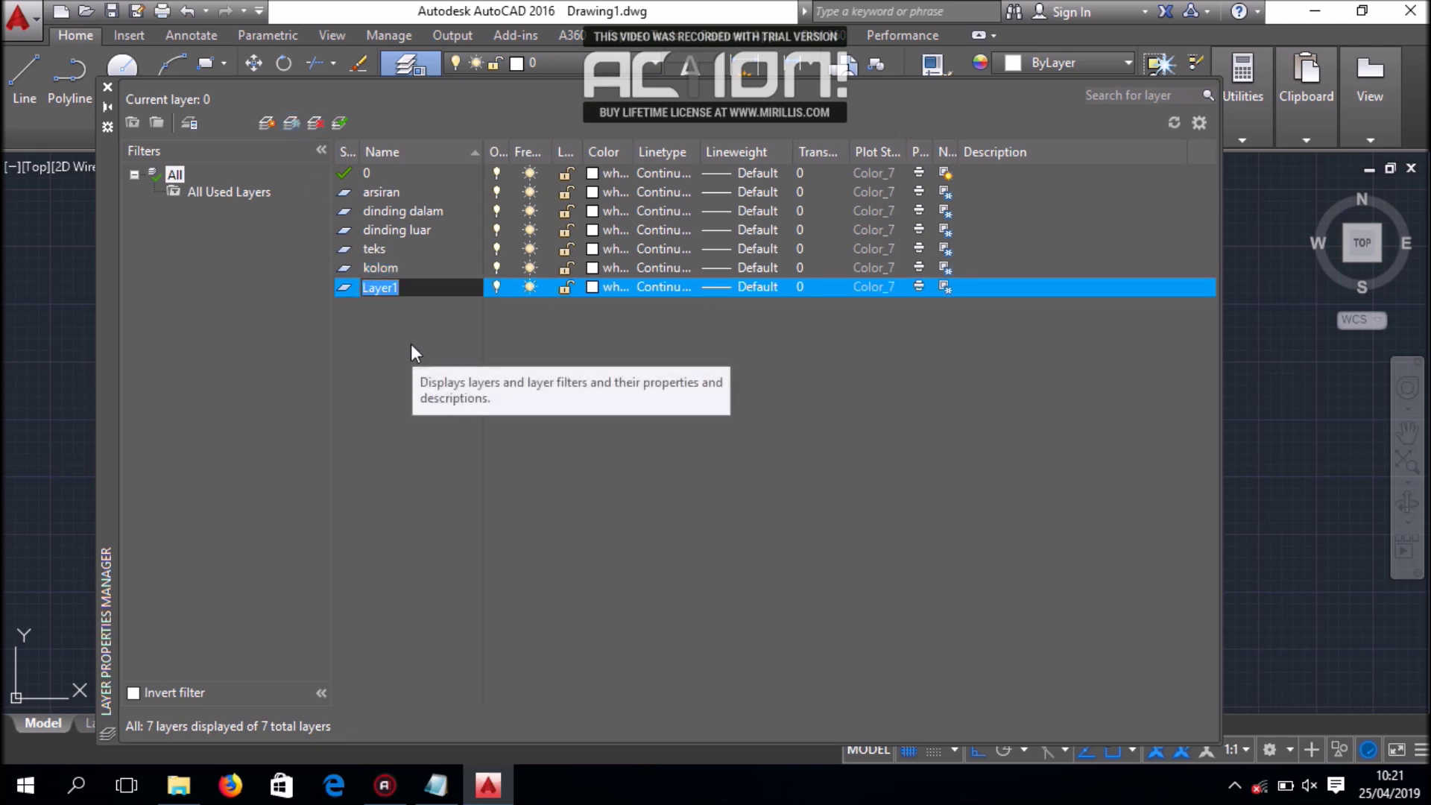
text(atap)
key(Return)
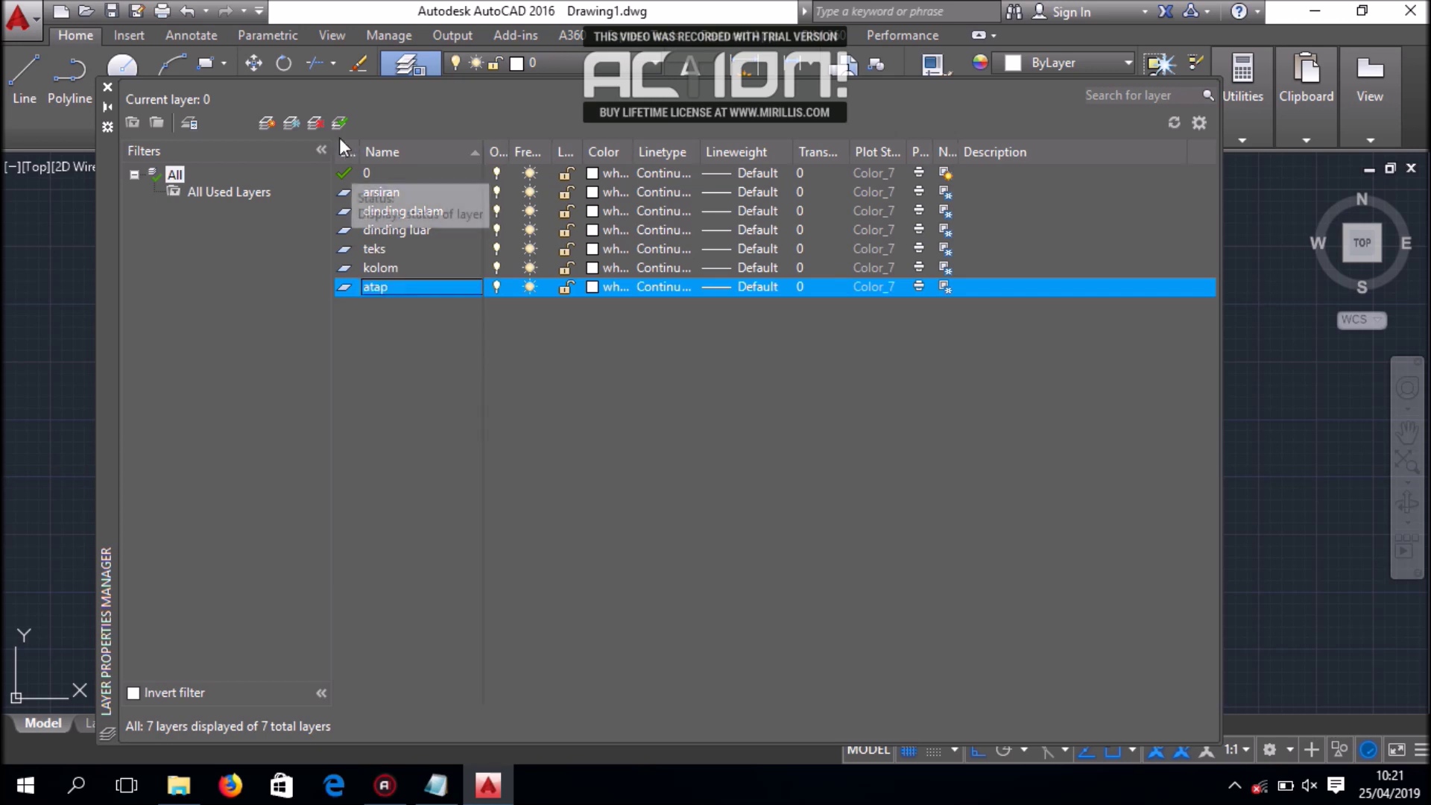
Create a new layer, frozen in all viewports, named furniture
click(300, 121)
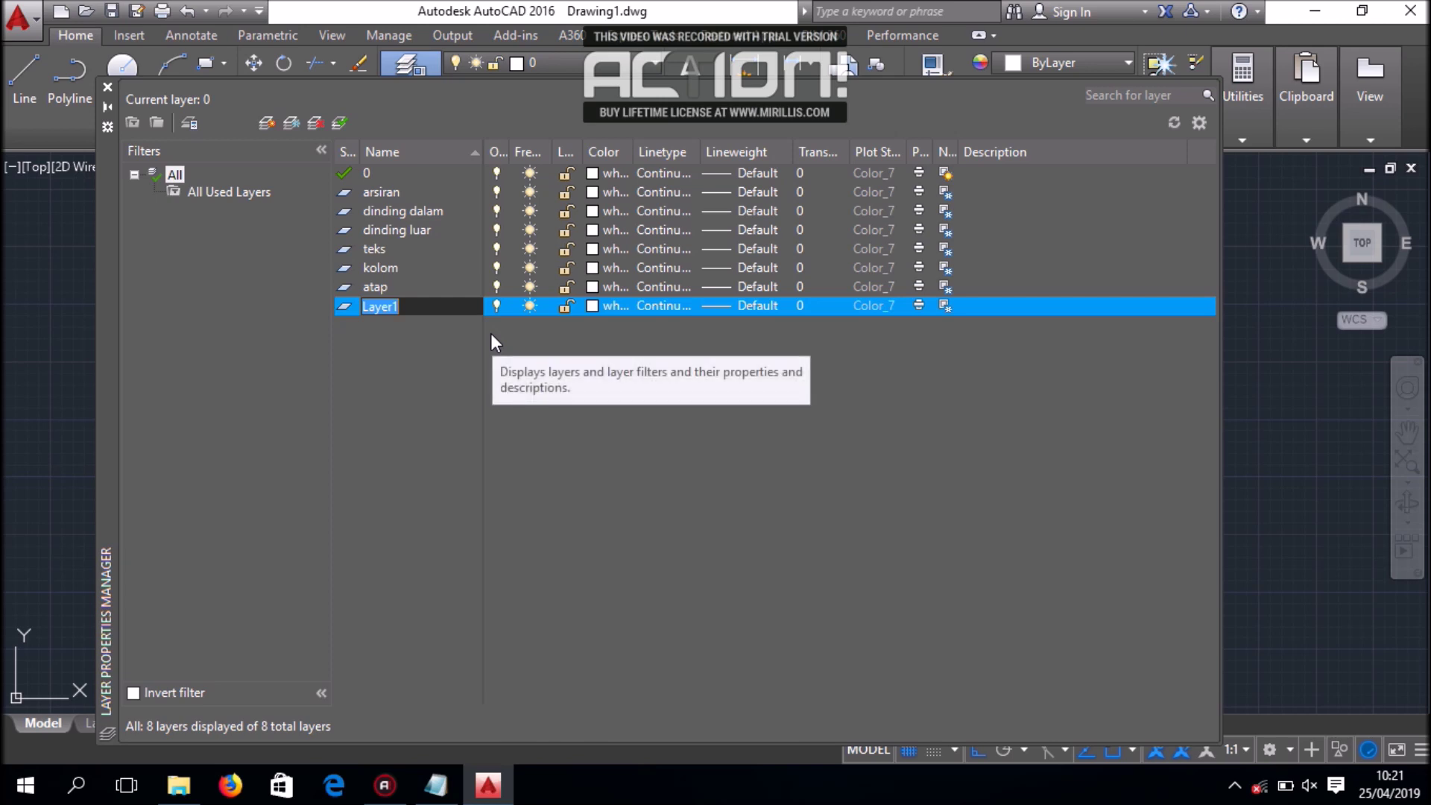
text(furniturr)
key(BackSpace)
text(e)
key(Return)
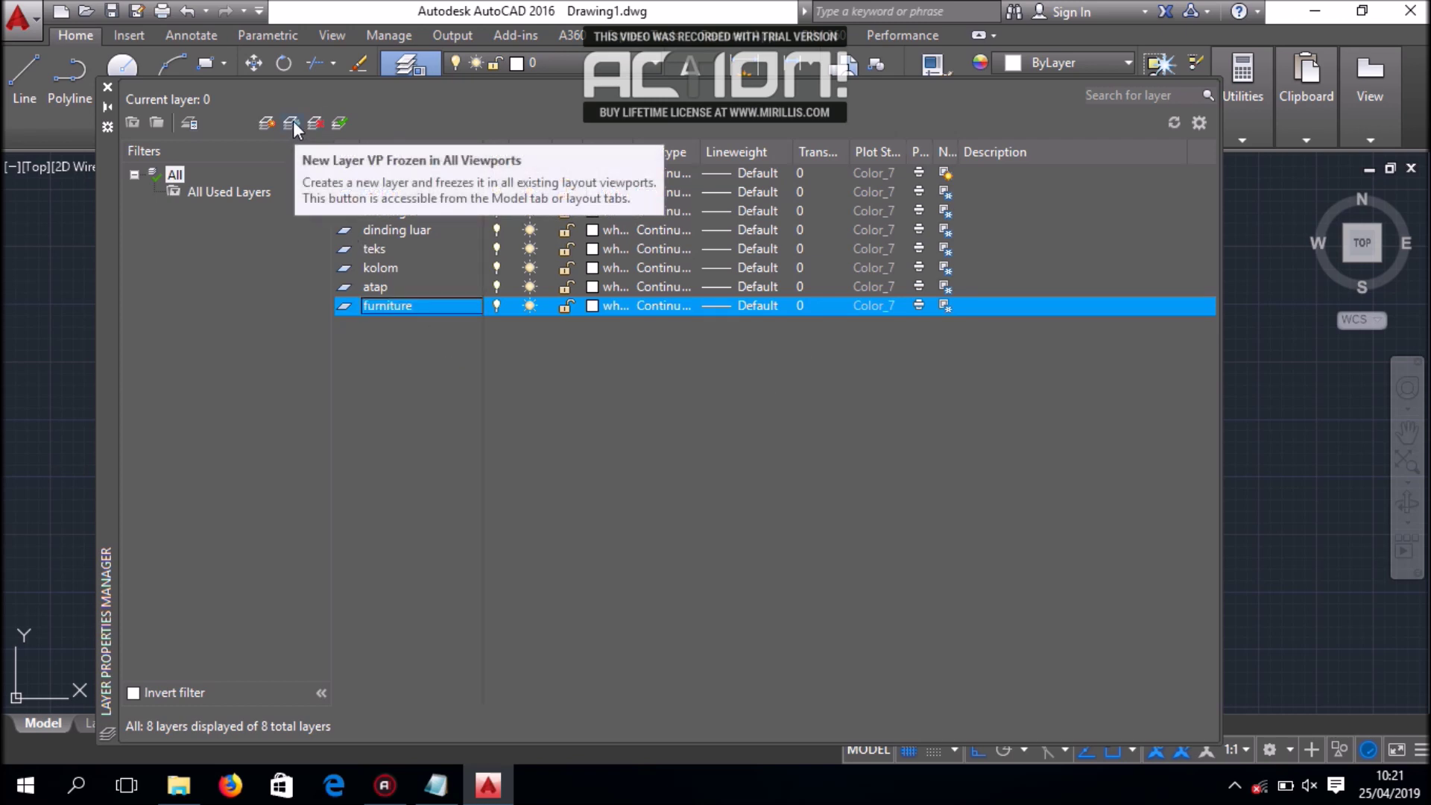
Create two more layers, frozen in all viewports, named notasi and potongan
click(293, 122)
text(notasi)
key(Return)
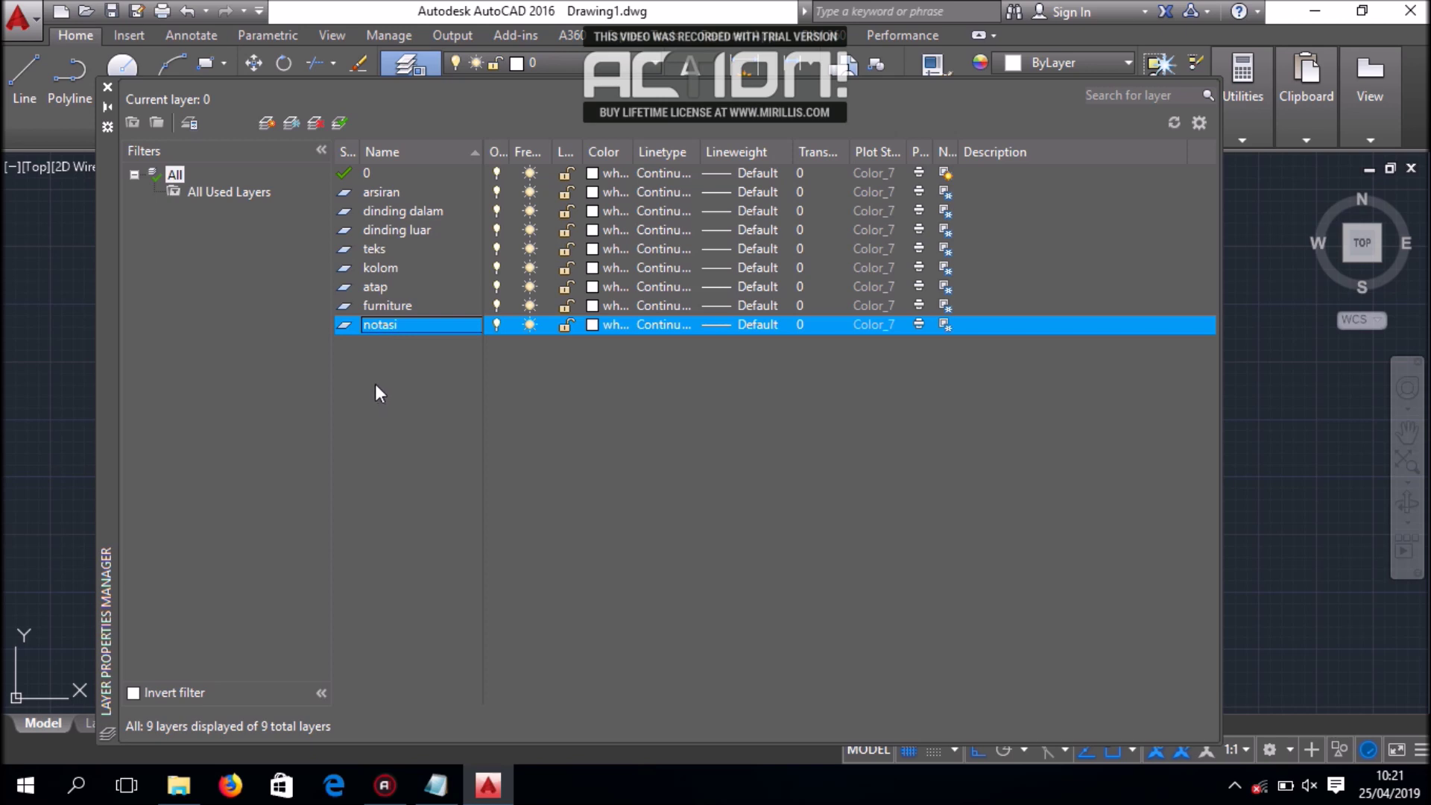
click(297, 117)
text(potongan)
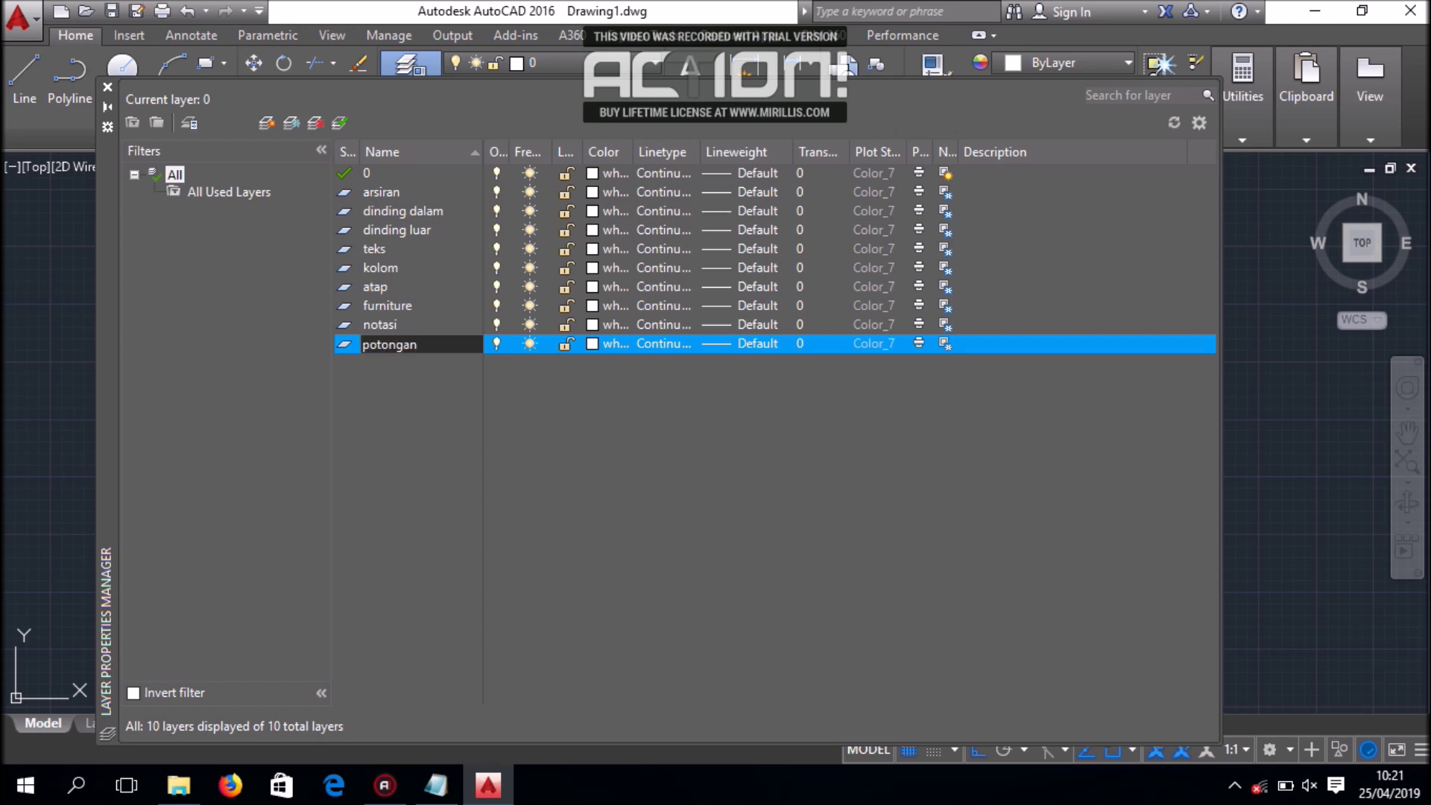
key(Return)
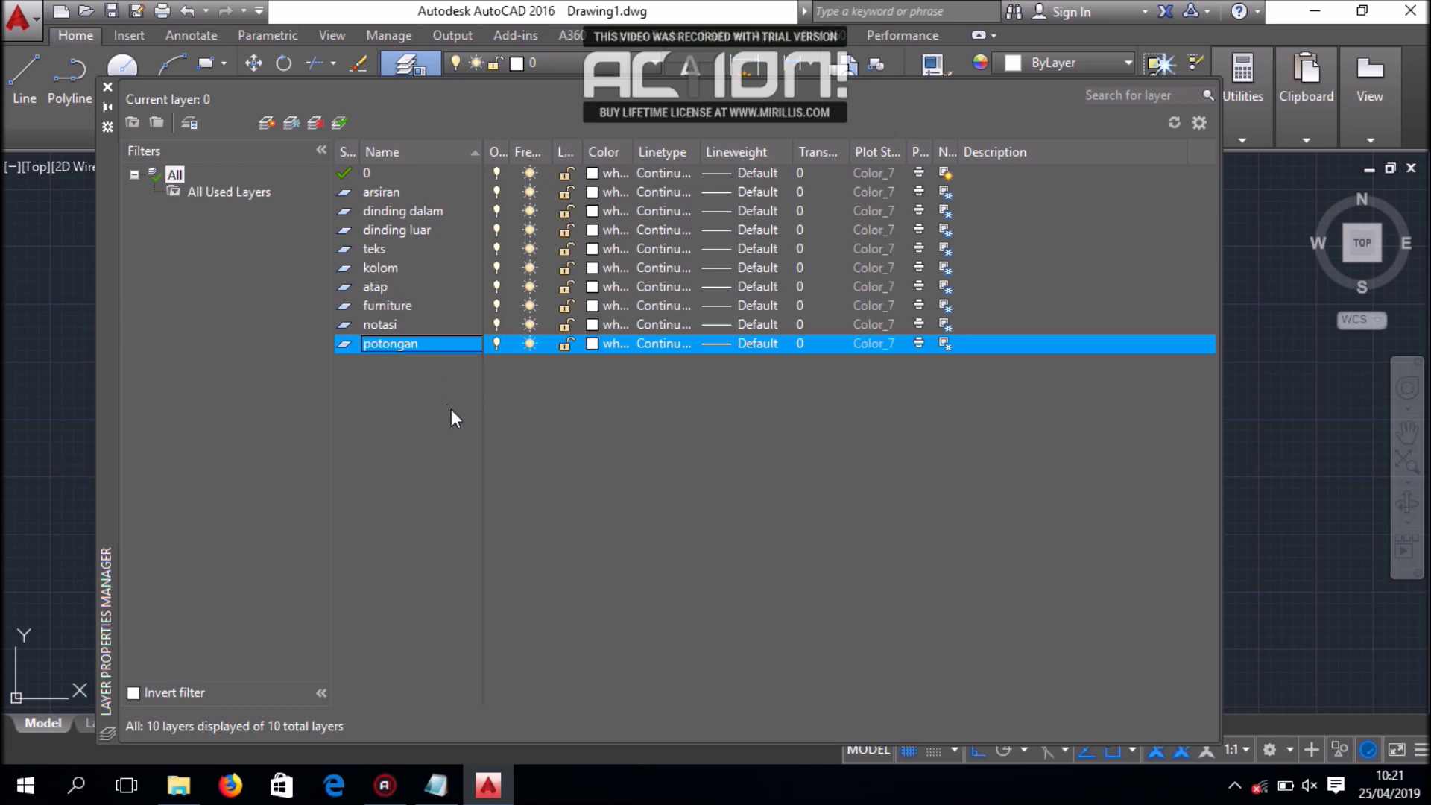
Switch to Notepad, highlight instruction 5 about choosing a colour for each layer, and return to AutoCAD
click(436, 784)
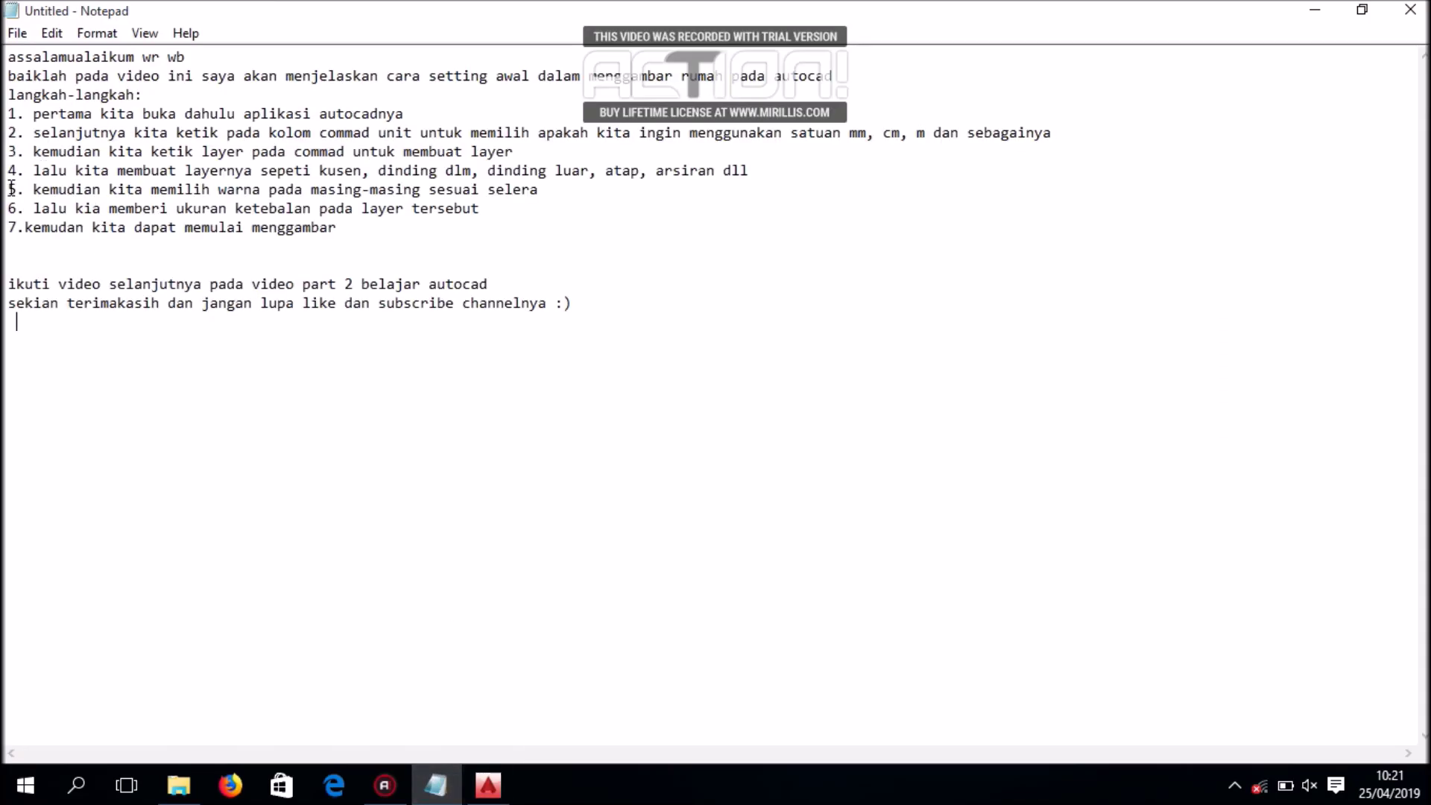
drag(11, 189, 549, 188)
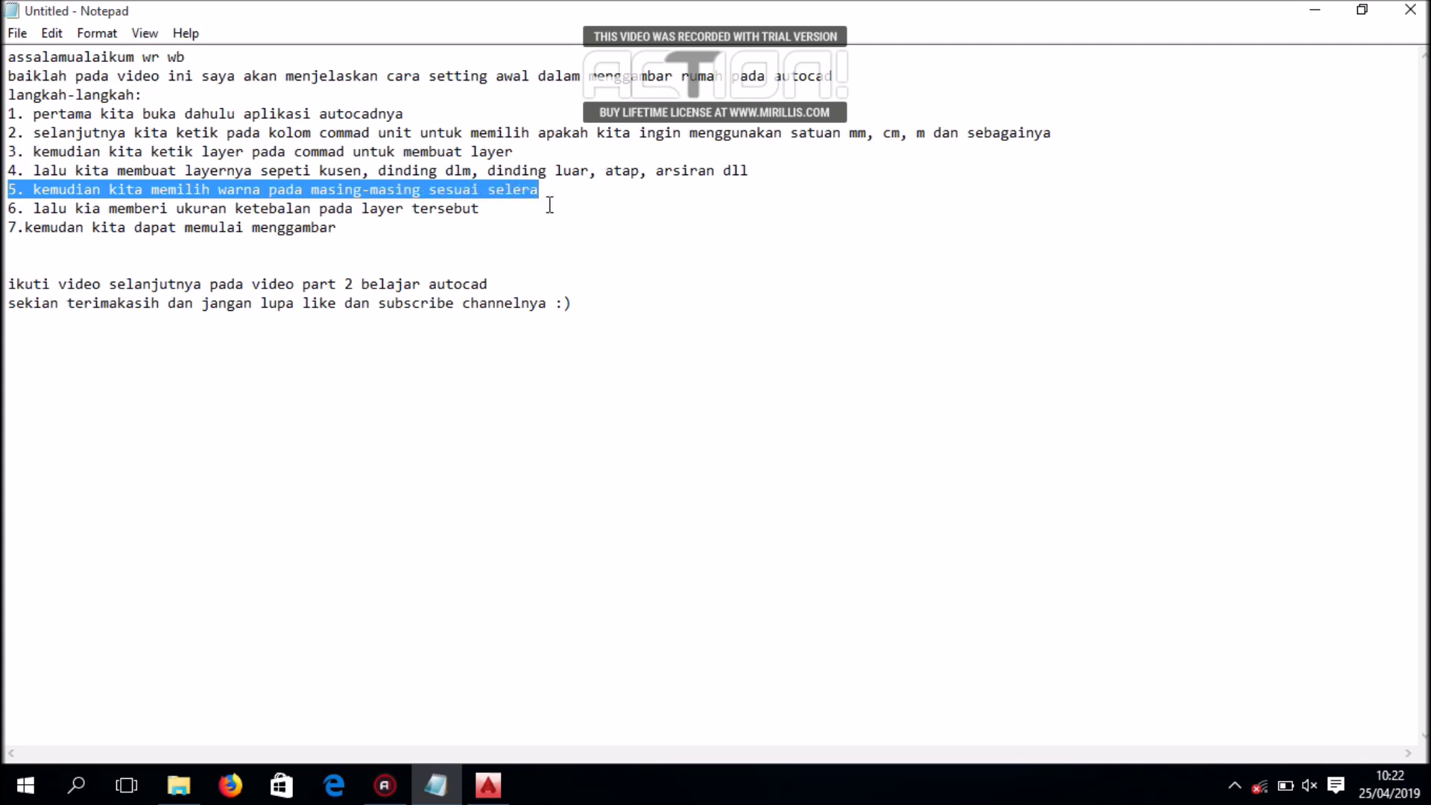
click(553, 204)
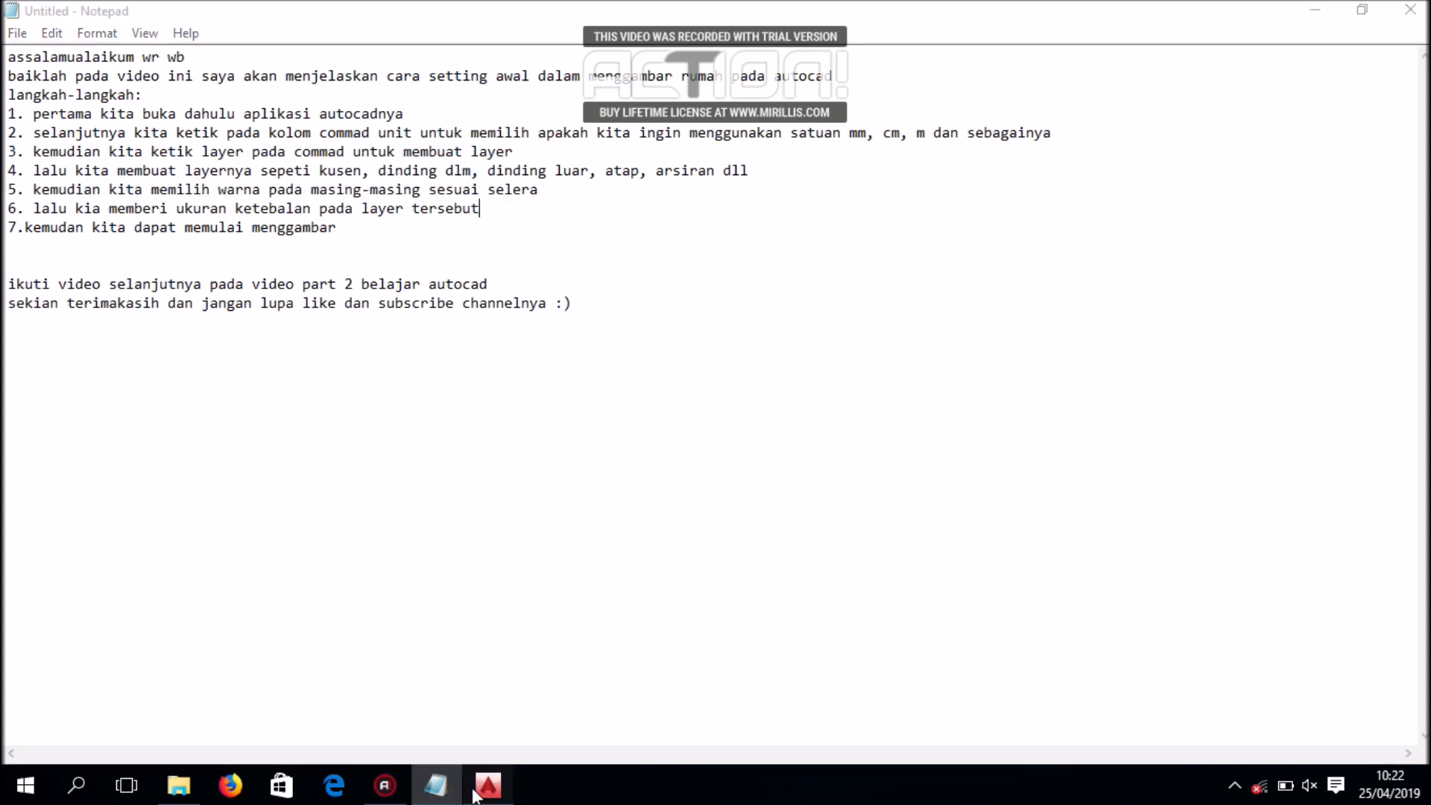
click(486, 788)
Set the arsiran layer's colour to red index 10 and the dinding dalam layer's colour to yellow-green index 60
click(400, 194)
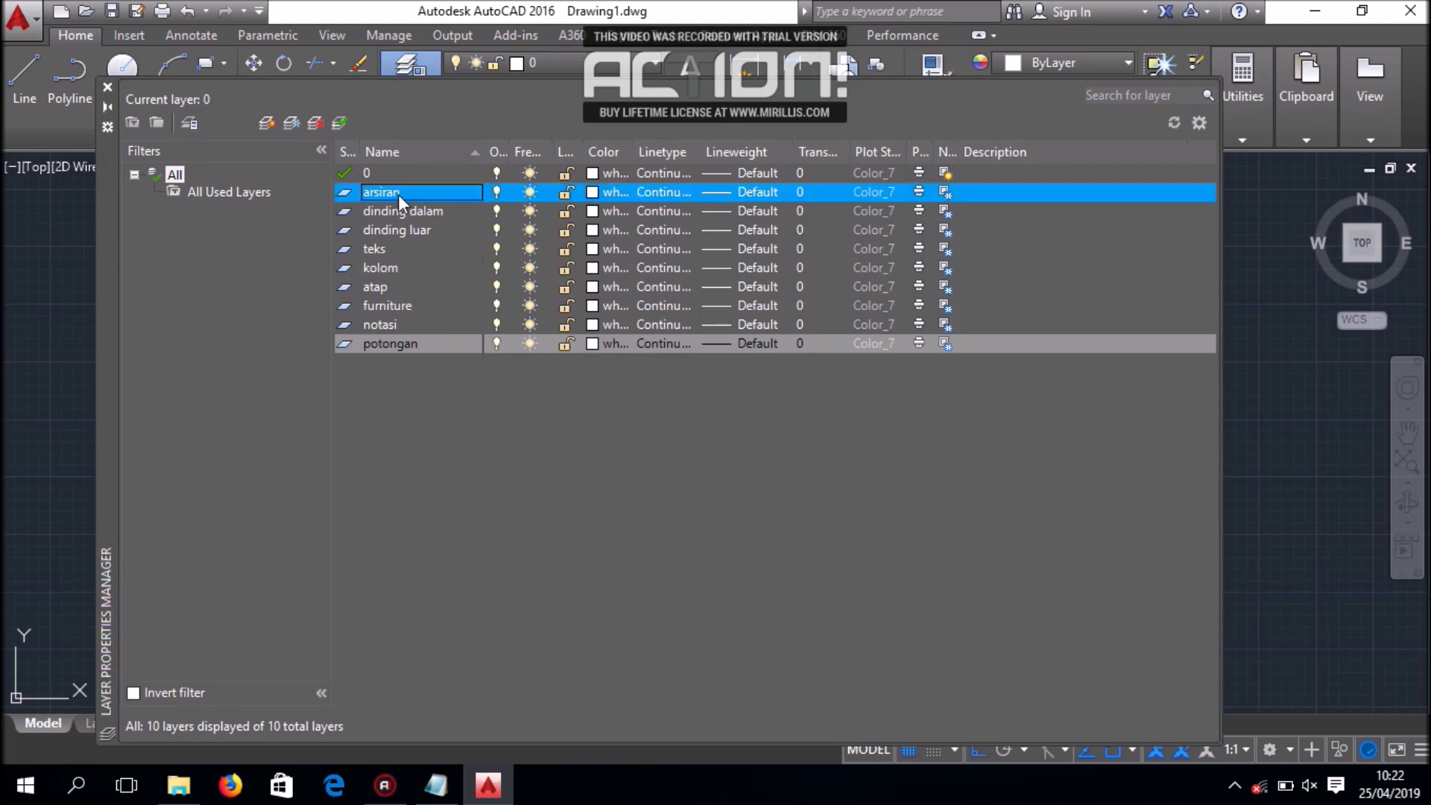
click(601, 192)
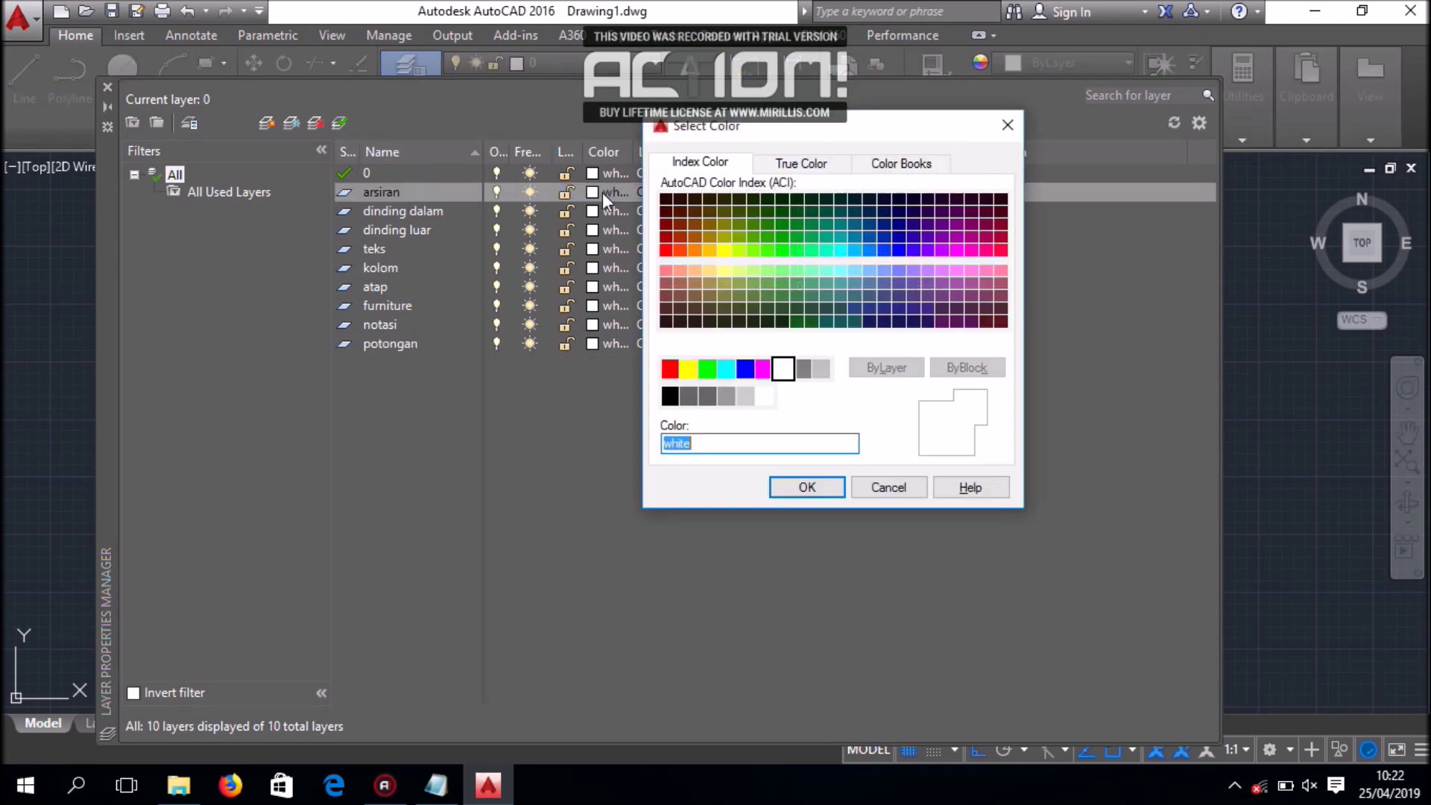
click(665, 250)
click(811, 492)
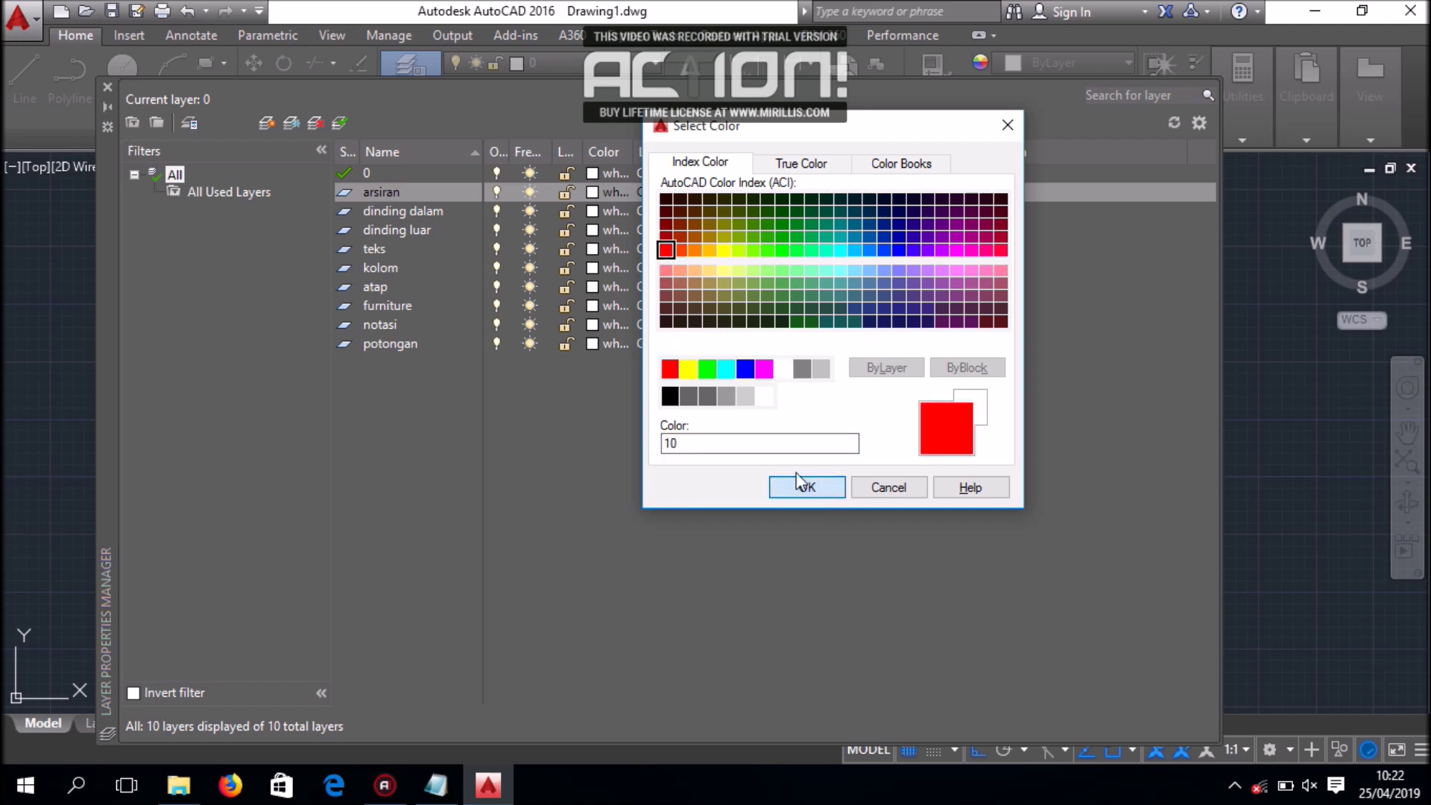
click(592, 211)
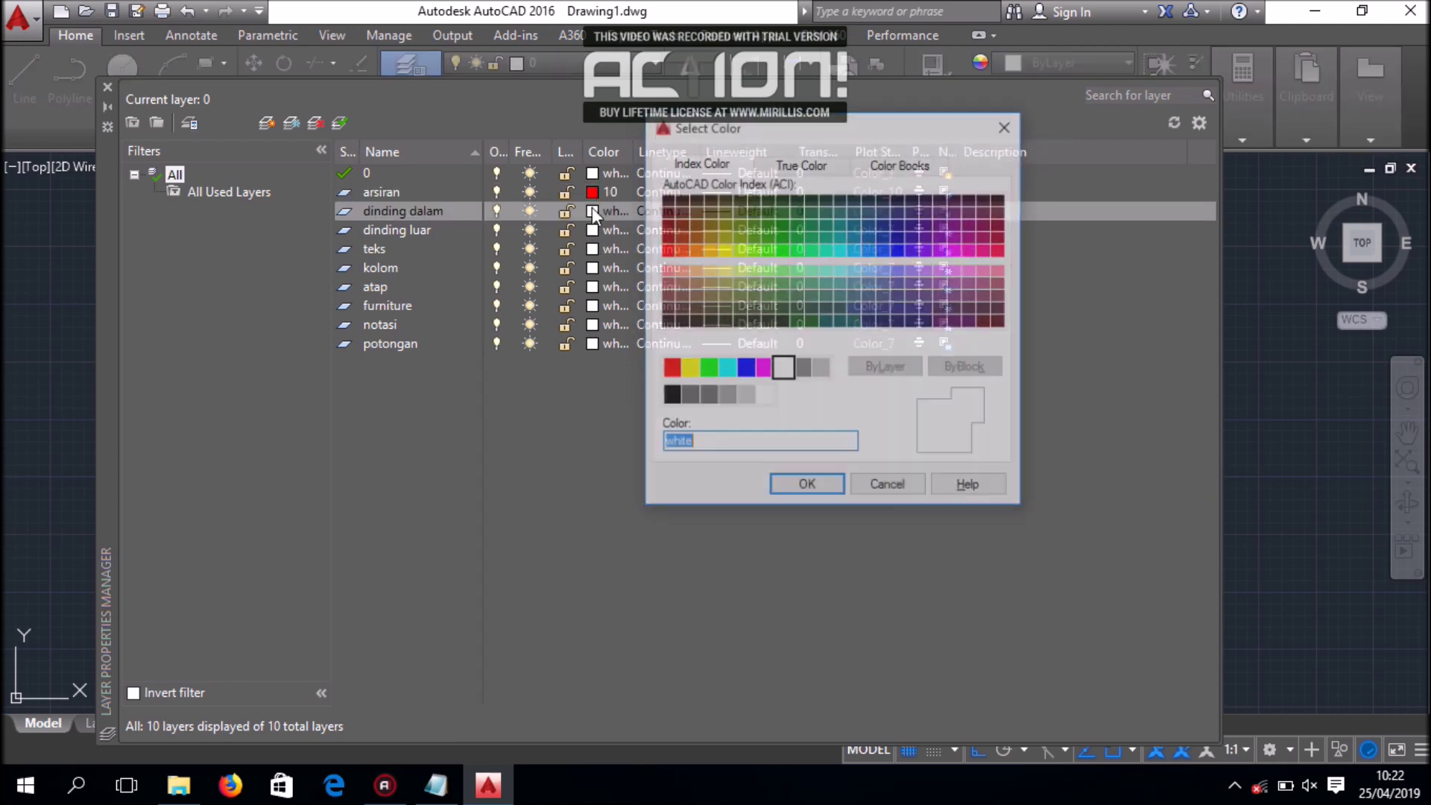
click(738, 250)
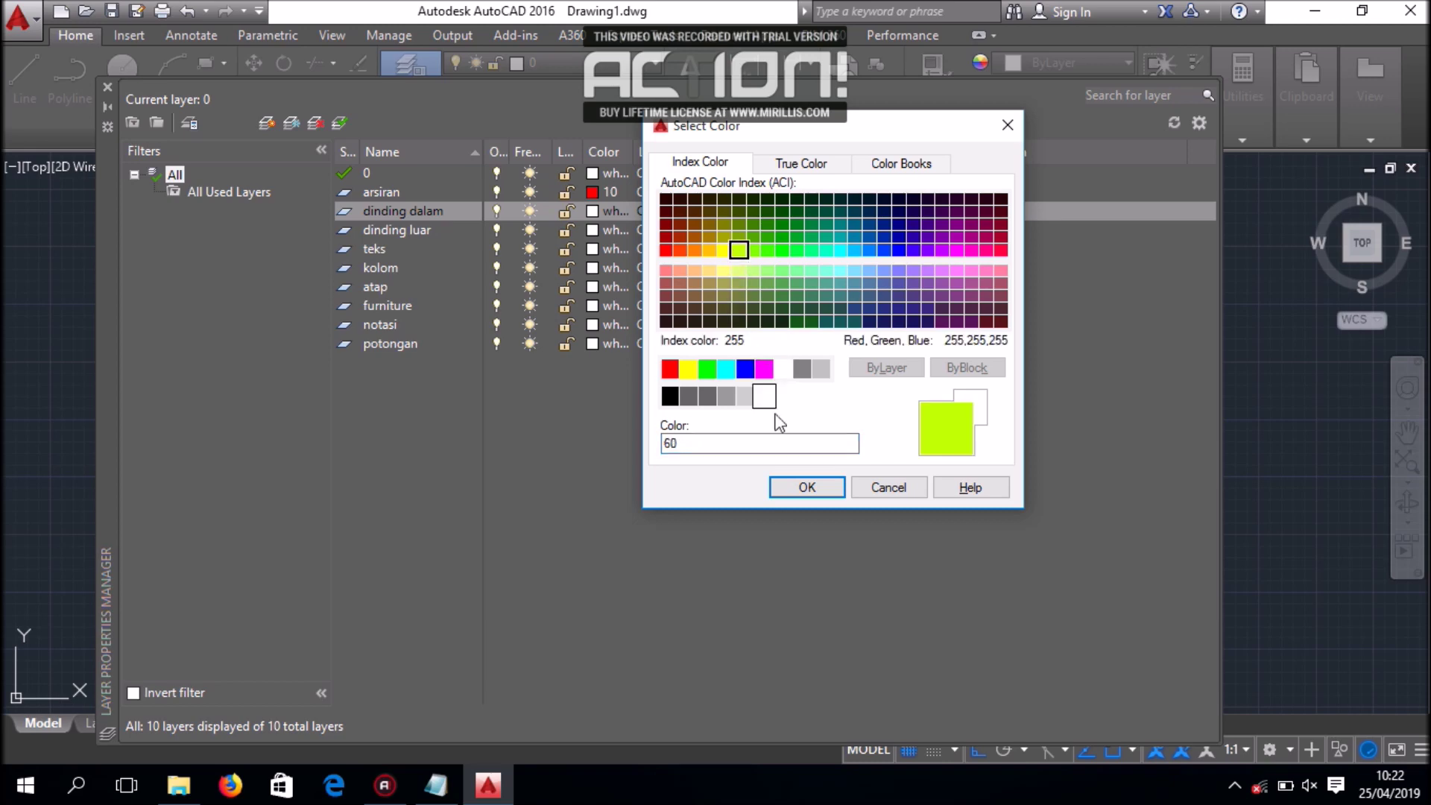
click(806, 487)
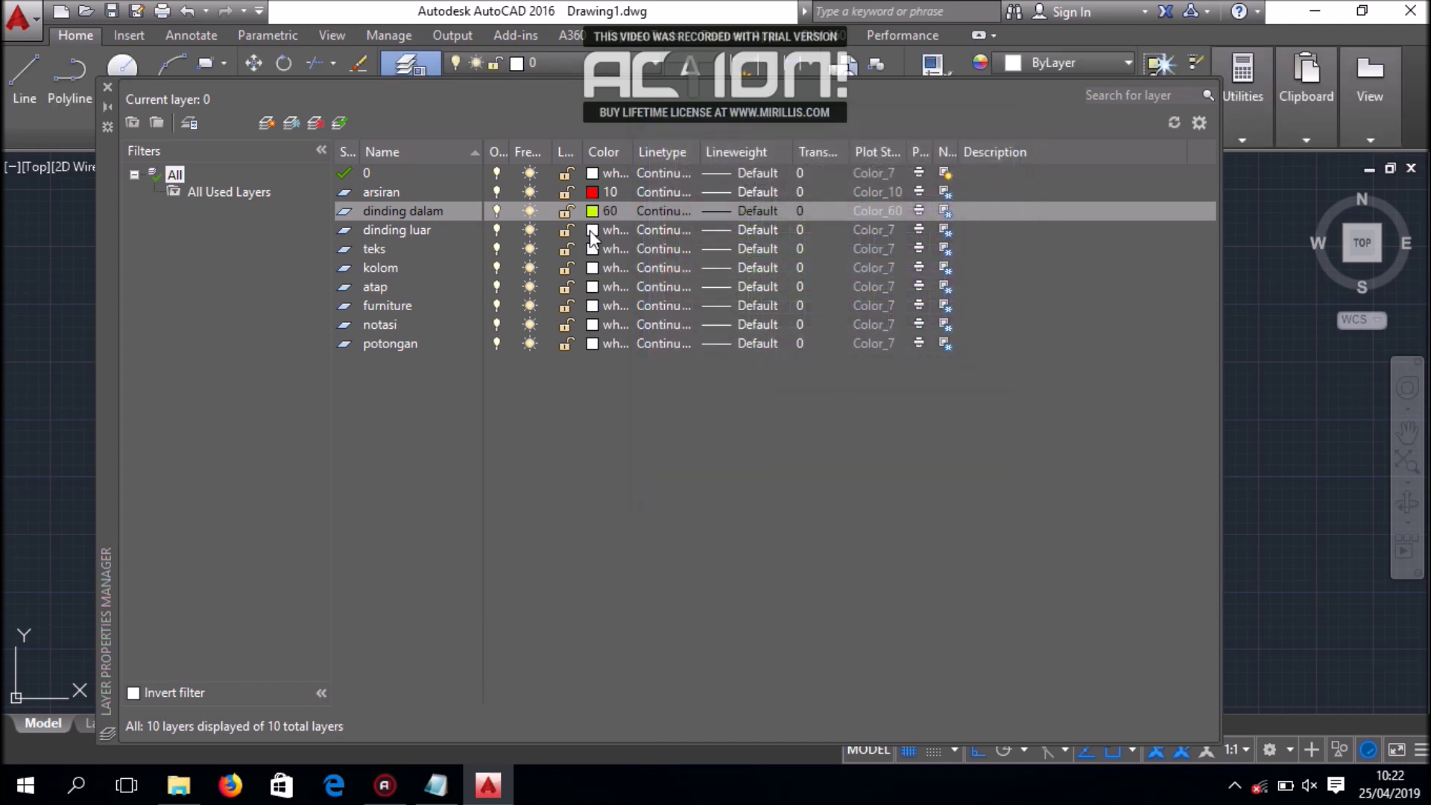
Set the dinding luar layer's colour to green index 90 and the teks layer's colour to blue index 140
click(593, 231)
click(782, 249)
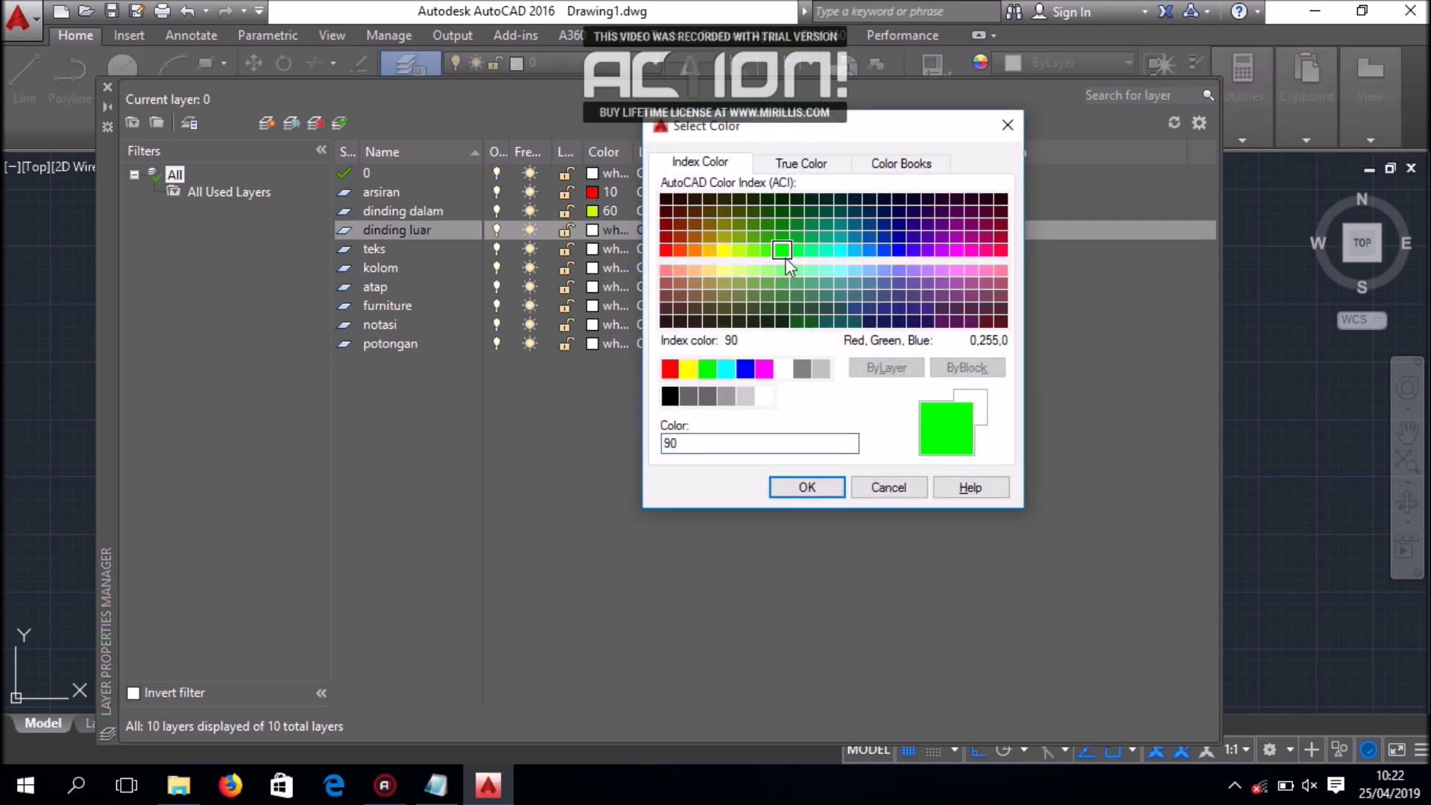
click(804, 492)
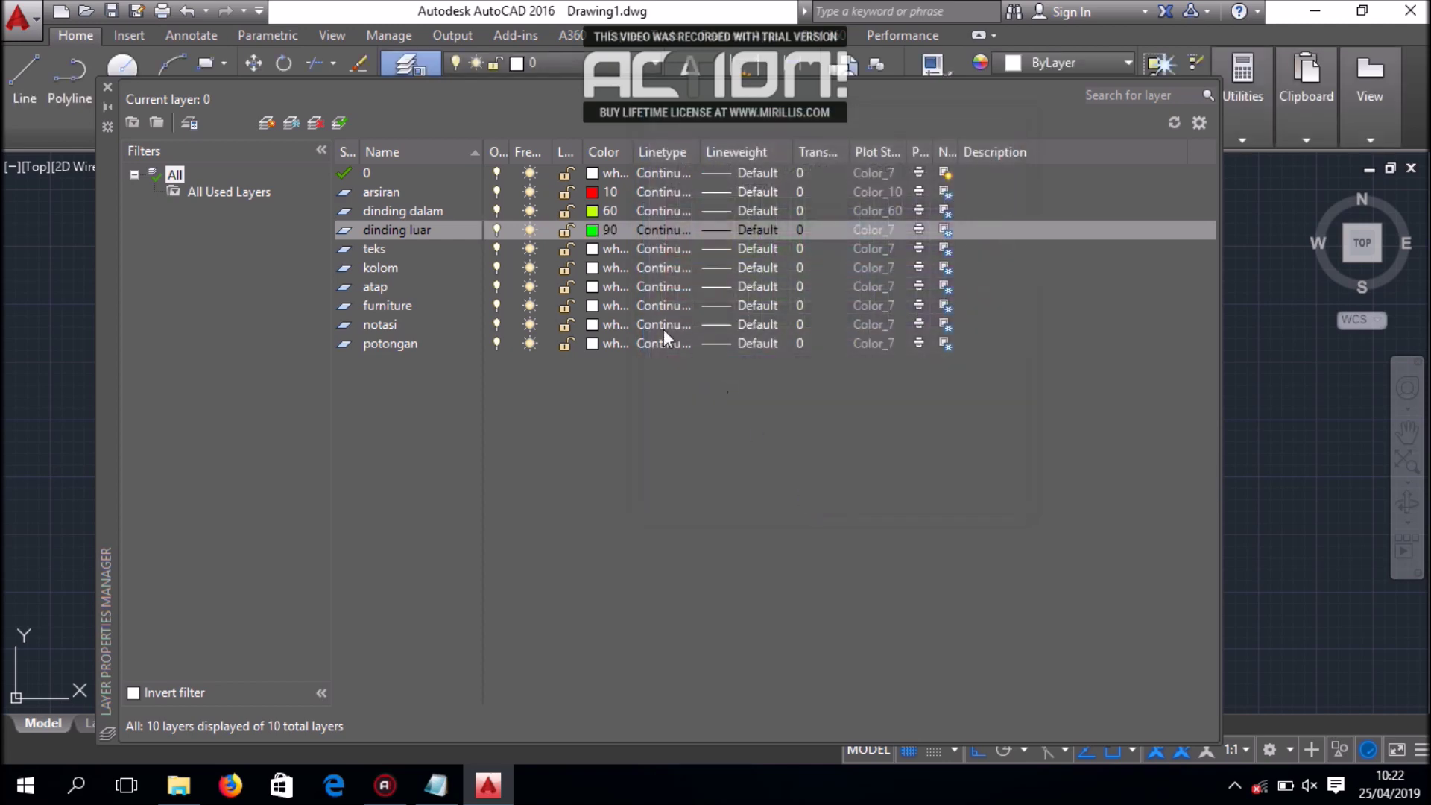
click(593, 246)
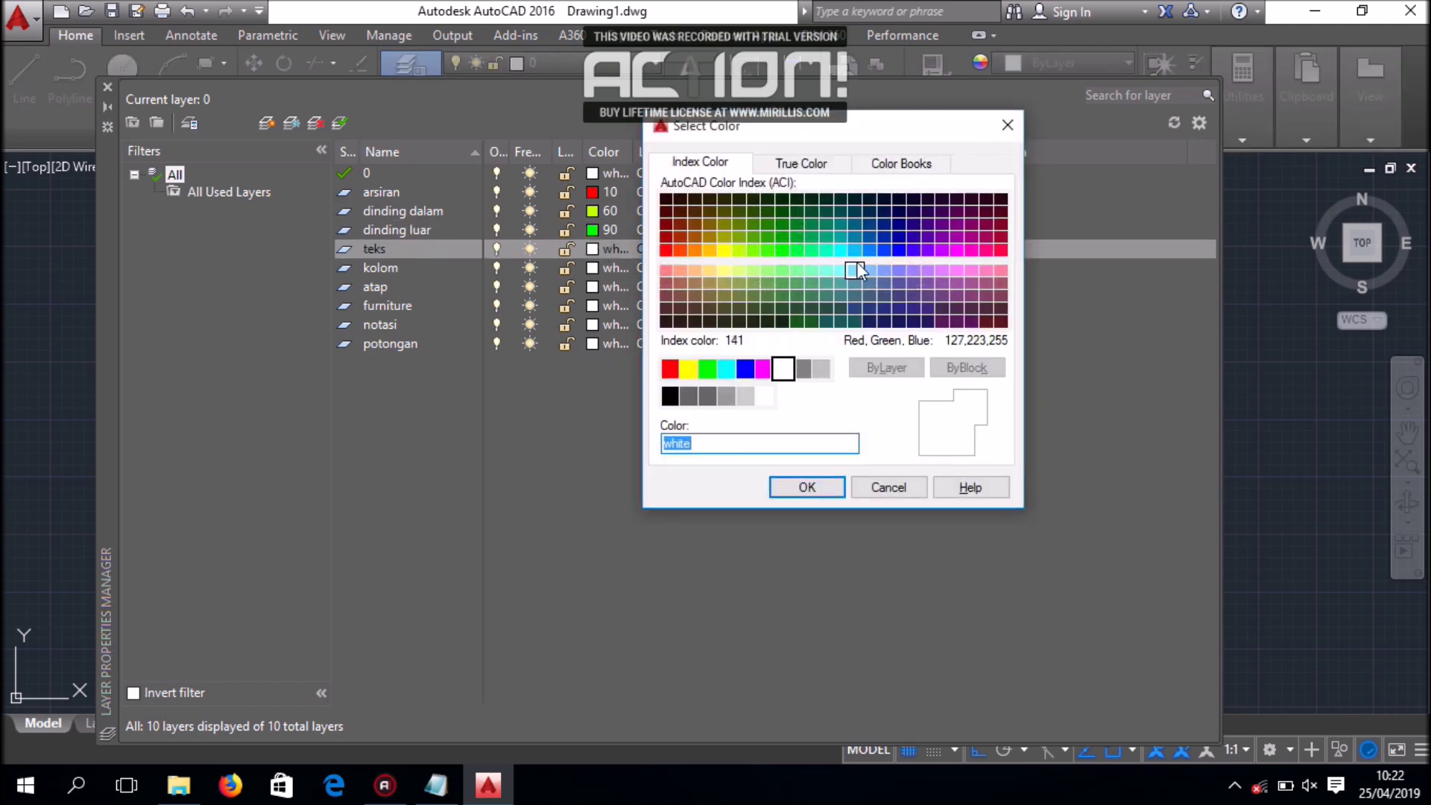
click(855, 250)
click(806, 487)
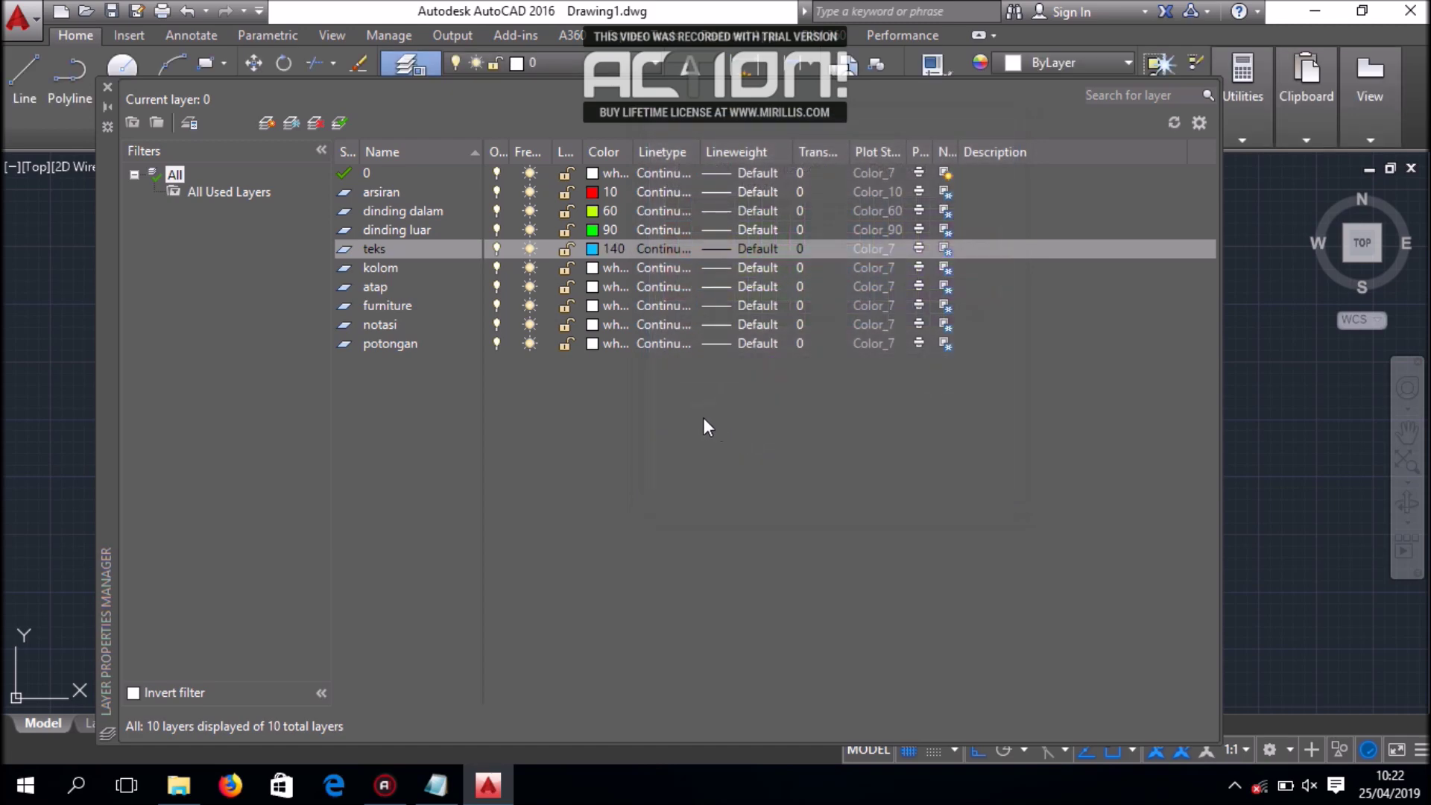
Set the kolom layer's colour to light orange index 21 and the atap layer's colour to purple index 191
click(596, 270)
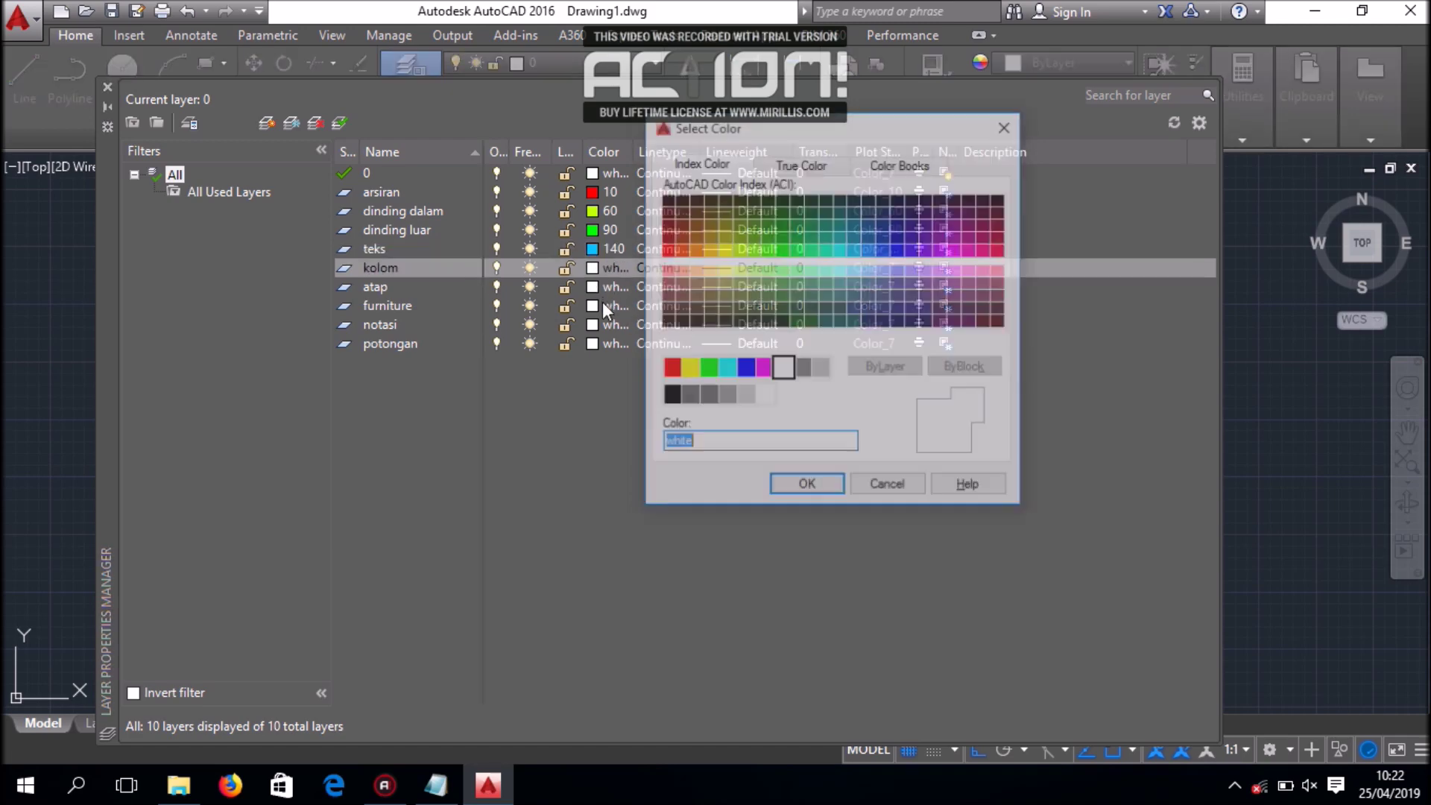
click(678, 272)
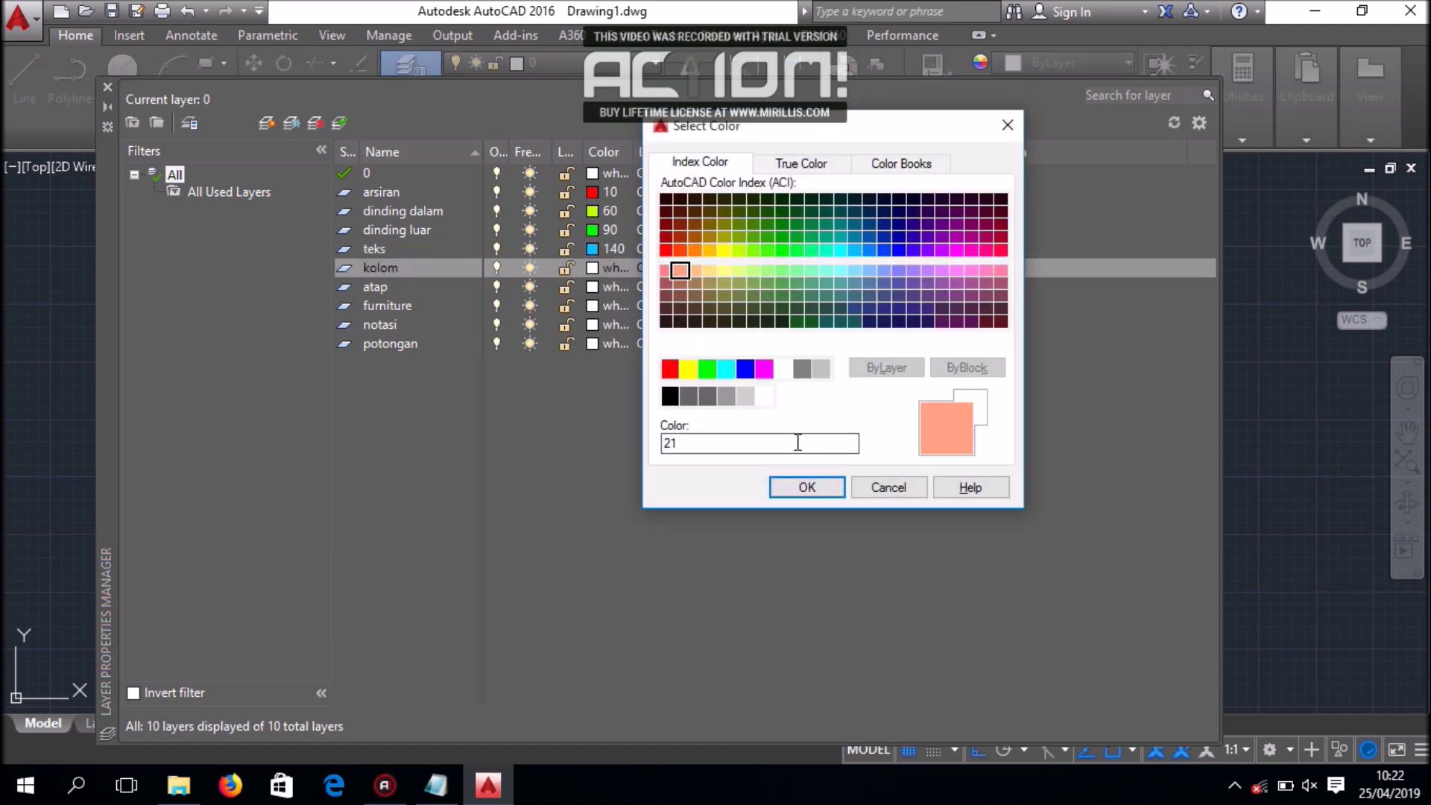
click(805, 486)
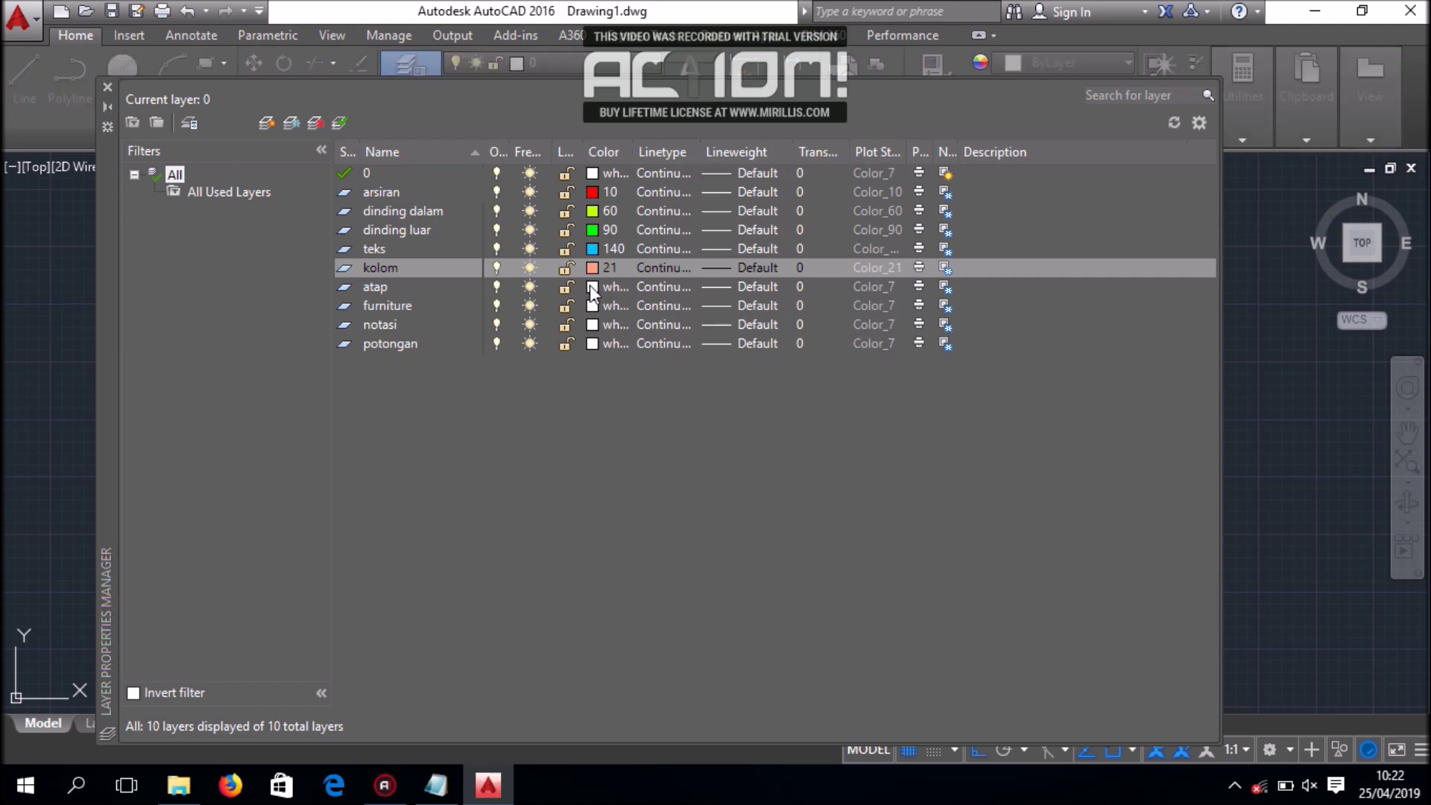
click(591, 287)
click(927, 271)
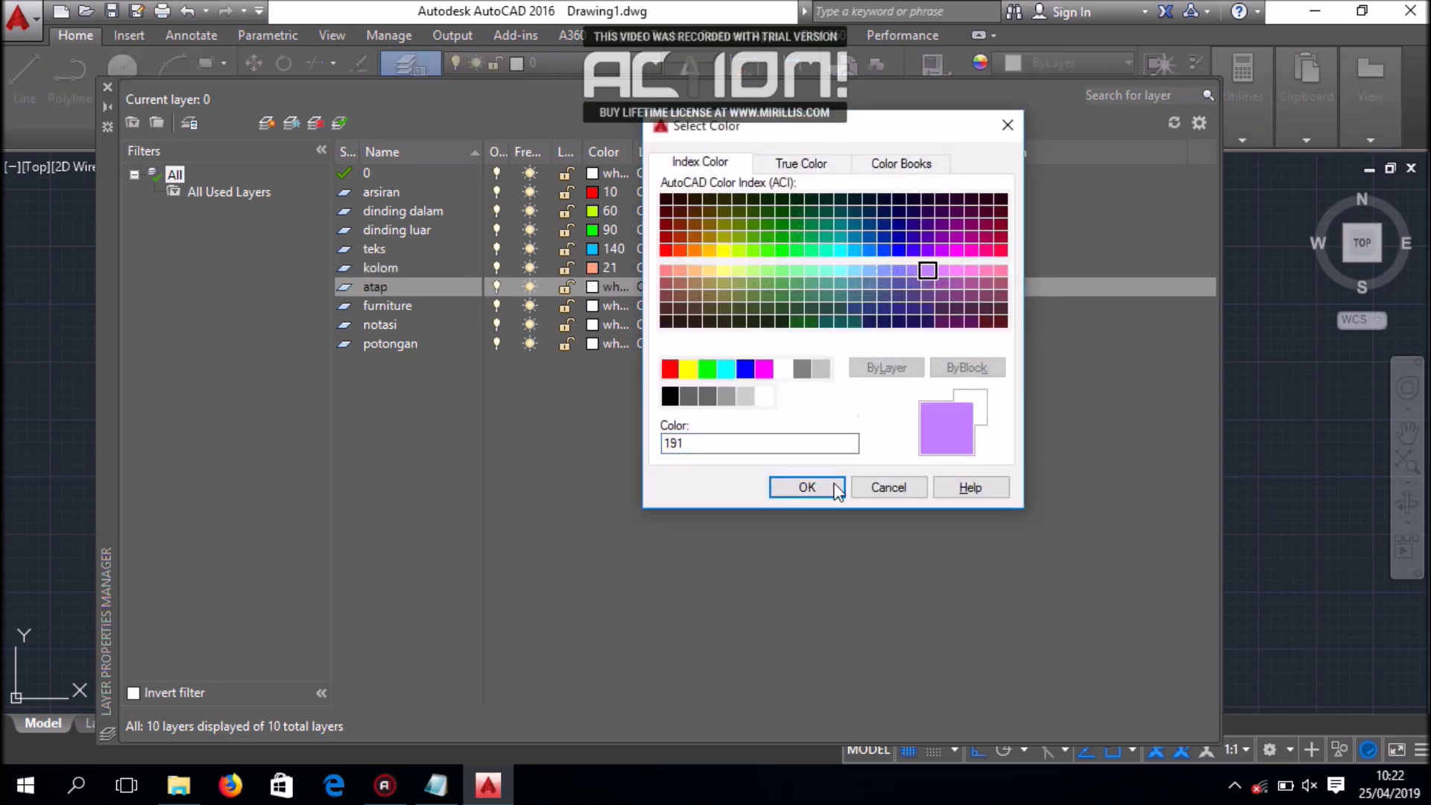
click(805, 486)
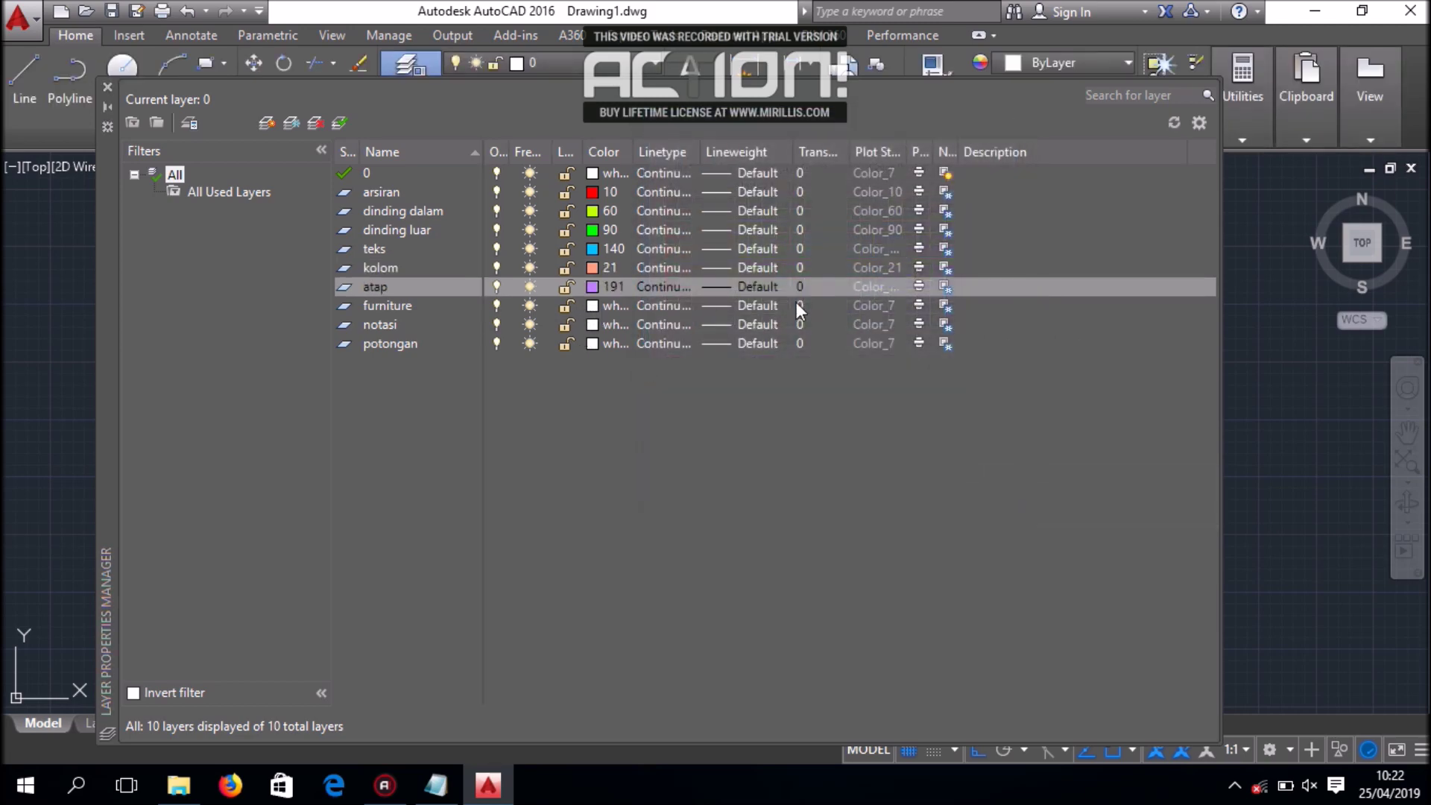
Set the furniture layer's colour to light blue index 151 and the notasi layer's colour to light green index 91
click(591, 306)
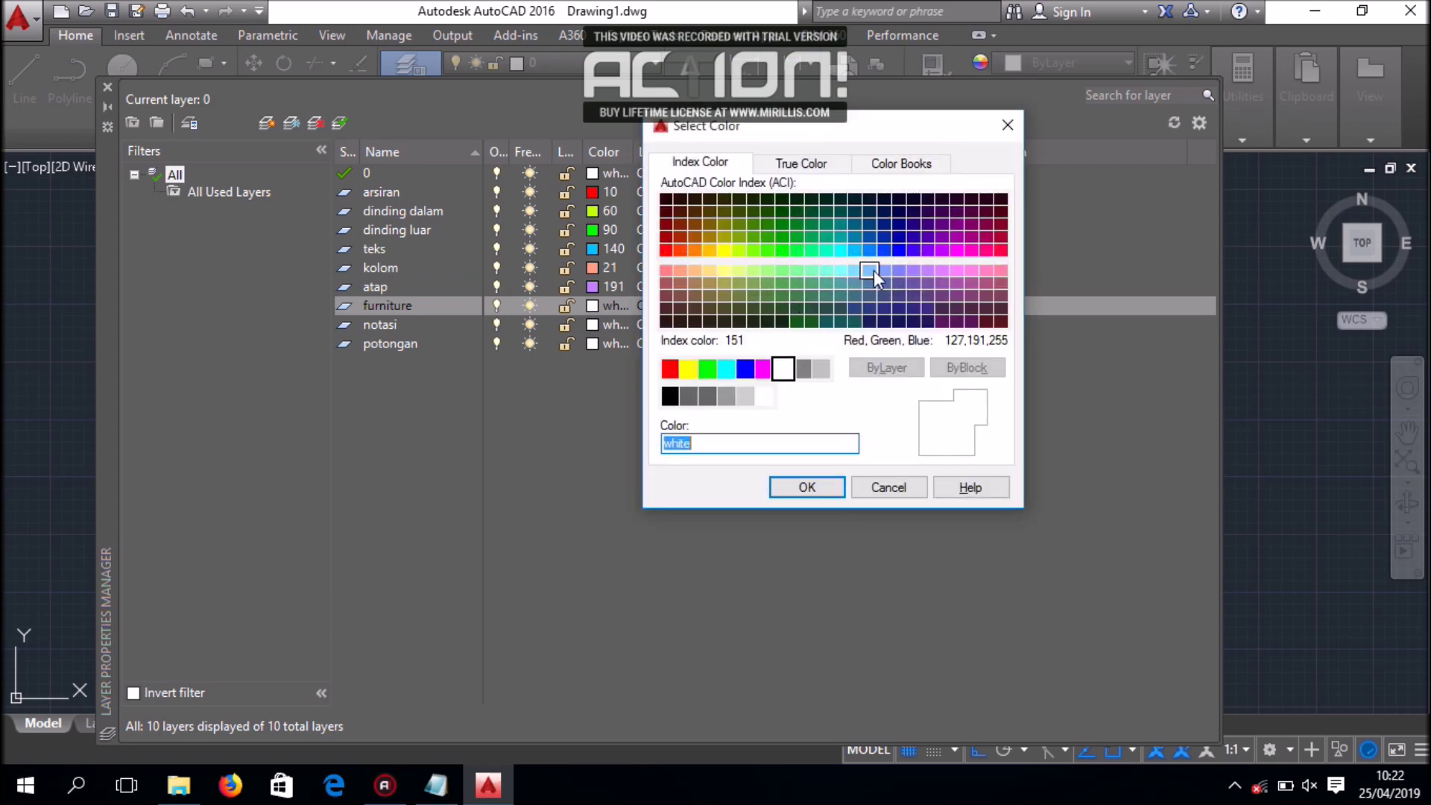
click(869, 271)
click(807, 489)
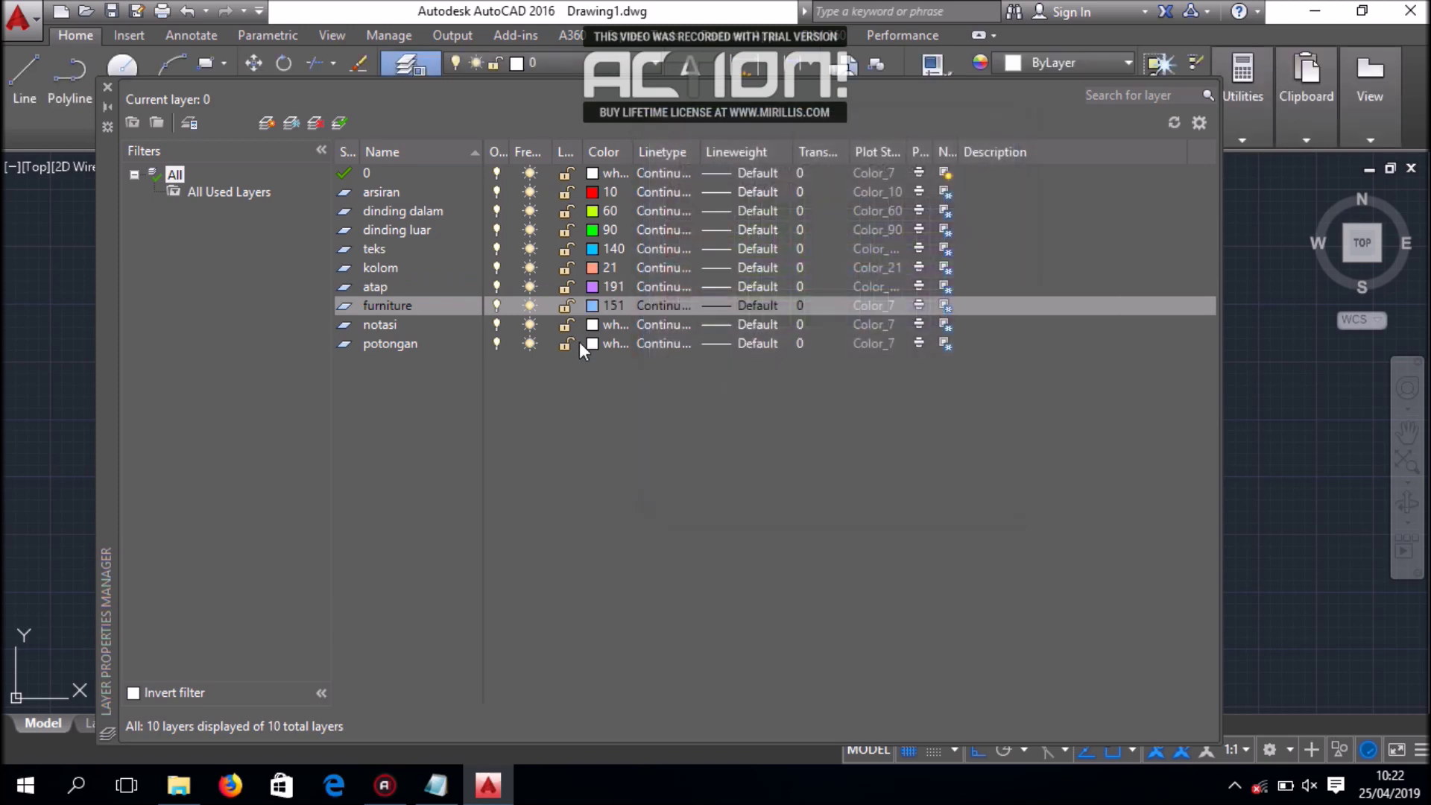
click(592, 324)
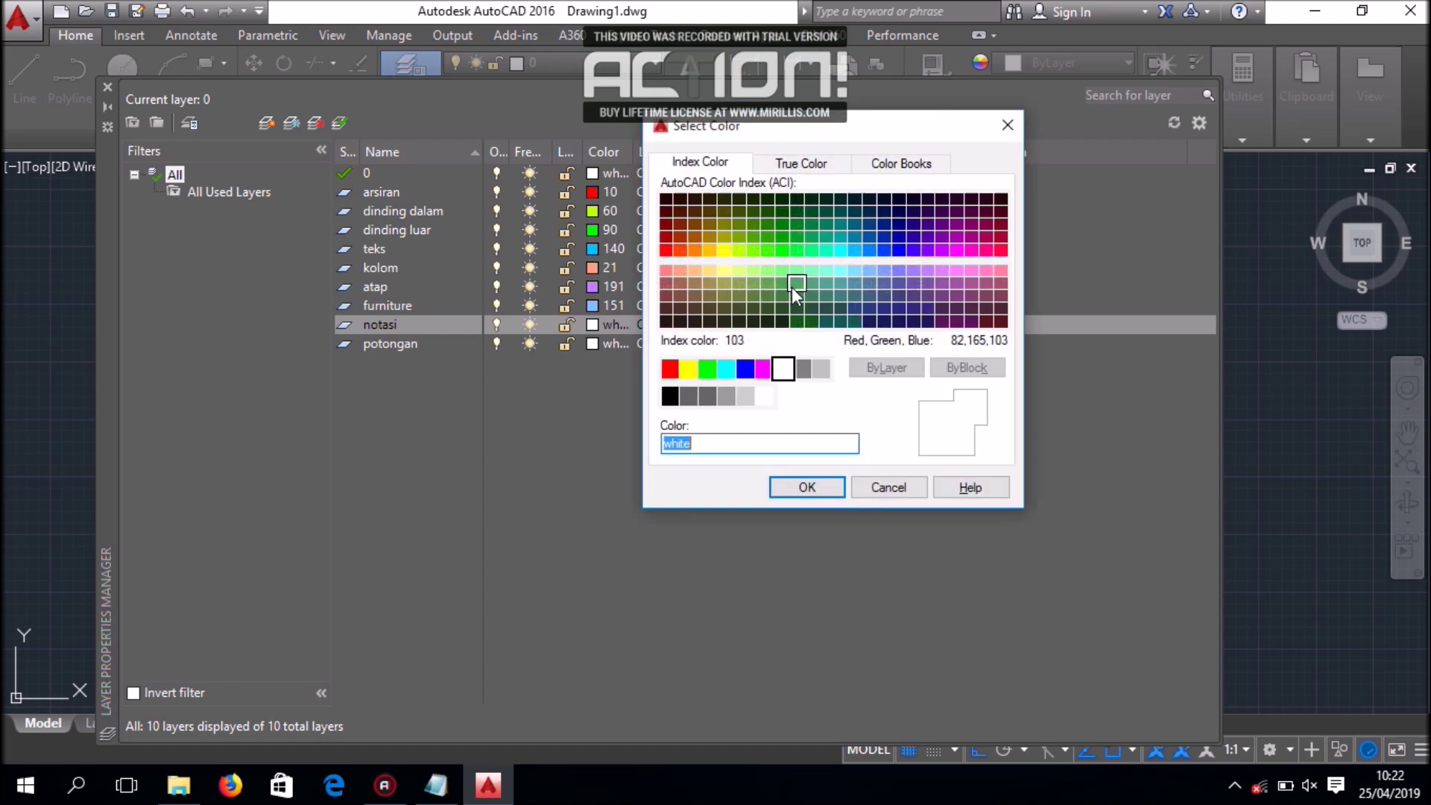
click(789, 272)
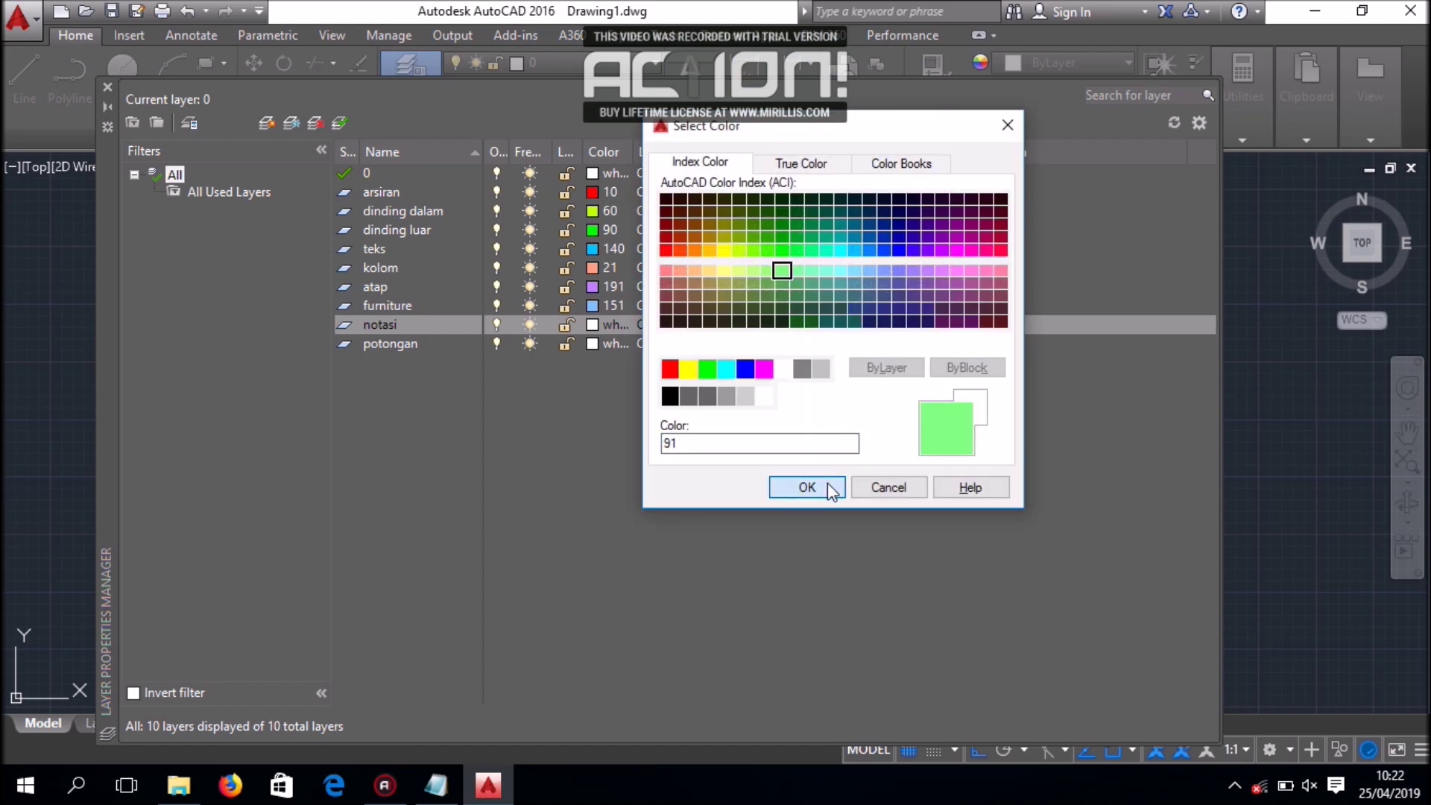
click(807, 487)
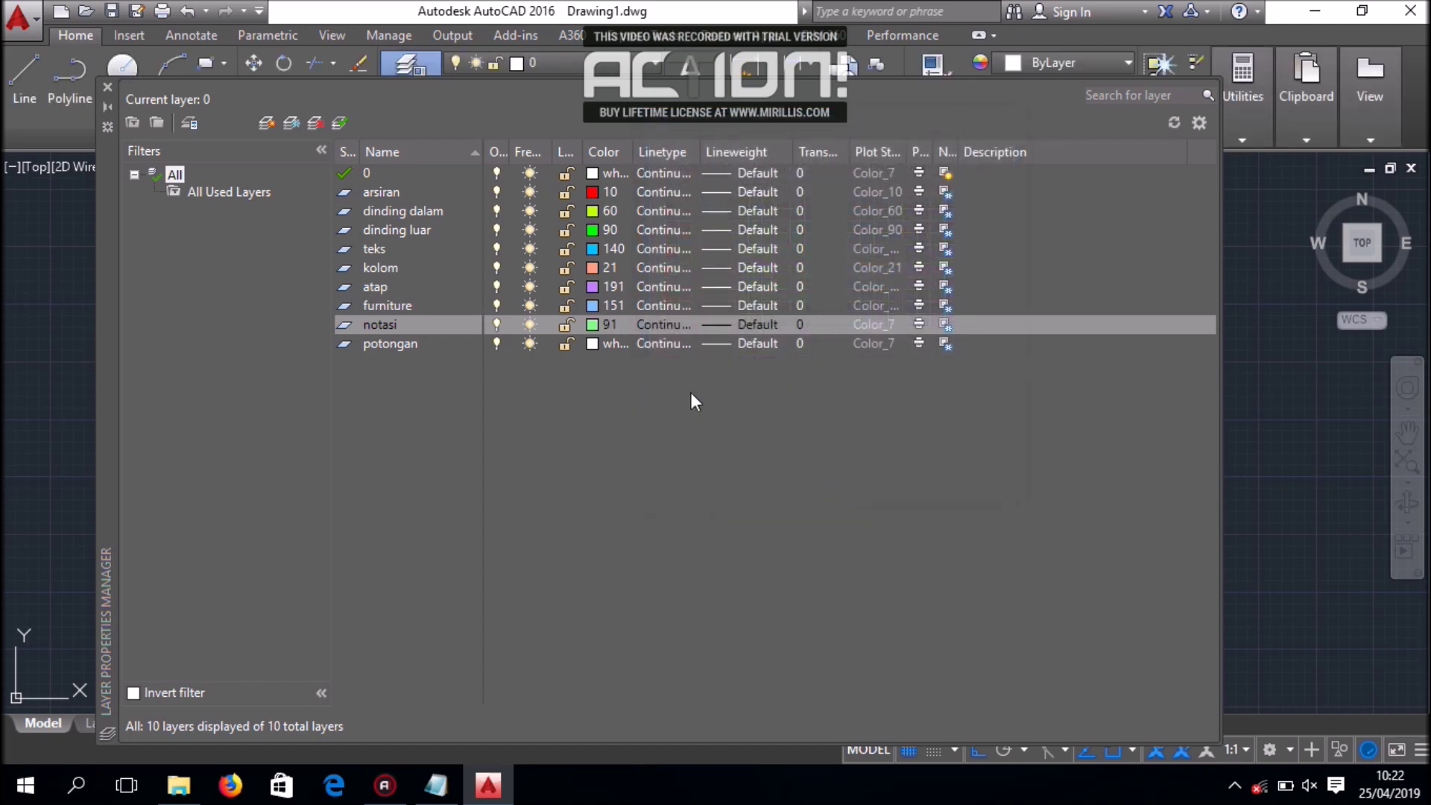
Set the potongan layer's colour to magenta index 210
click(592, 343)
click(782, 250)
click(855, 252)
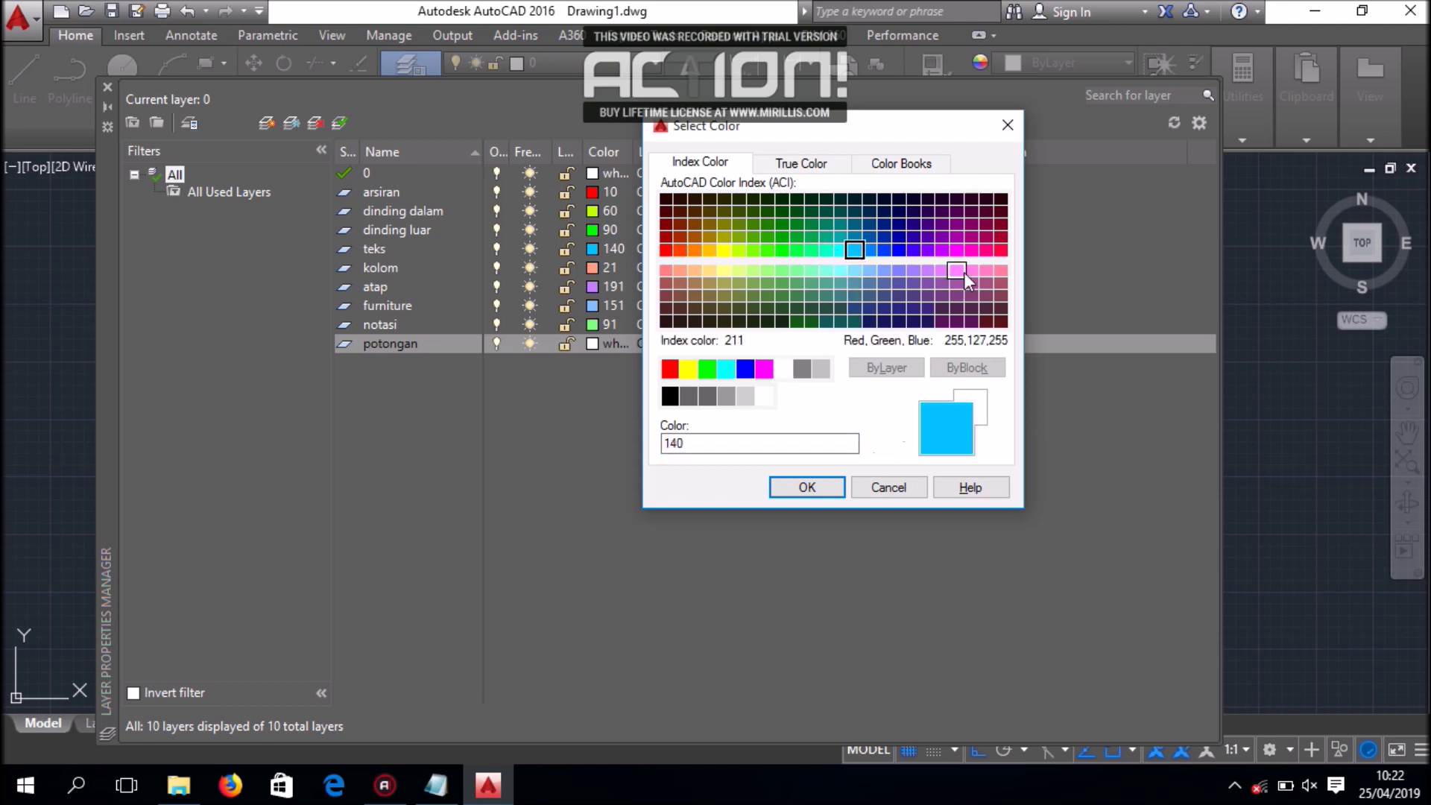
click(959, 249)
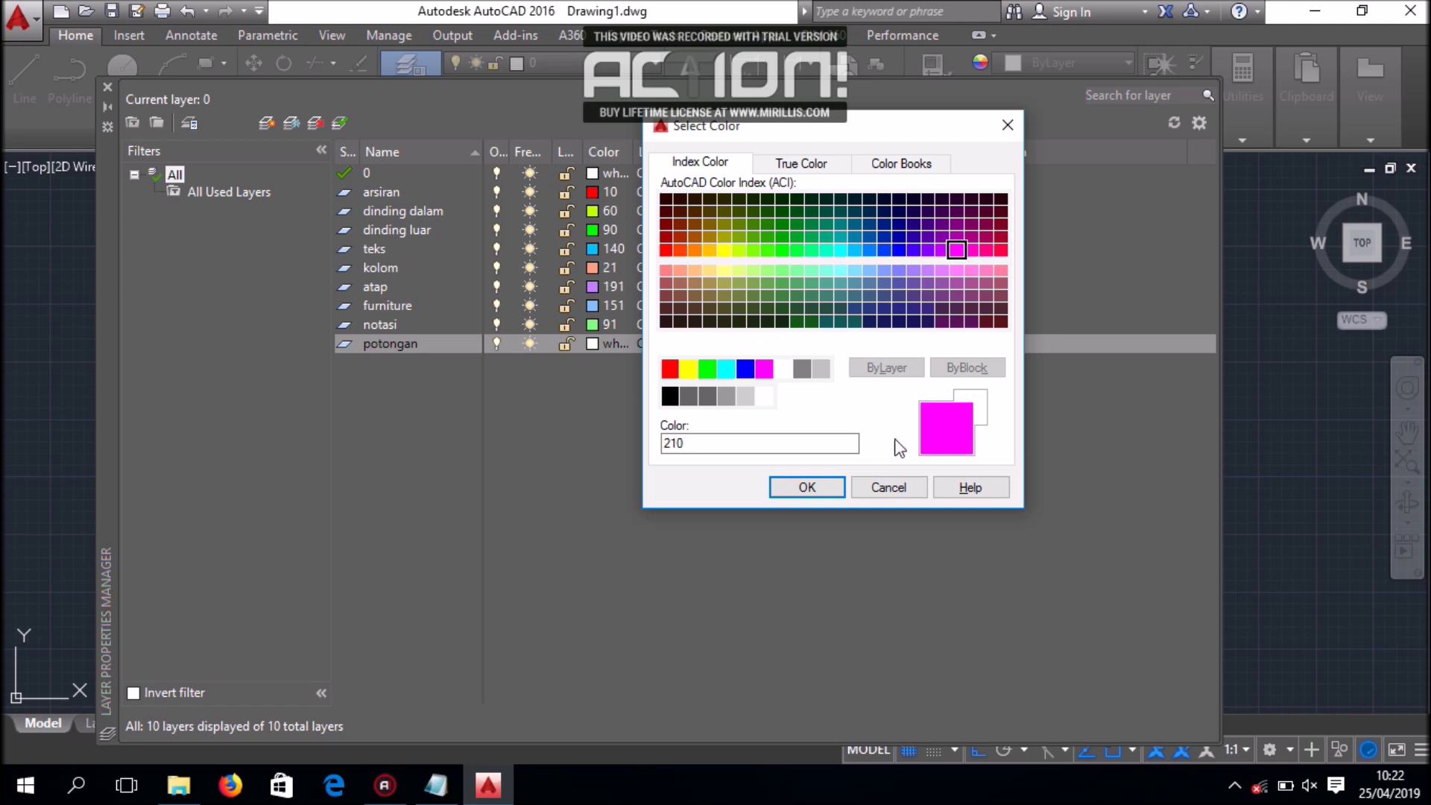
click(829, 483)
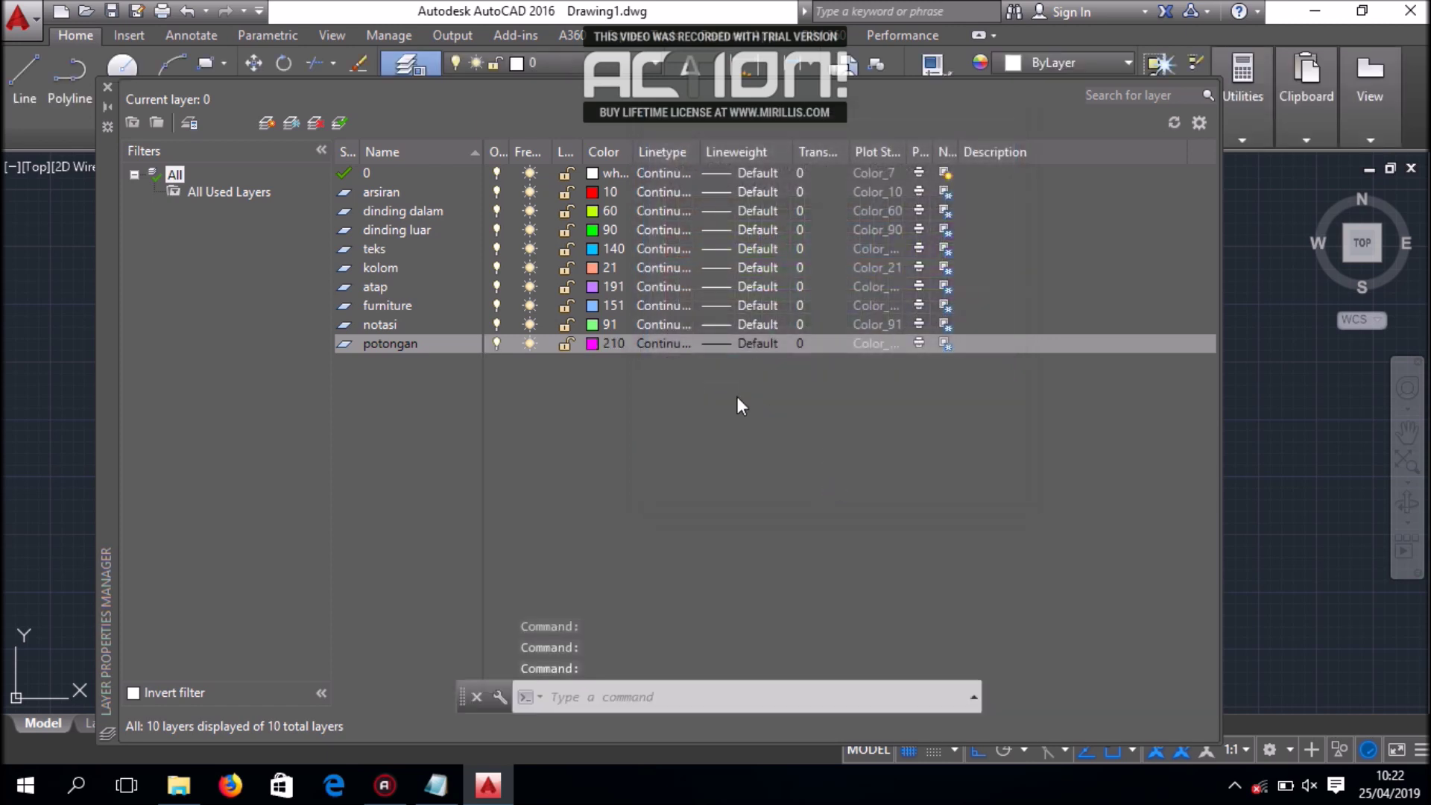
Switch to Notepad, highlight instruction 6 about giving the layers a line thickness, and return to AutoCAD
click(436, 784)
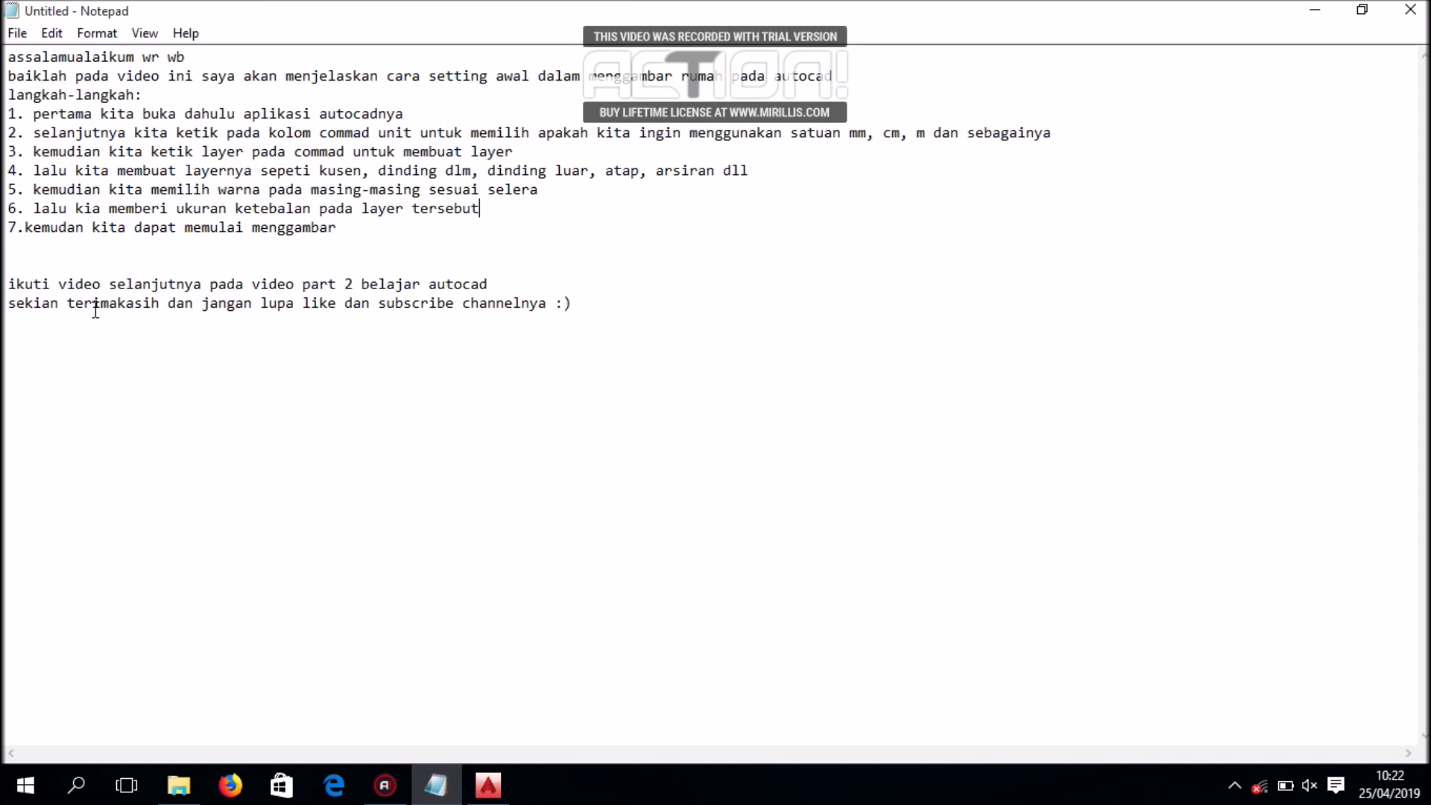
drag(540, 191, 486, 212)
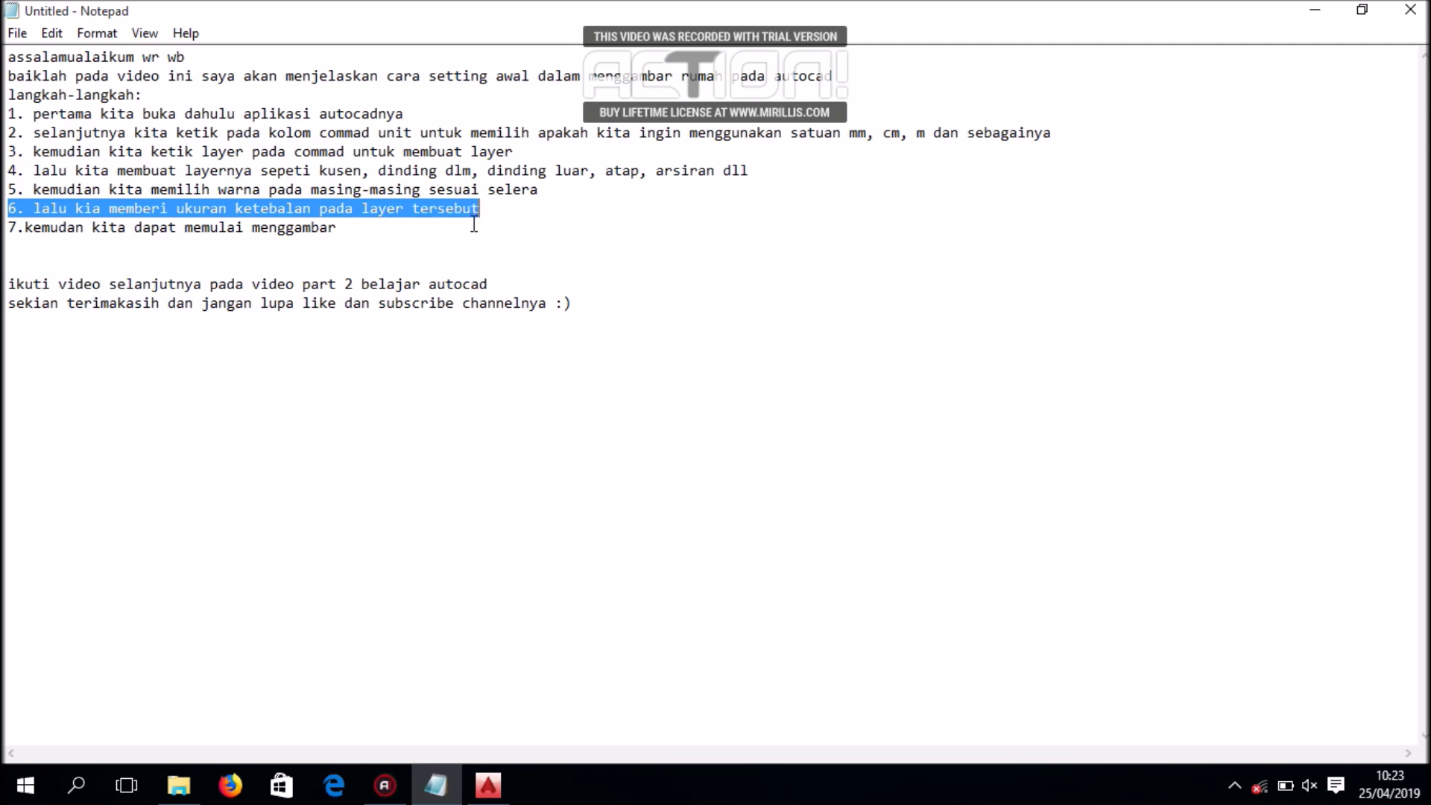
click(535, 531)
click(488, 786)
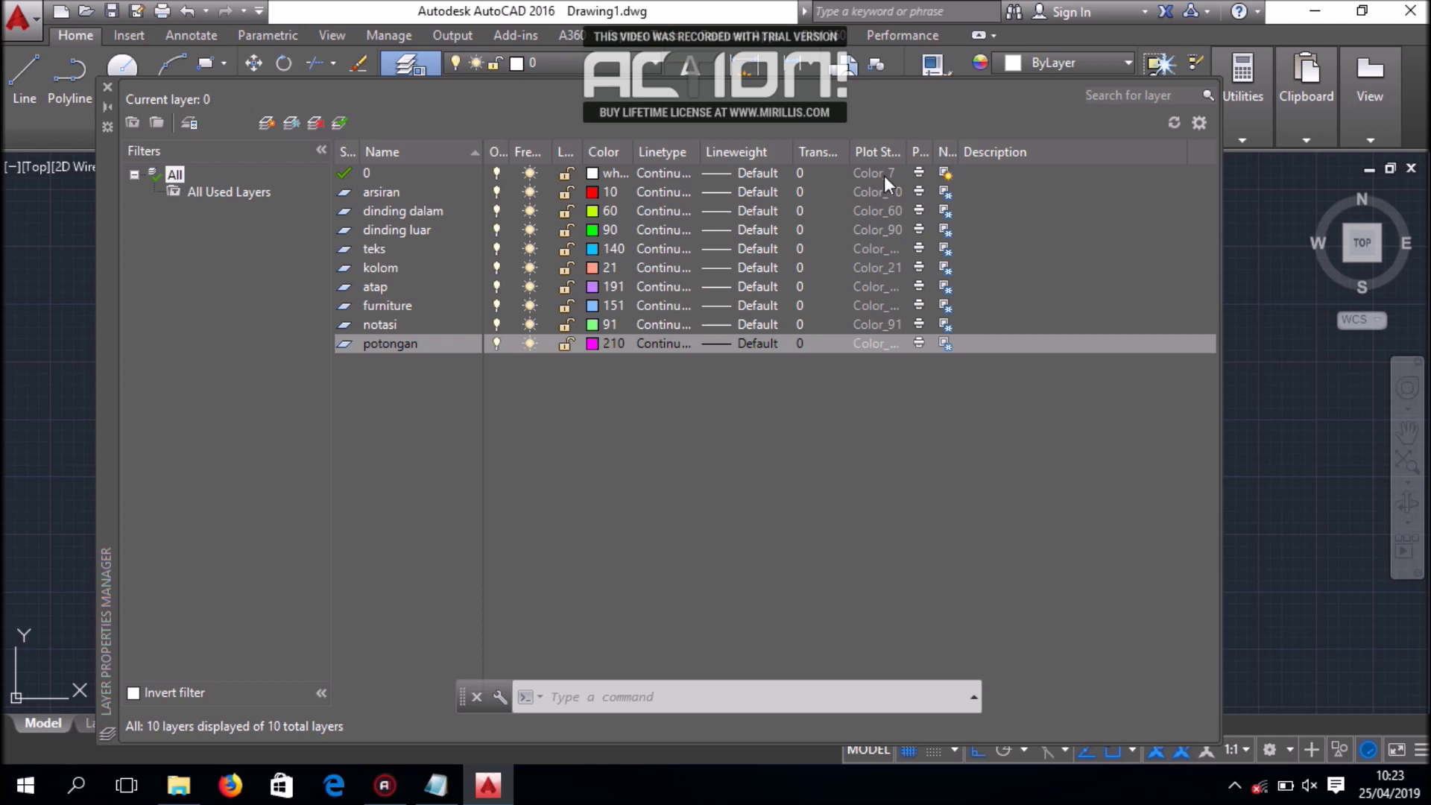
Set the arsiran layer's lineweight to 0.00 mm
click(750, 171)
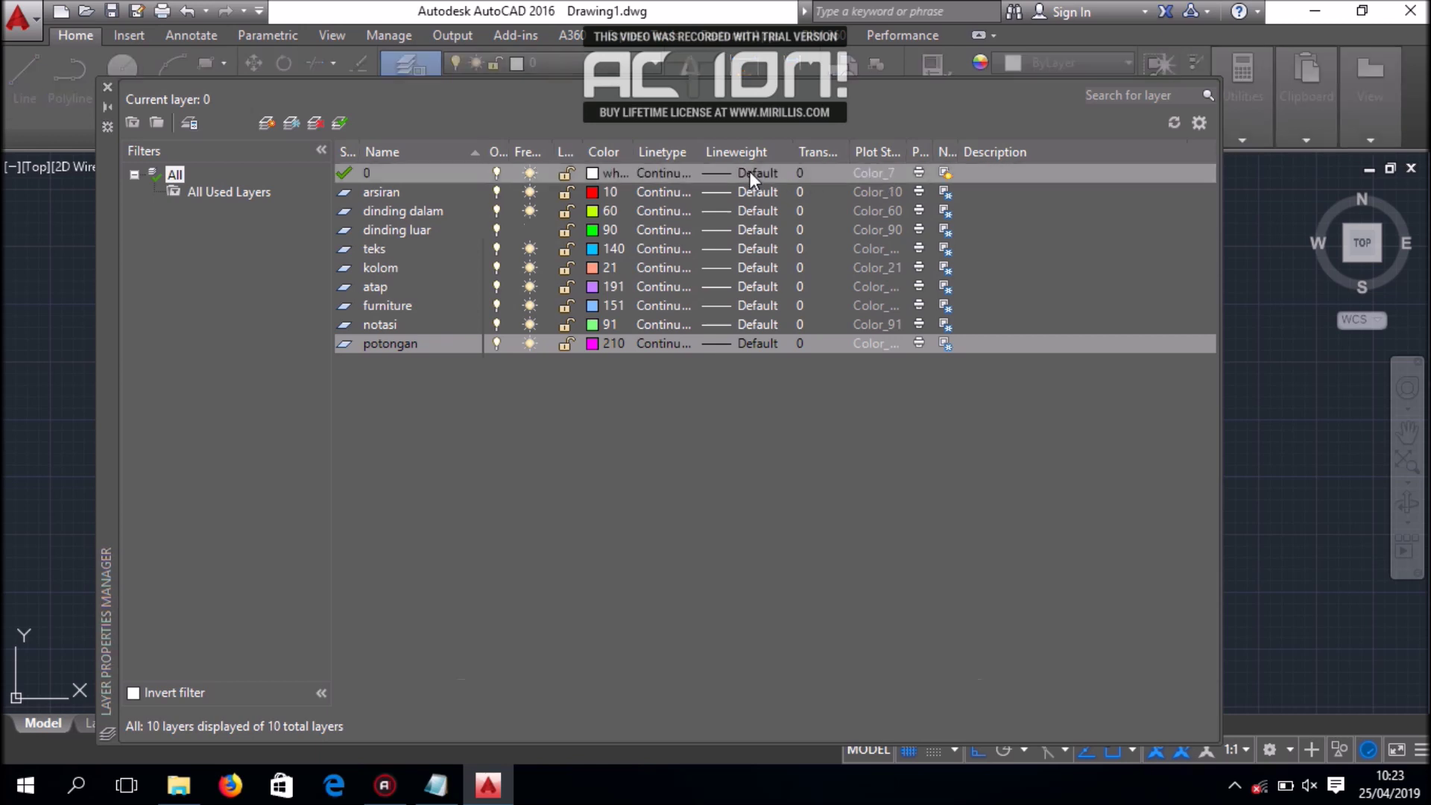
click(844, 211)
click(766, 193)
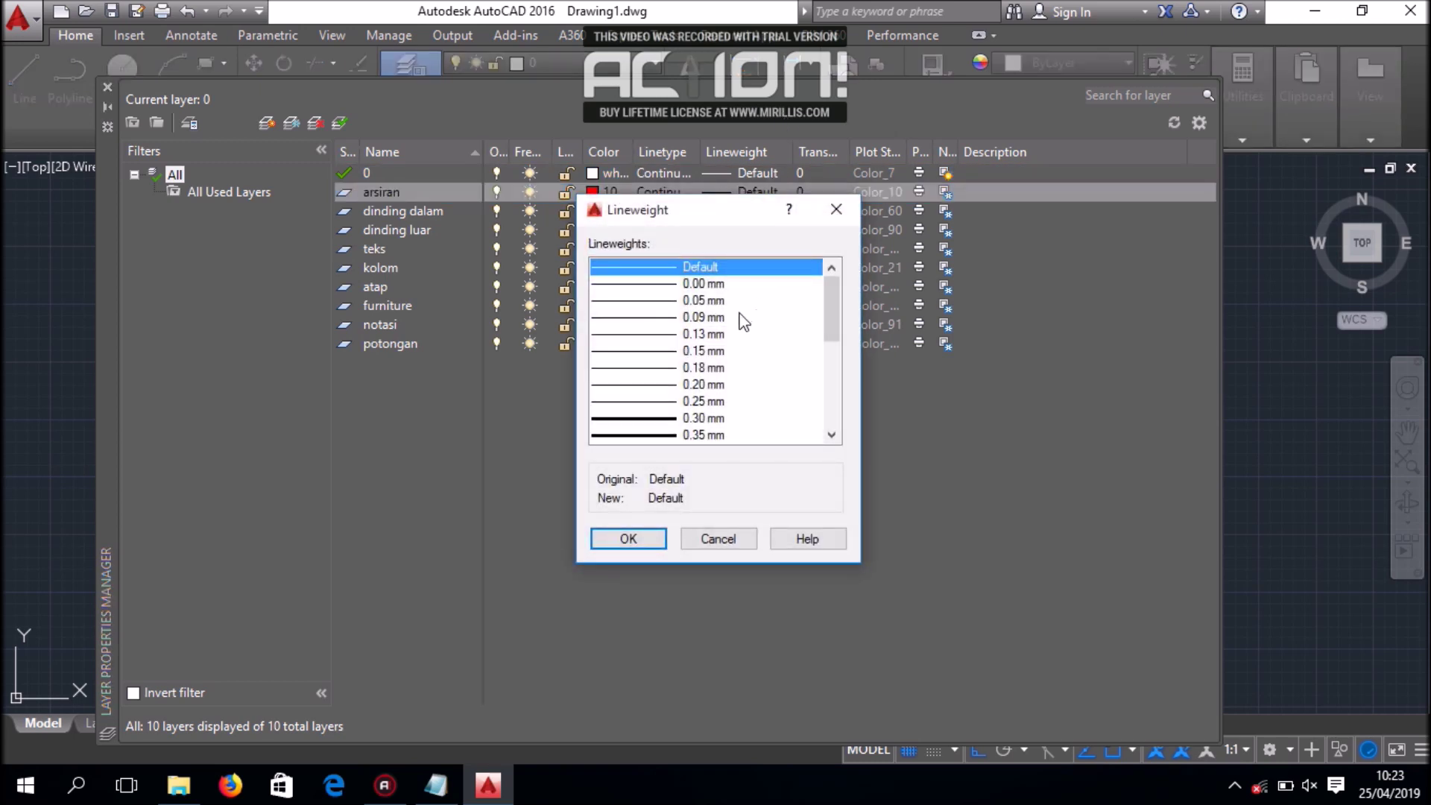
click(708, 284)
click(628, 539)
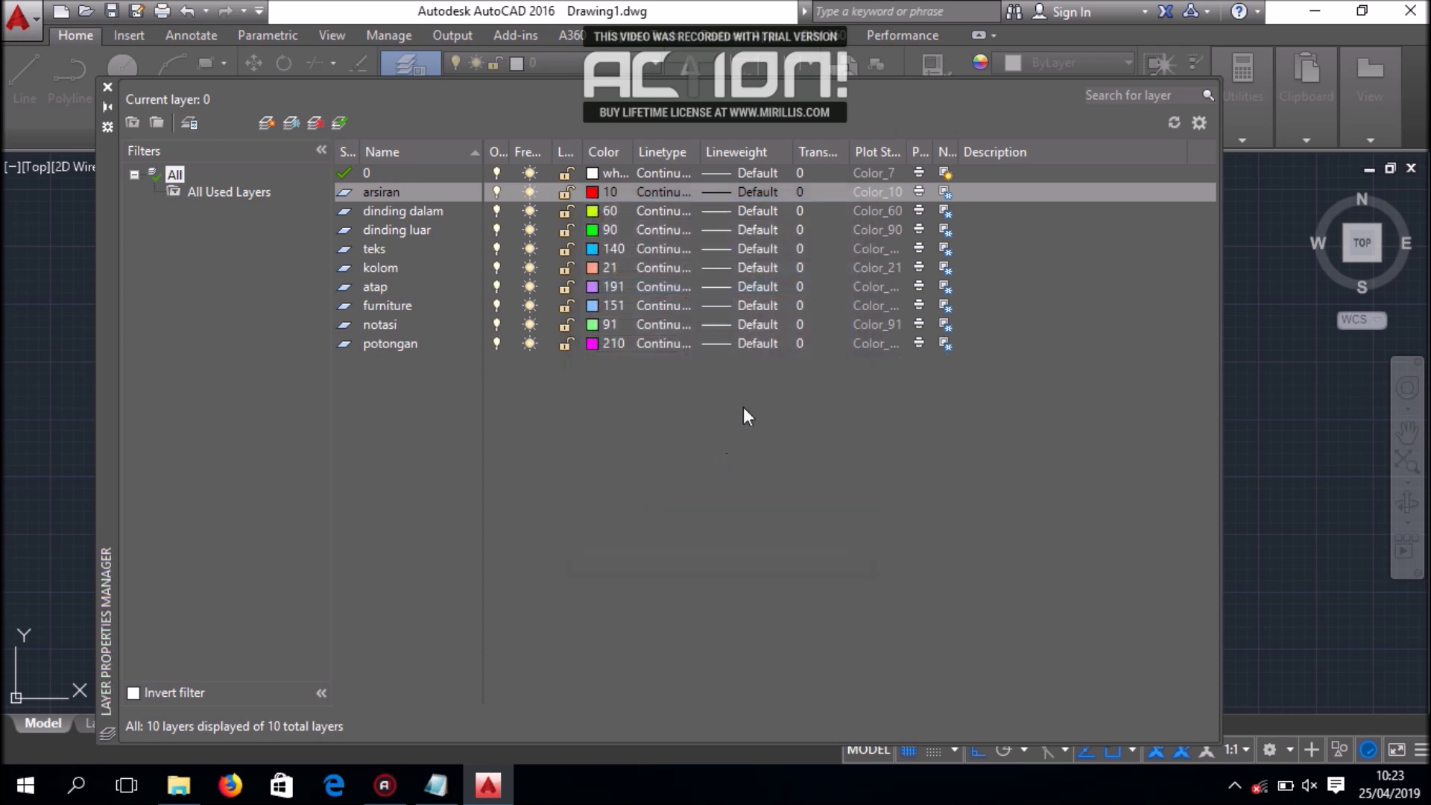
Set the lineweight of both the dinding dalam and dinding luar layers to 0.09 mm
click(760, 213)
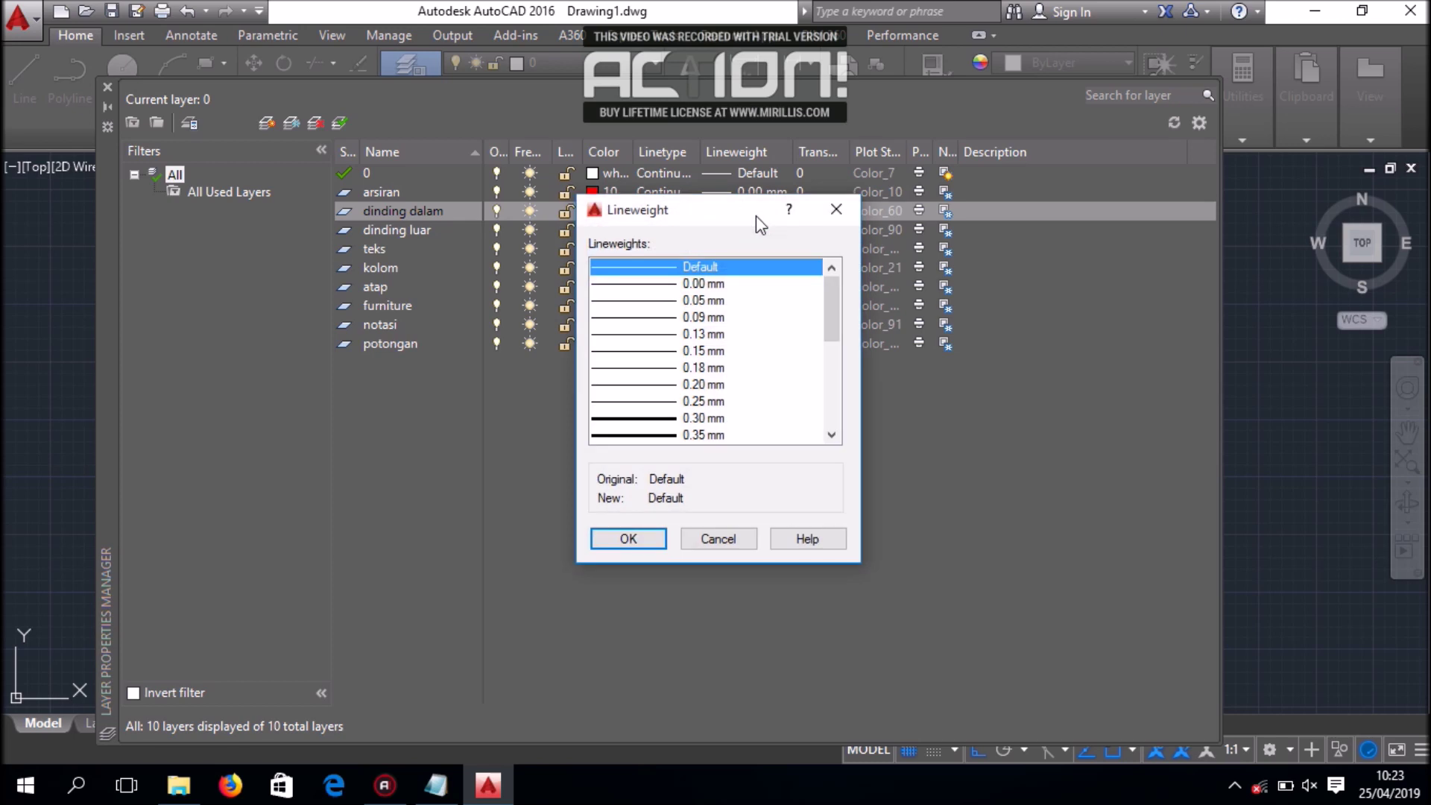
click(704, 317)
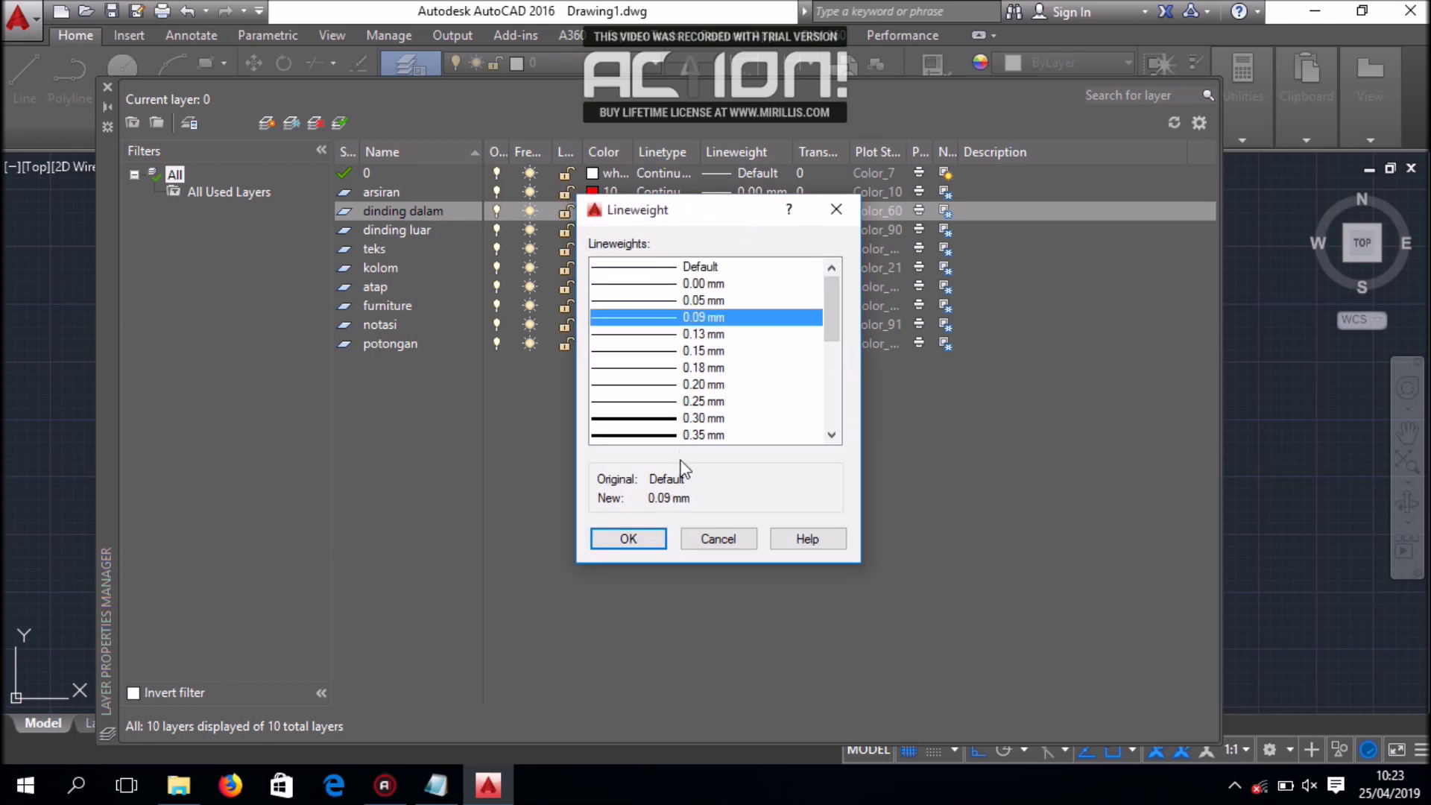
click(628, 538)
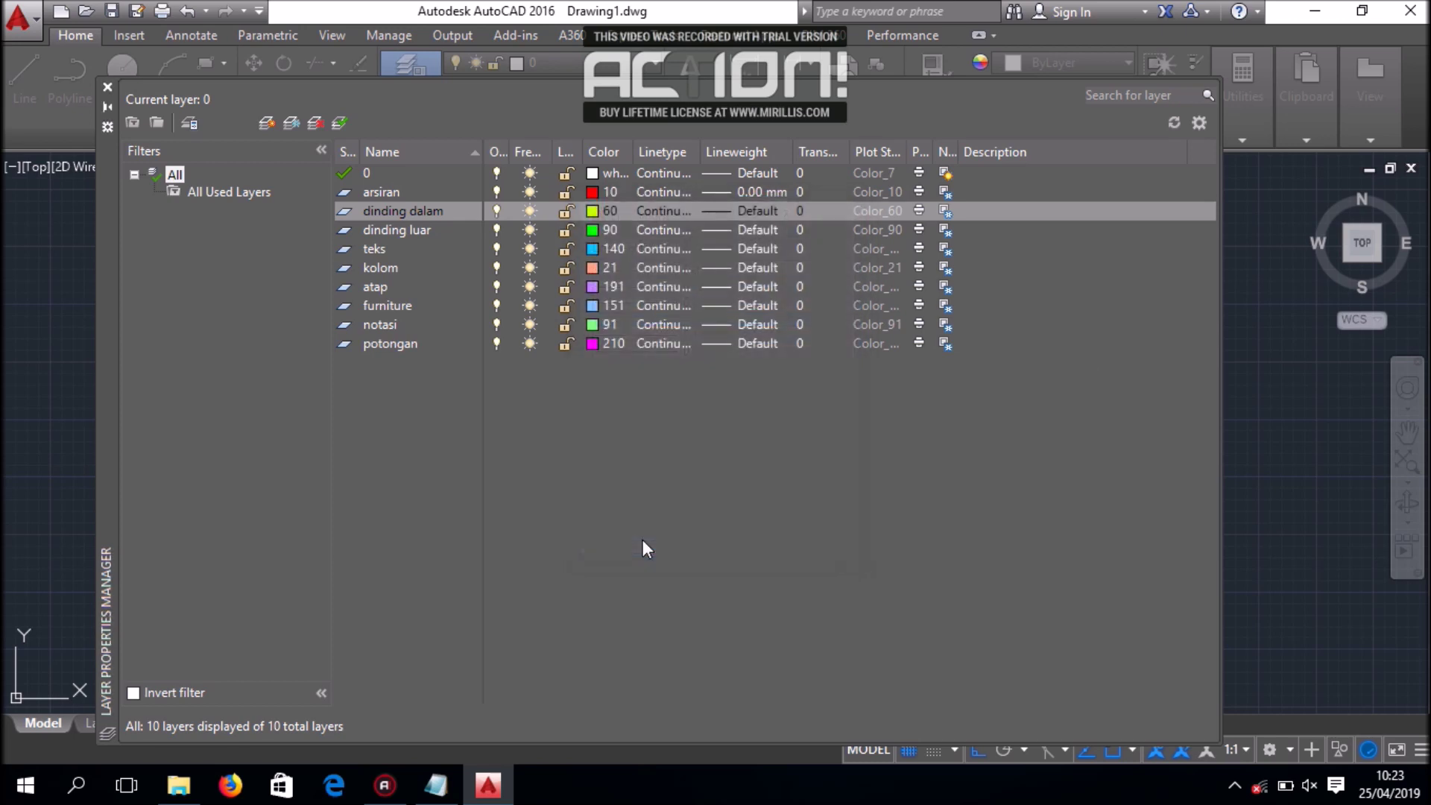
click(763, 228)
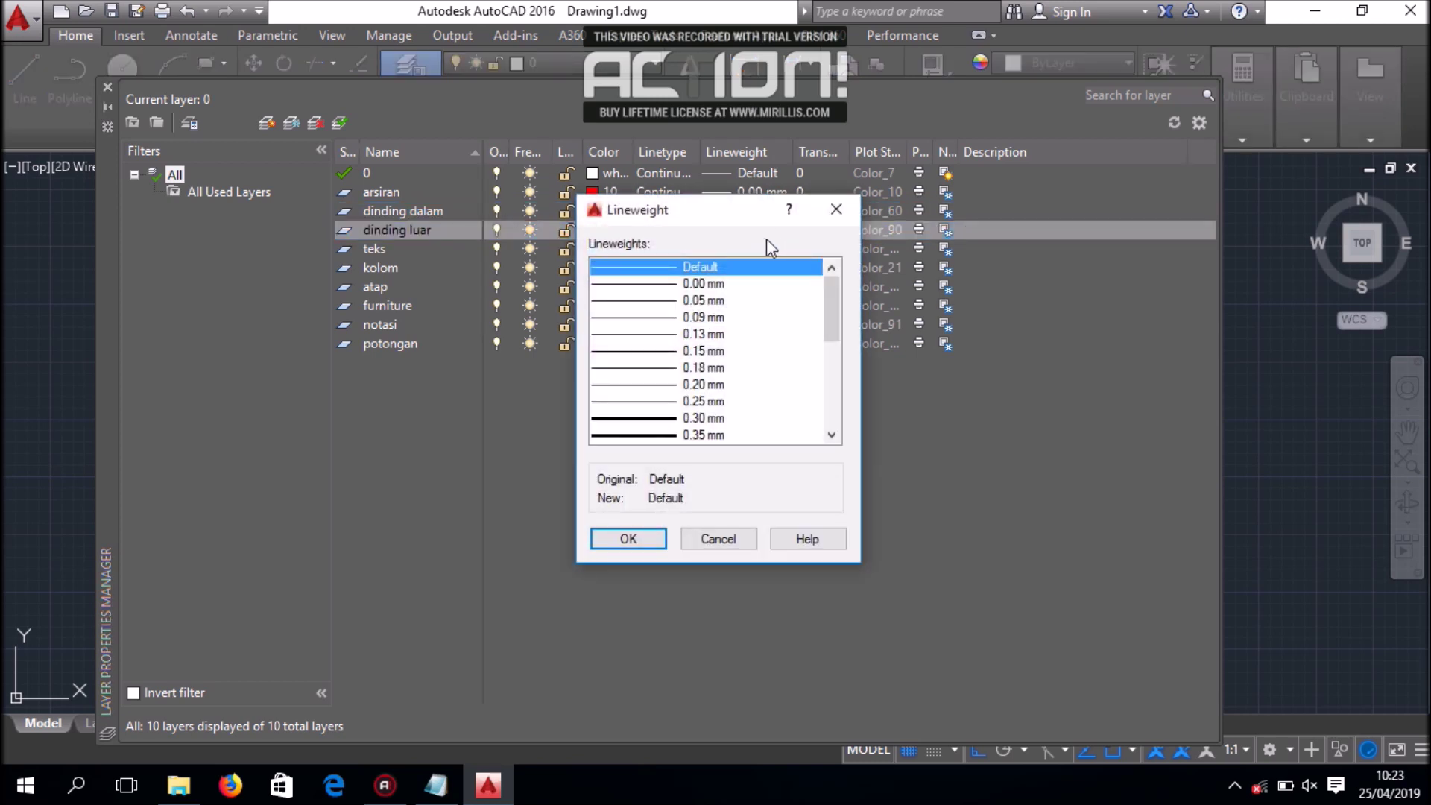
click(734, 319)
click(626, 539)
Set the teks layer's lineweight to 0.09 mm
click(762, 249)
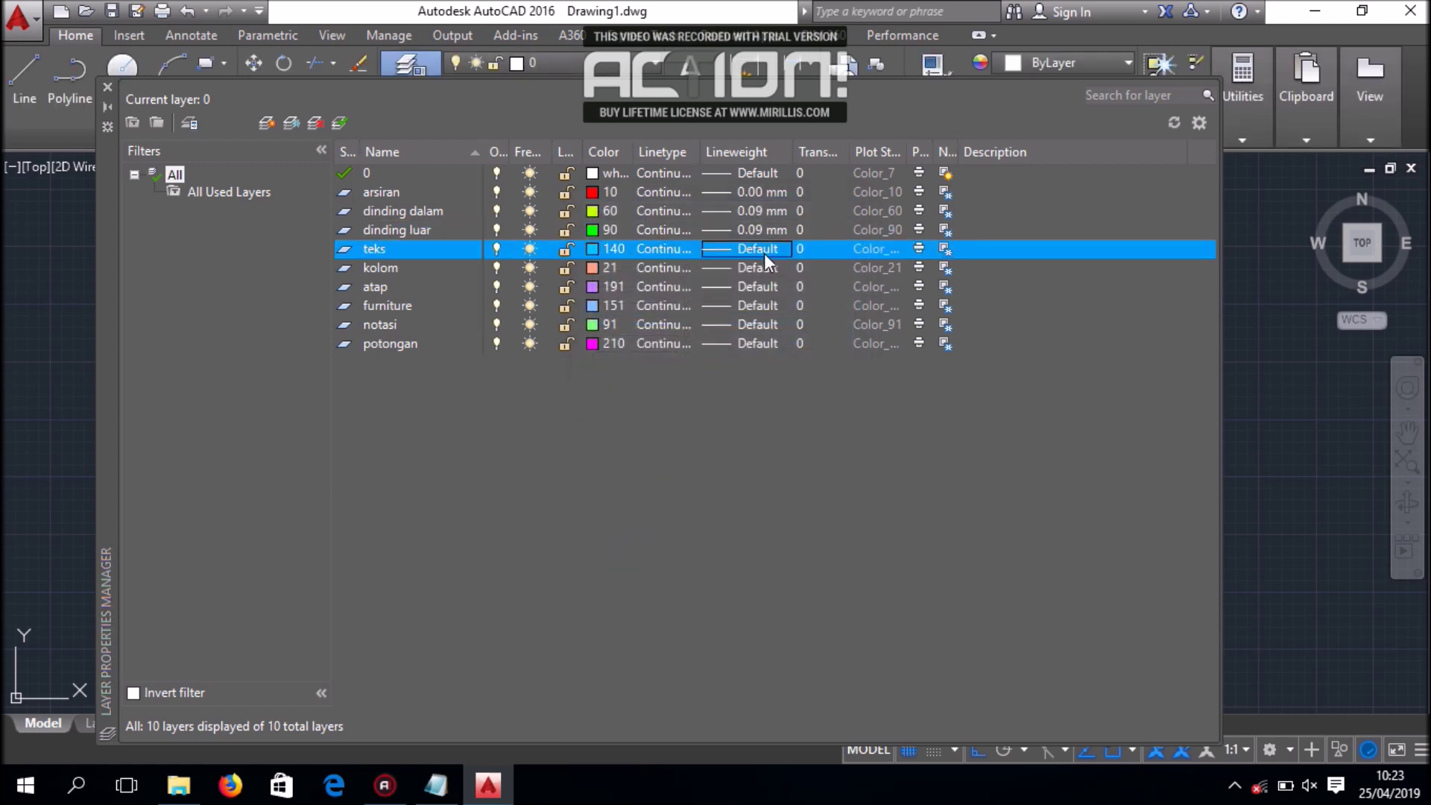
click(763, 253)
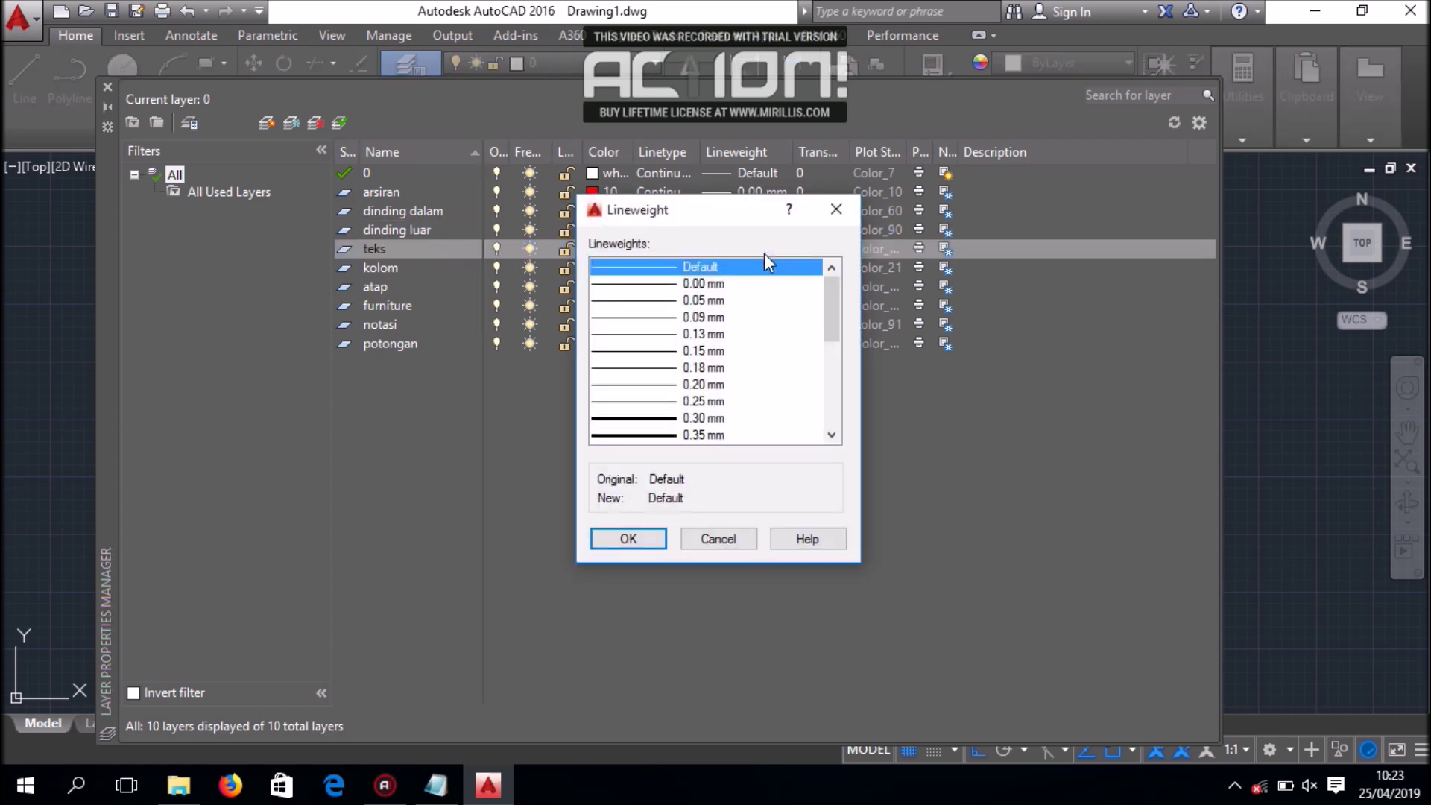
key(Down)
key(Down)
key(Down)
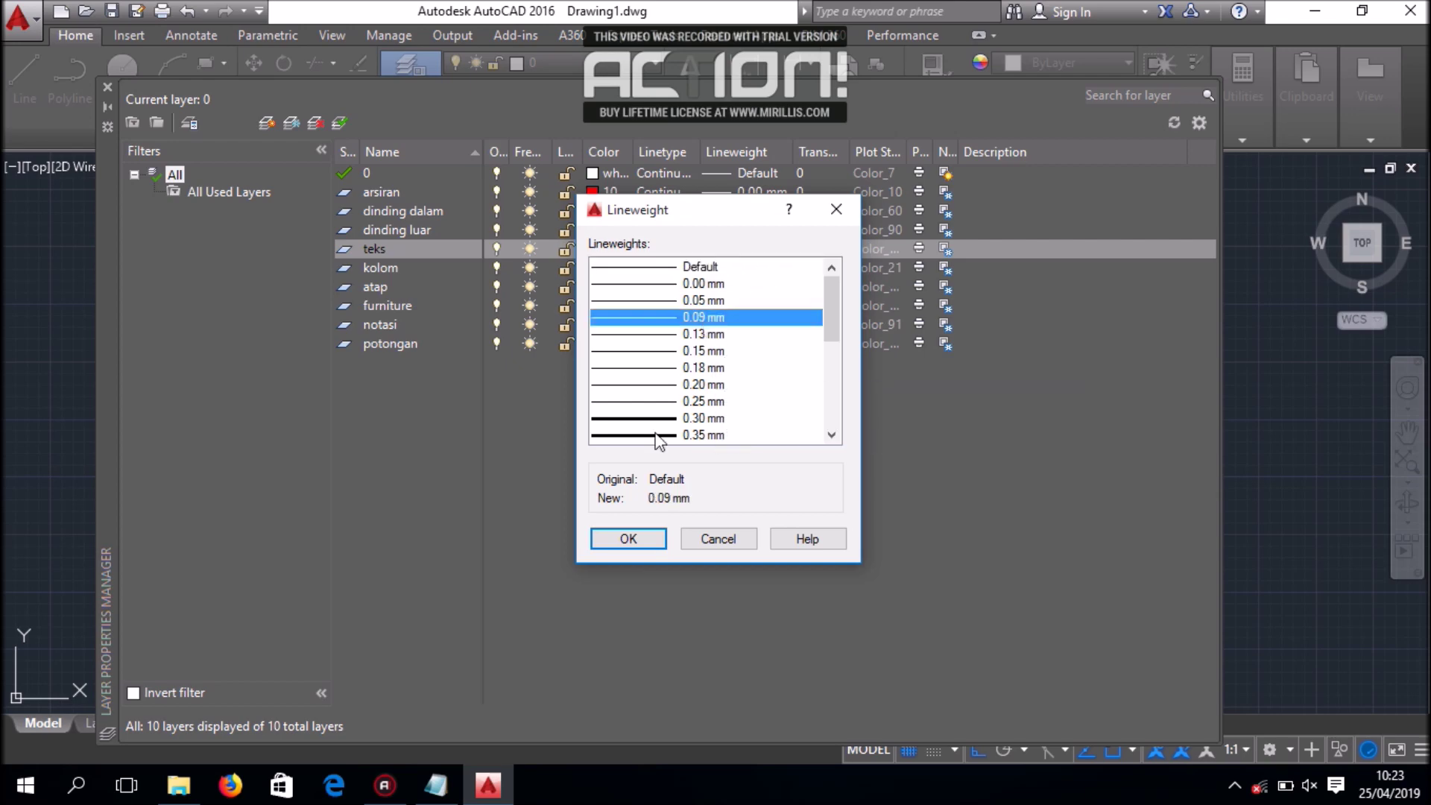
click(645, 534)
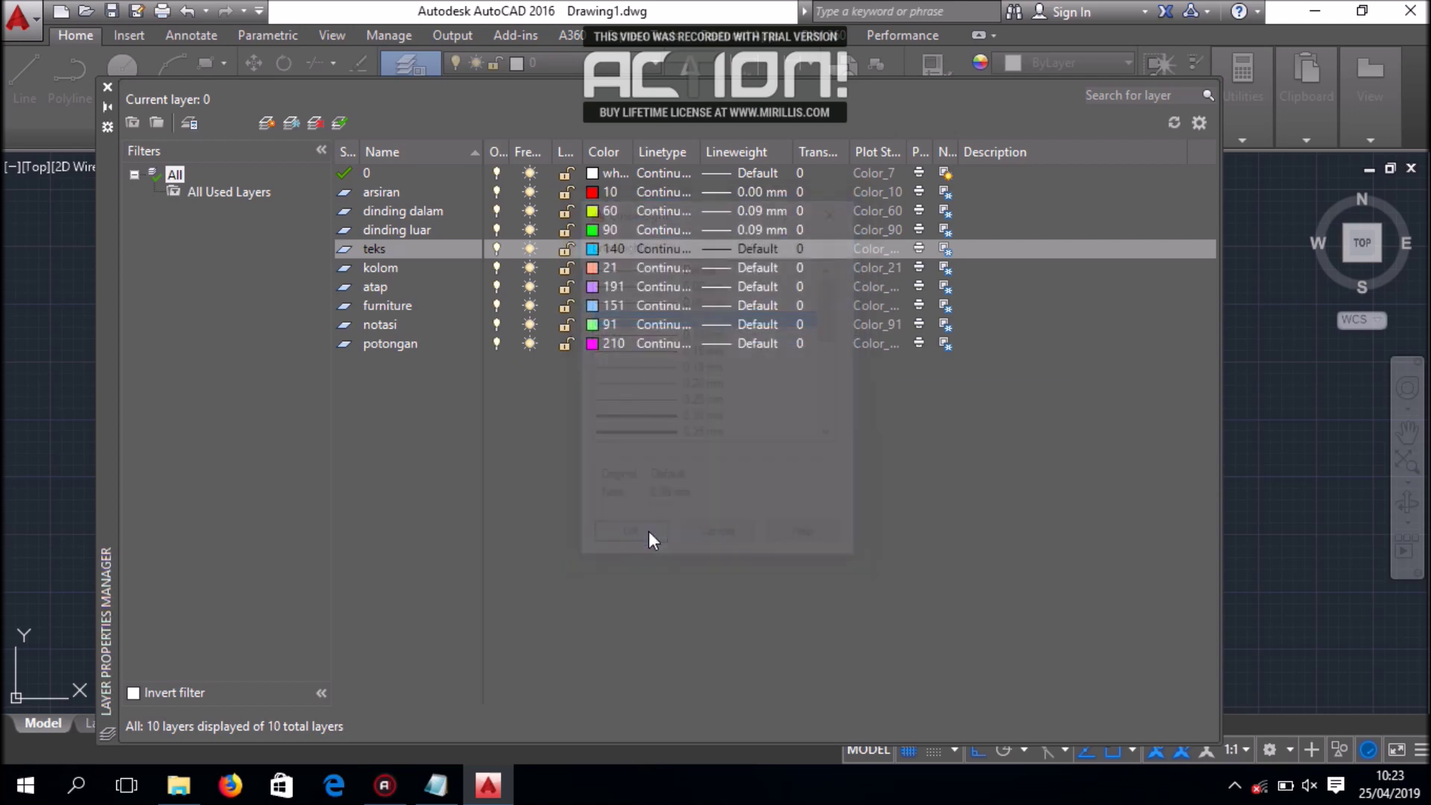
Set the kolom layer's lineweight to 0.15 mm and the atap layer's lineweight to 0.20 mm
click(755, 262)
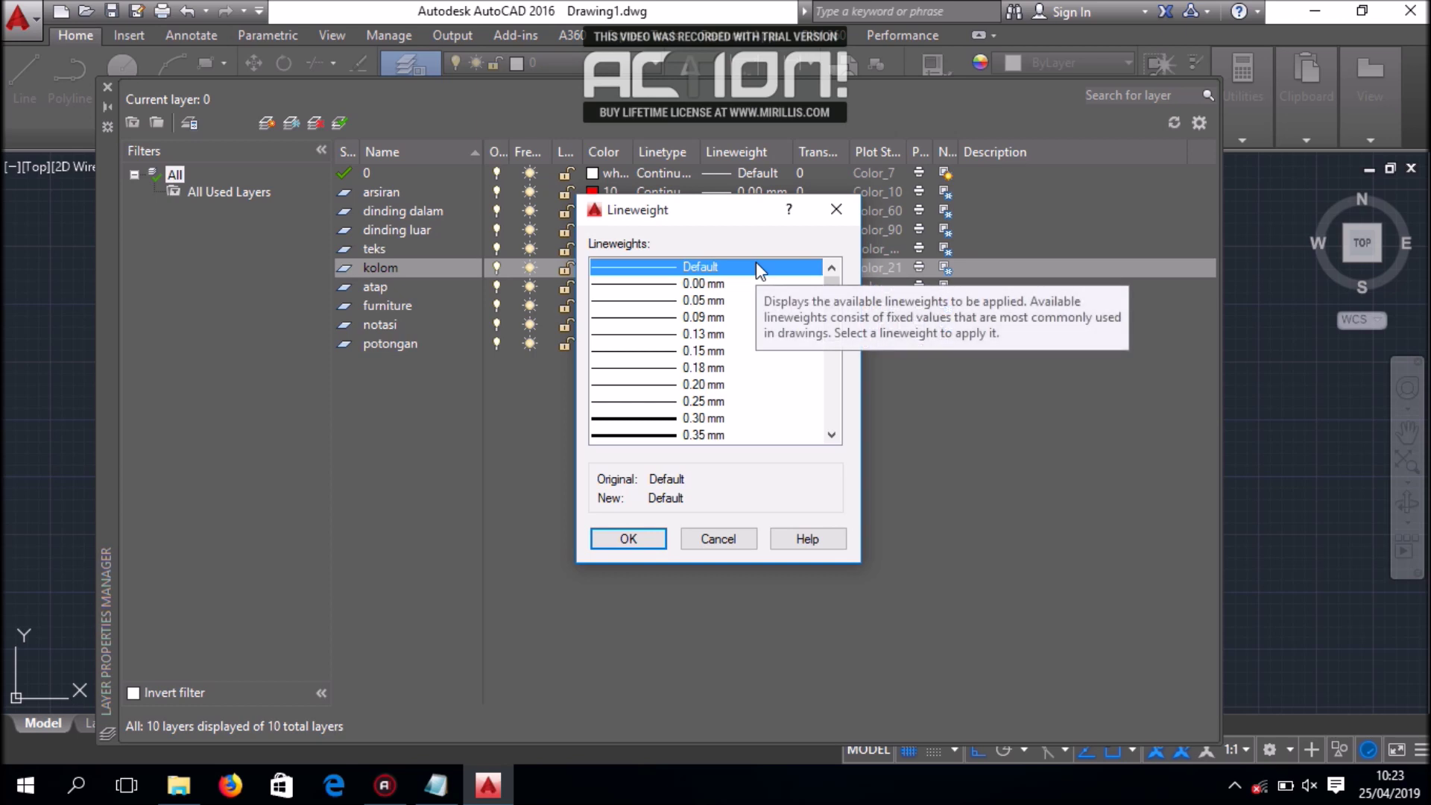
click(710, 350)
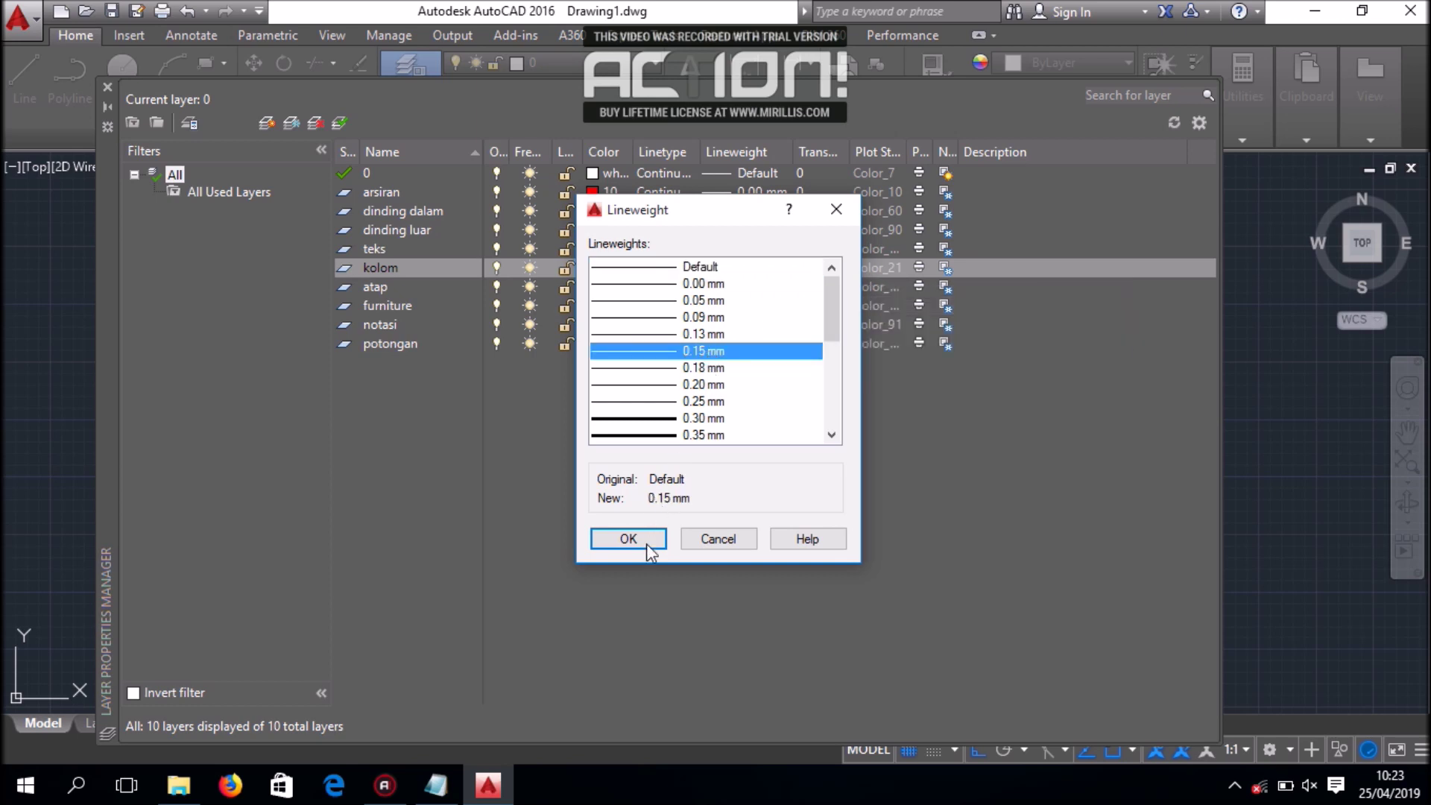
click(650, 542)
click(760, 287)
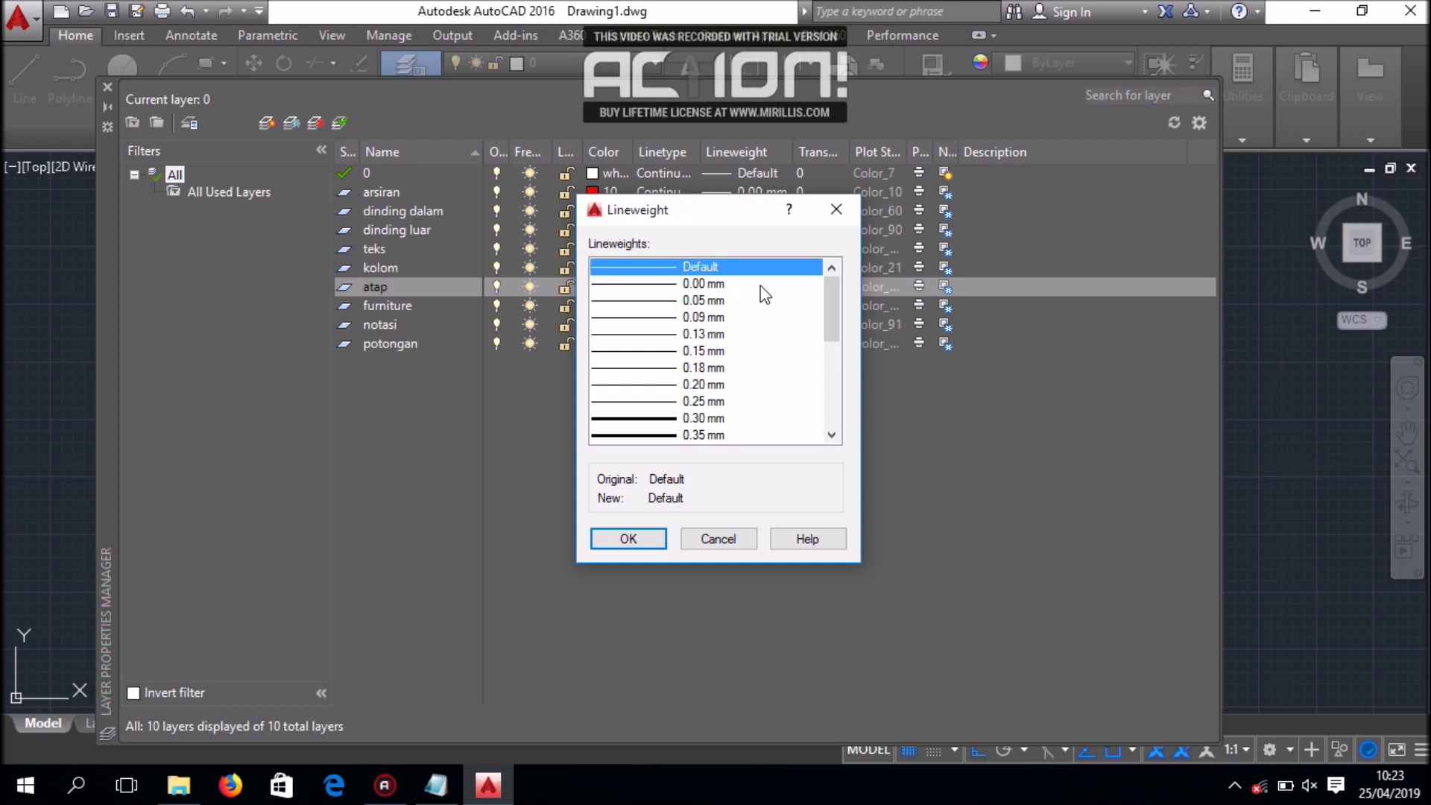
click(708, 384)
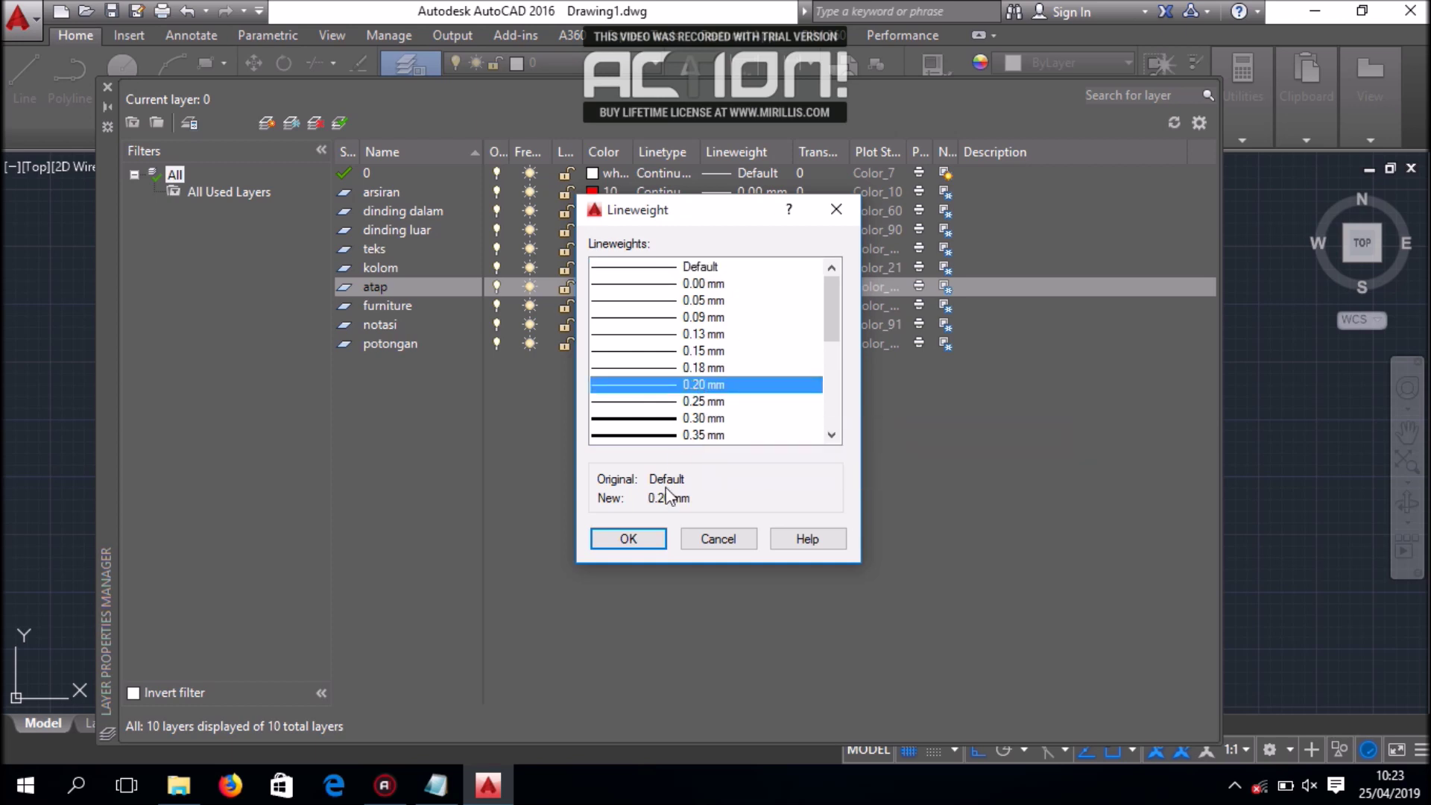
click(649, 535)
Set the furniture layer's lineweight to 0.05 mm and the notasi layer's lineweight to 0.09 mm
click(777, 303)
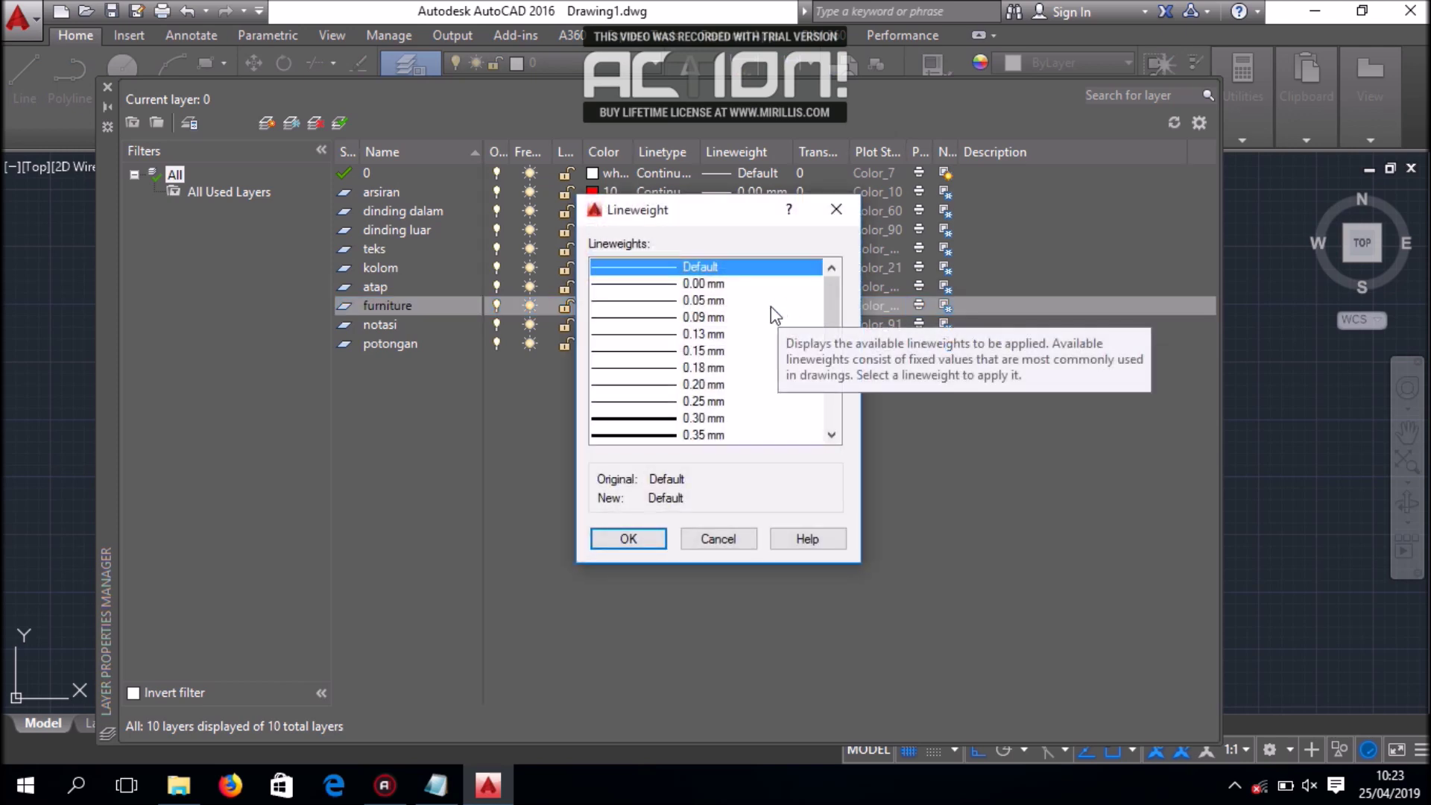
click(704, 305)
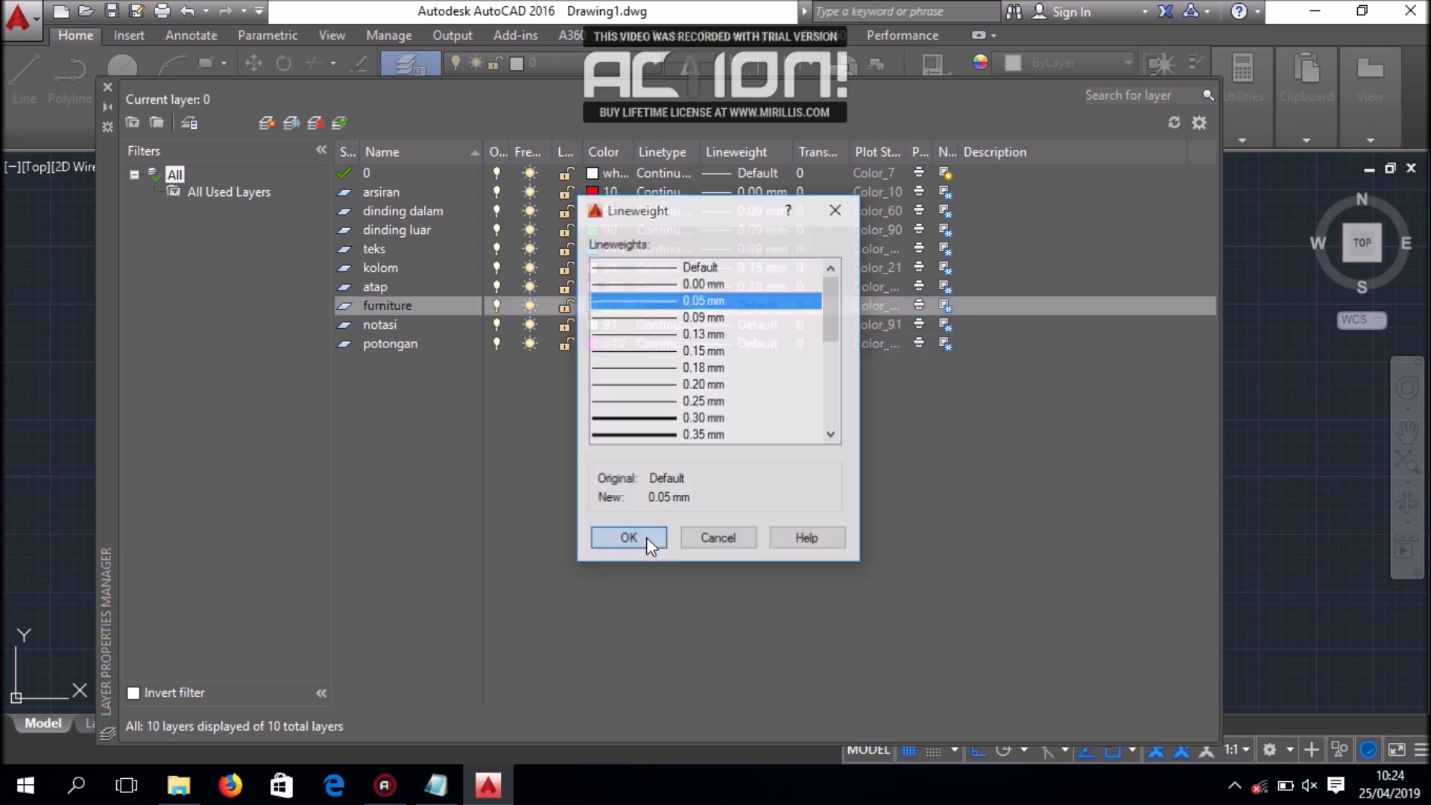
click(646, 538)
click(763, 325)
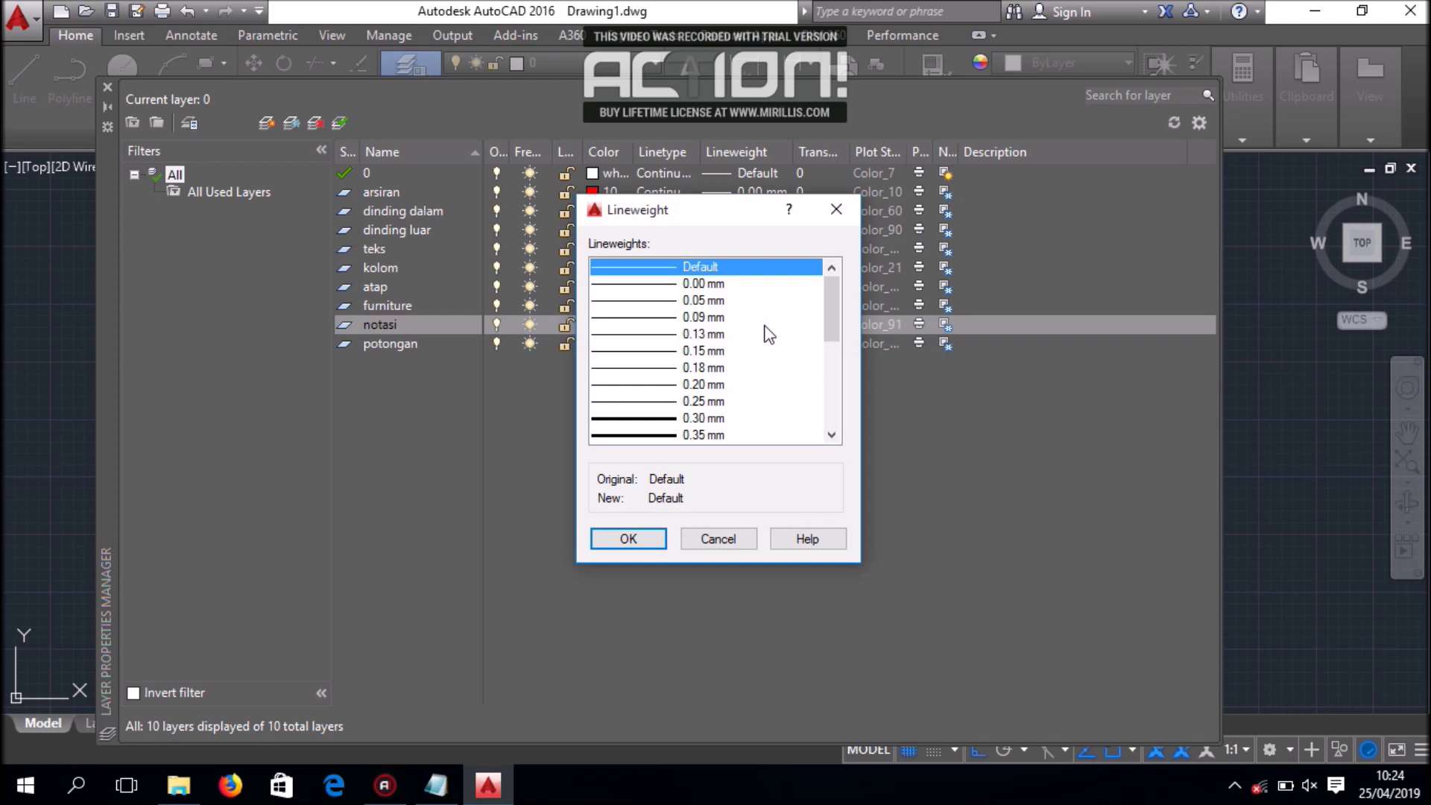
click(708, 319)
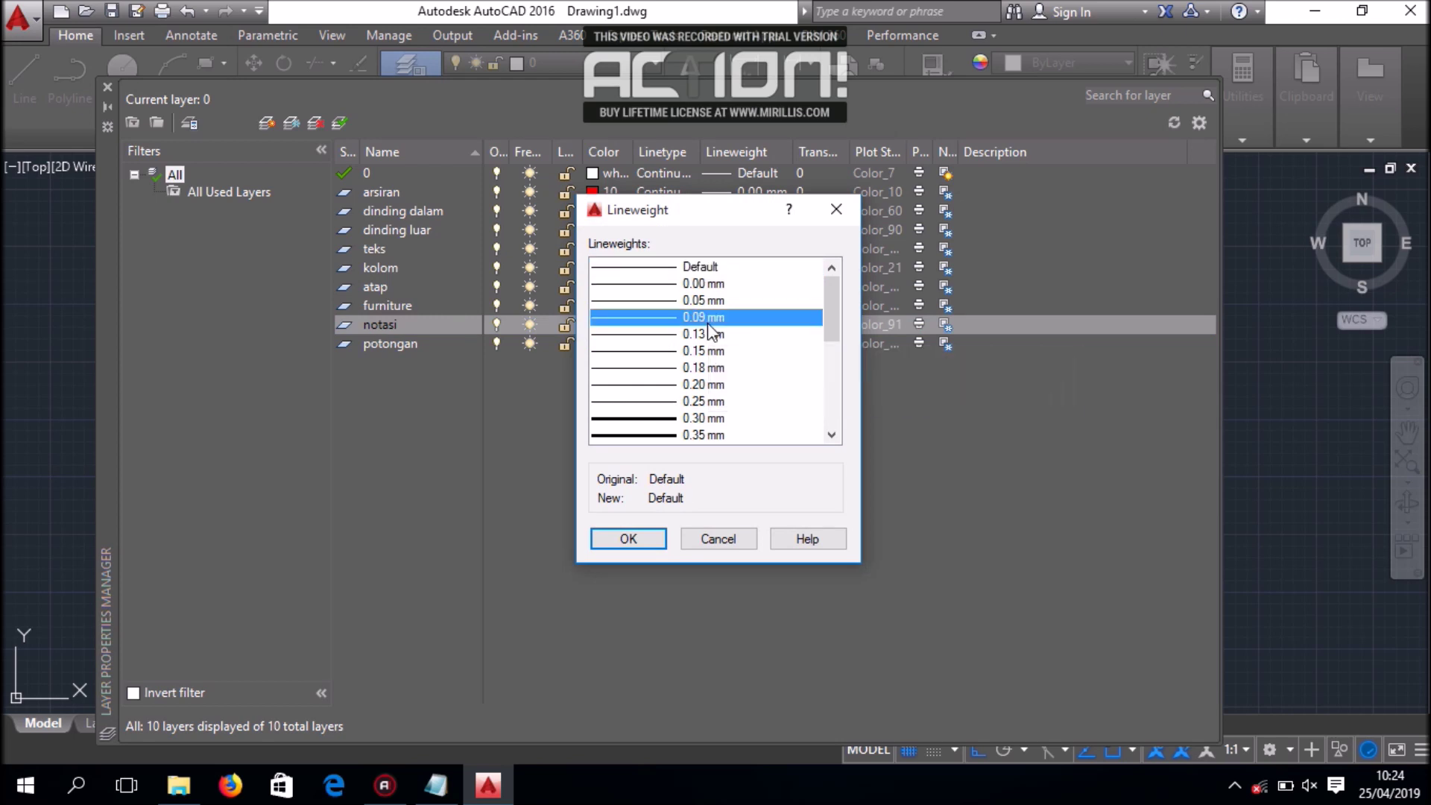
click(628, 538)
Set the potongan layer's lineweight to 0.30 mm
click(772, 343)
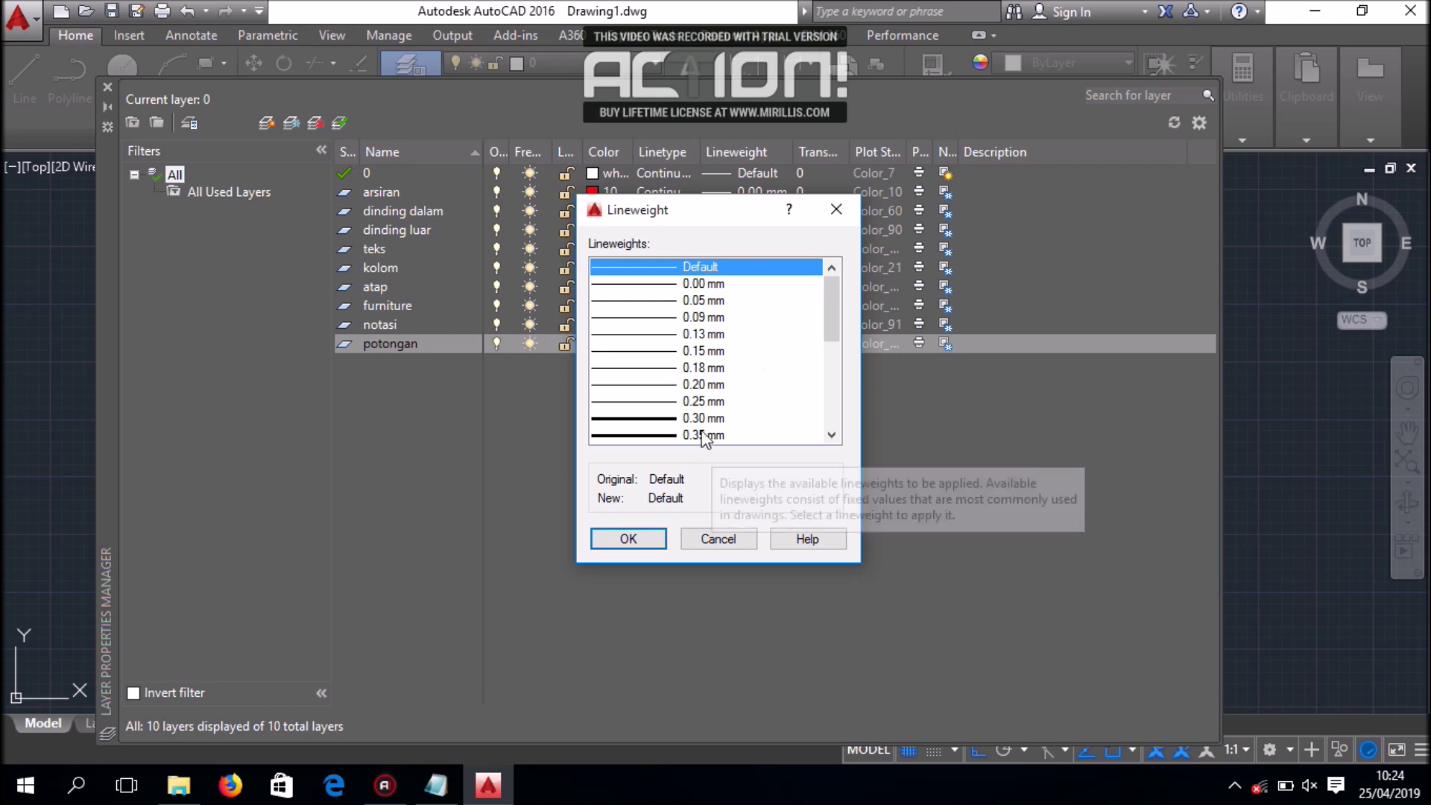
click(701, 420)
click(647, 539)
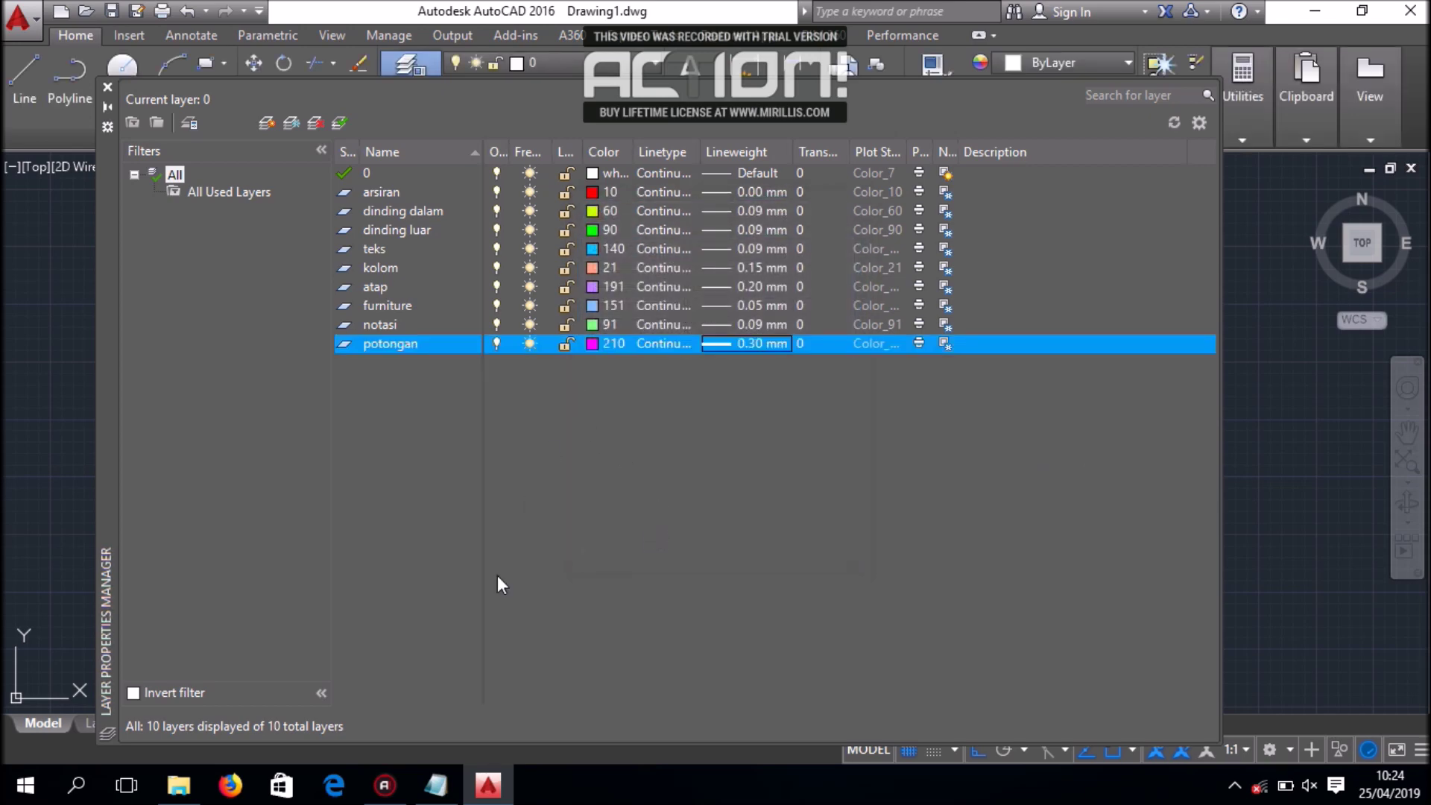
Switch to Notepad, highlight instruction 7, and add below it "8. saya ketinggalan kita juga harus menentukan garis pada layer tersebut"
click(422, 798)
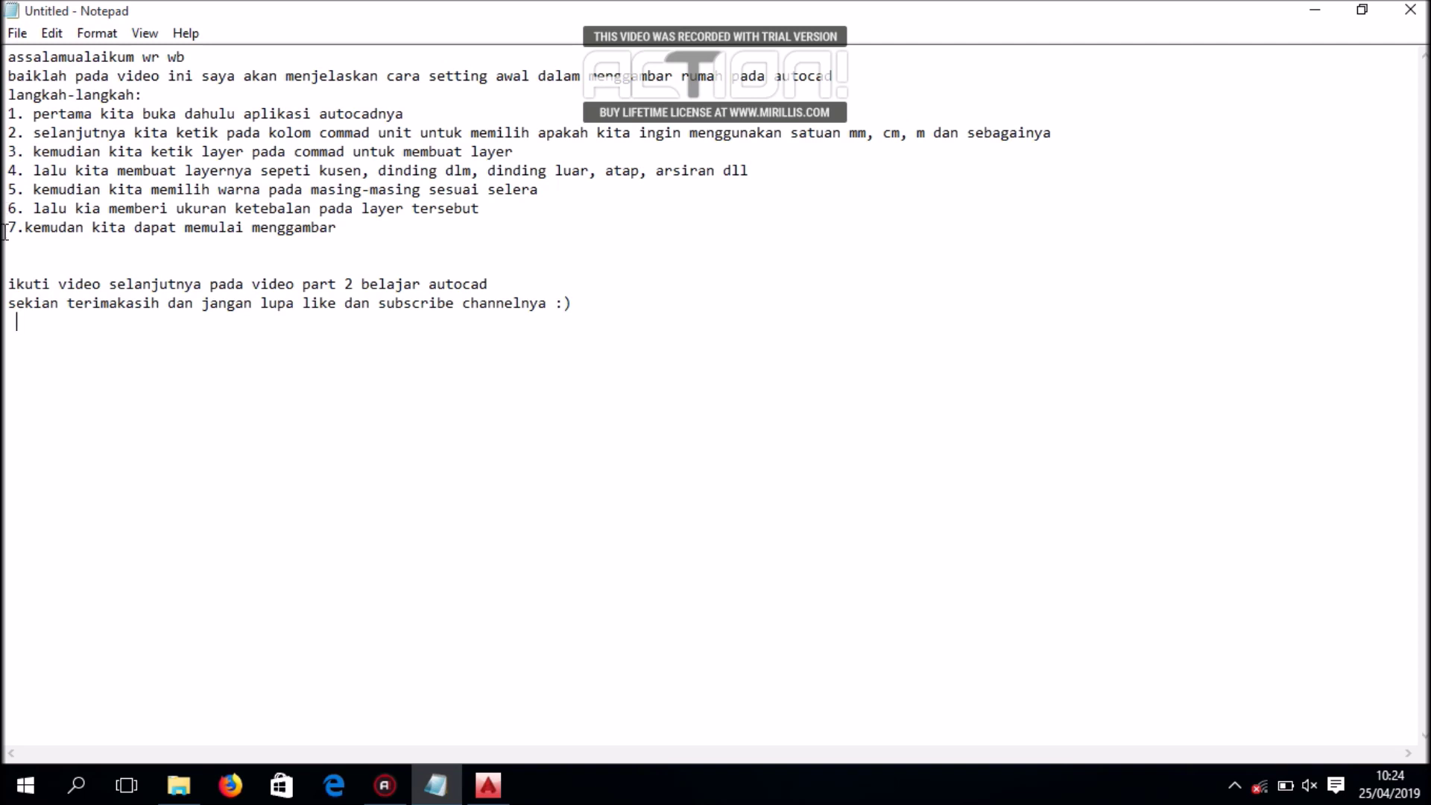
drag(10, 227, 337, 231)
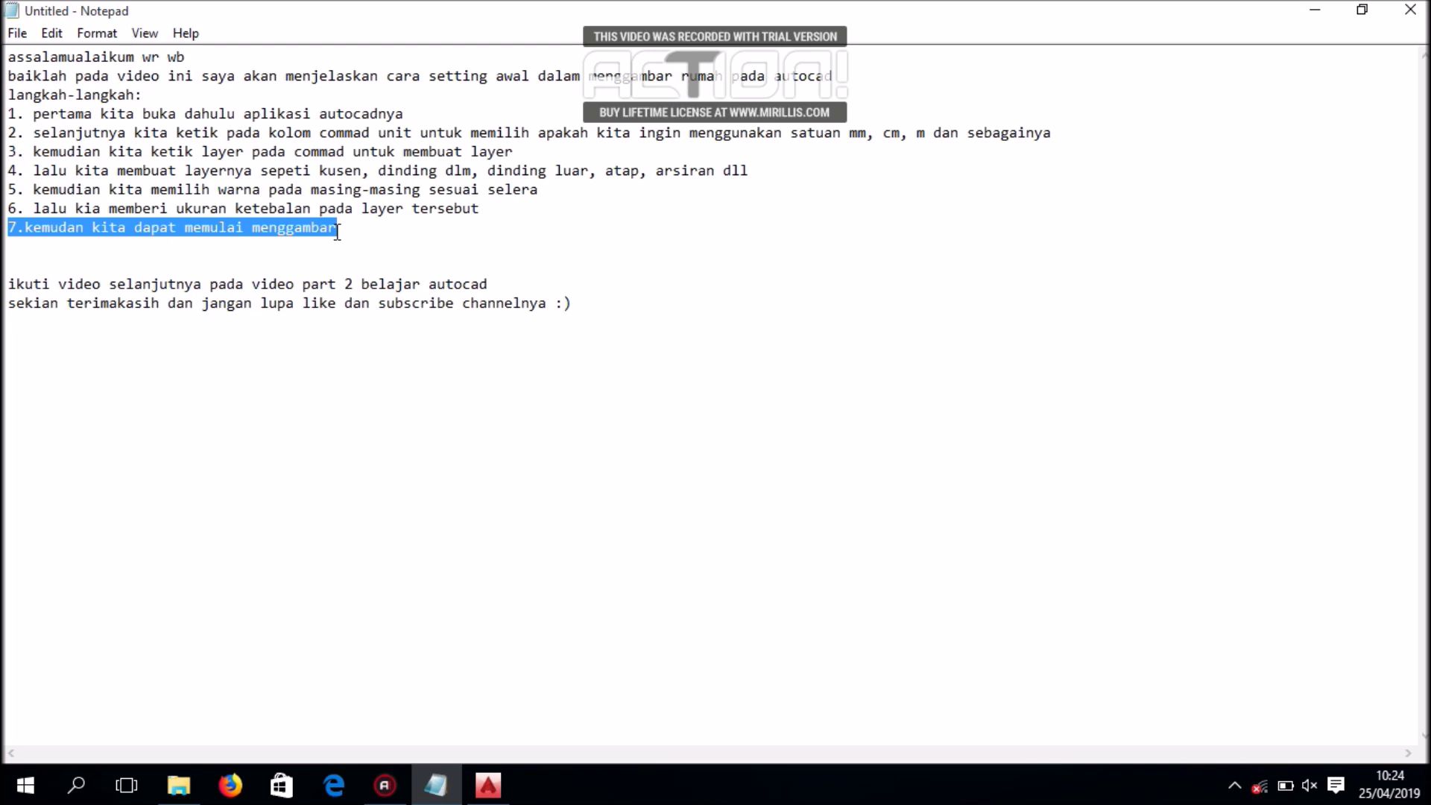
click(354, 238)
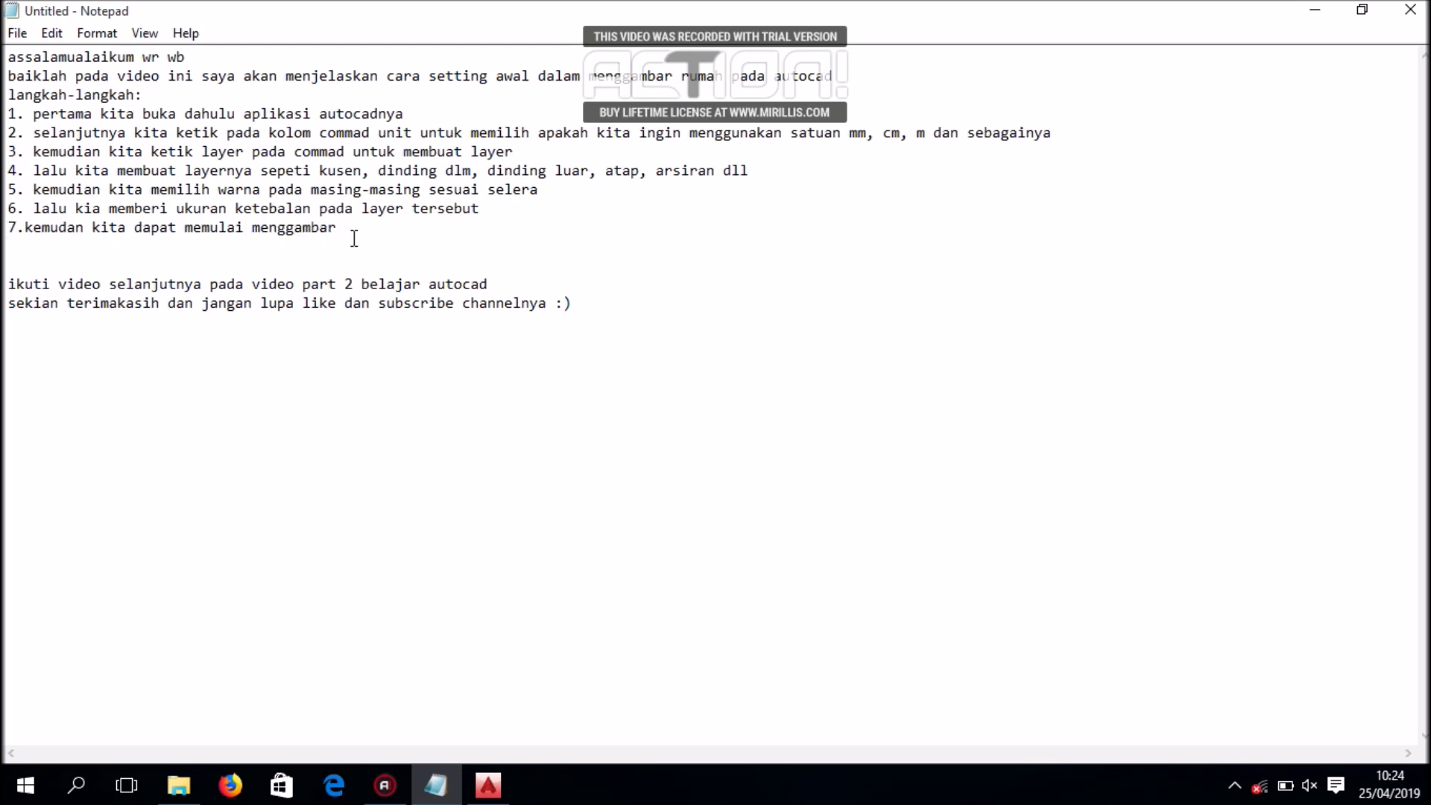
text(8.)
text(saya ketinggalan)
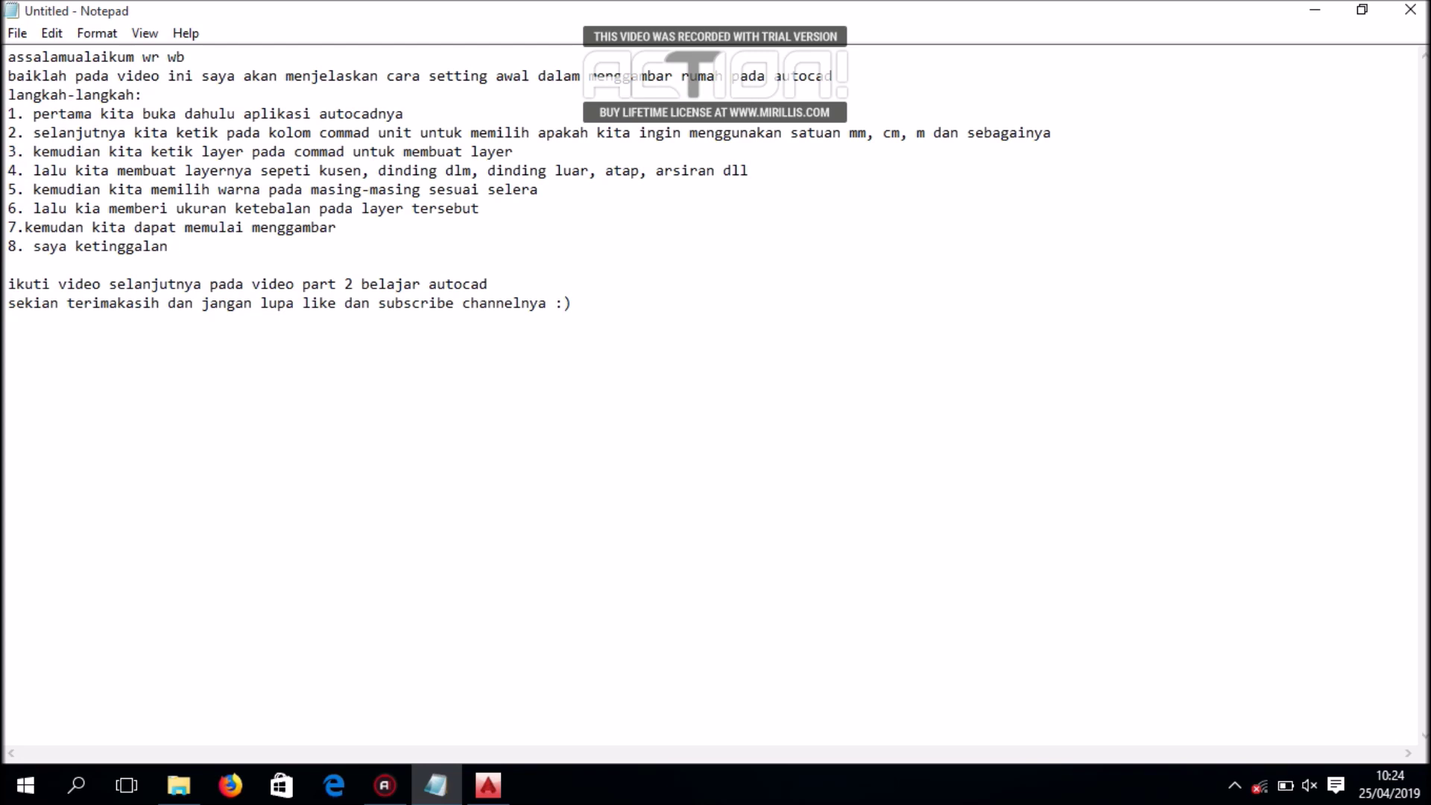
text( kita juga harus)
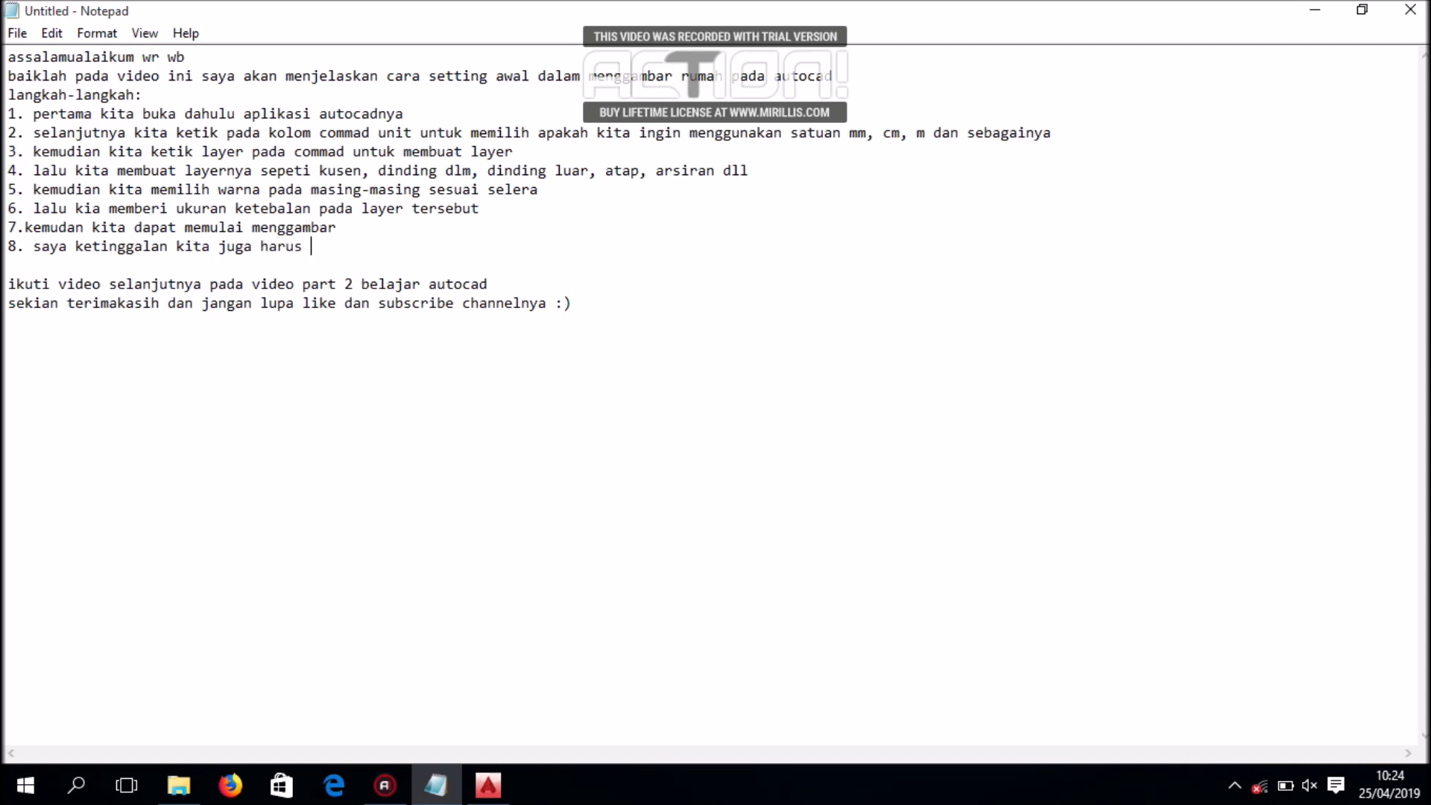
text( menentukan gar)
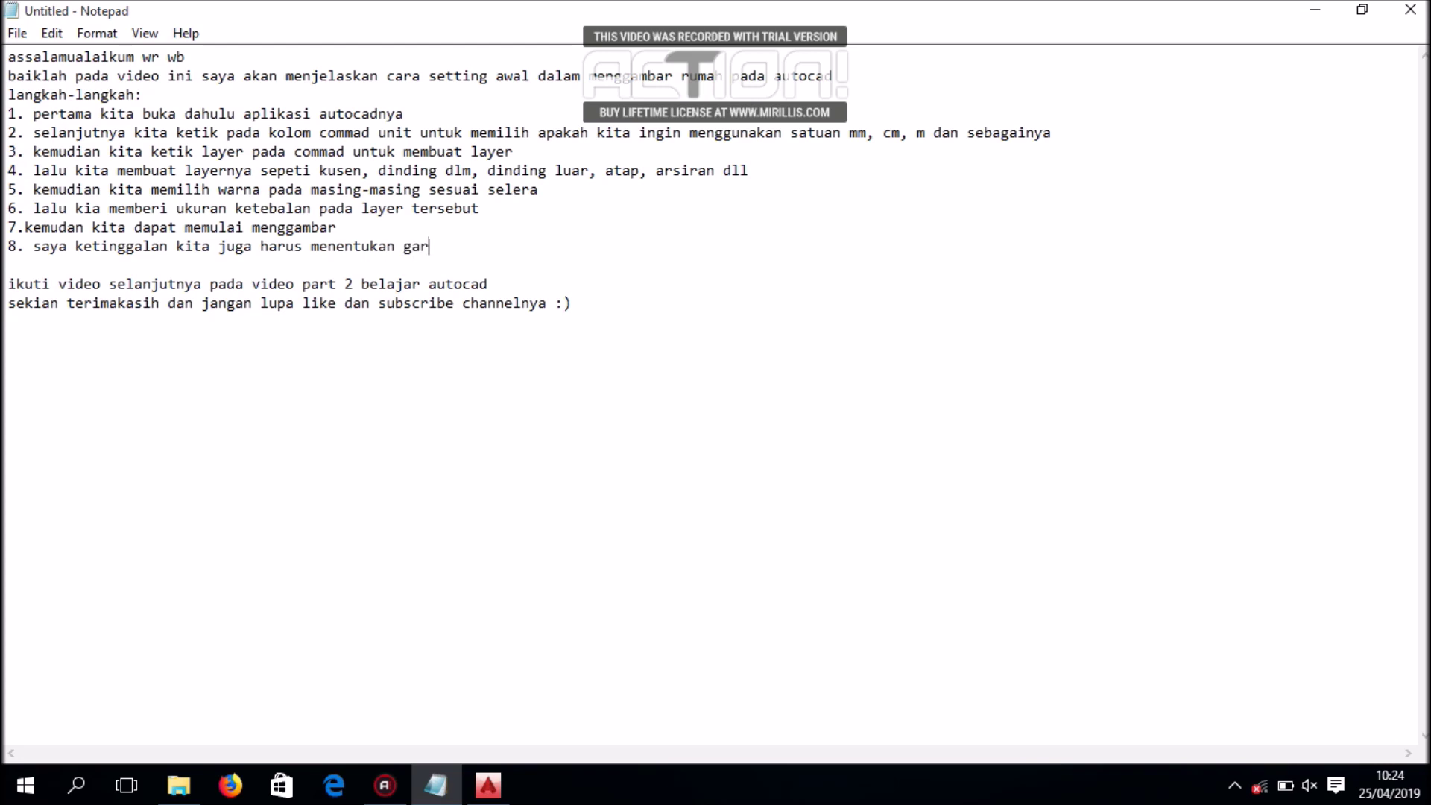
text(is pada layer tersebut)
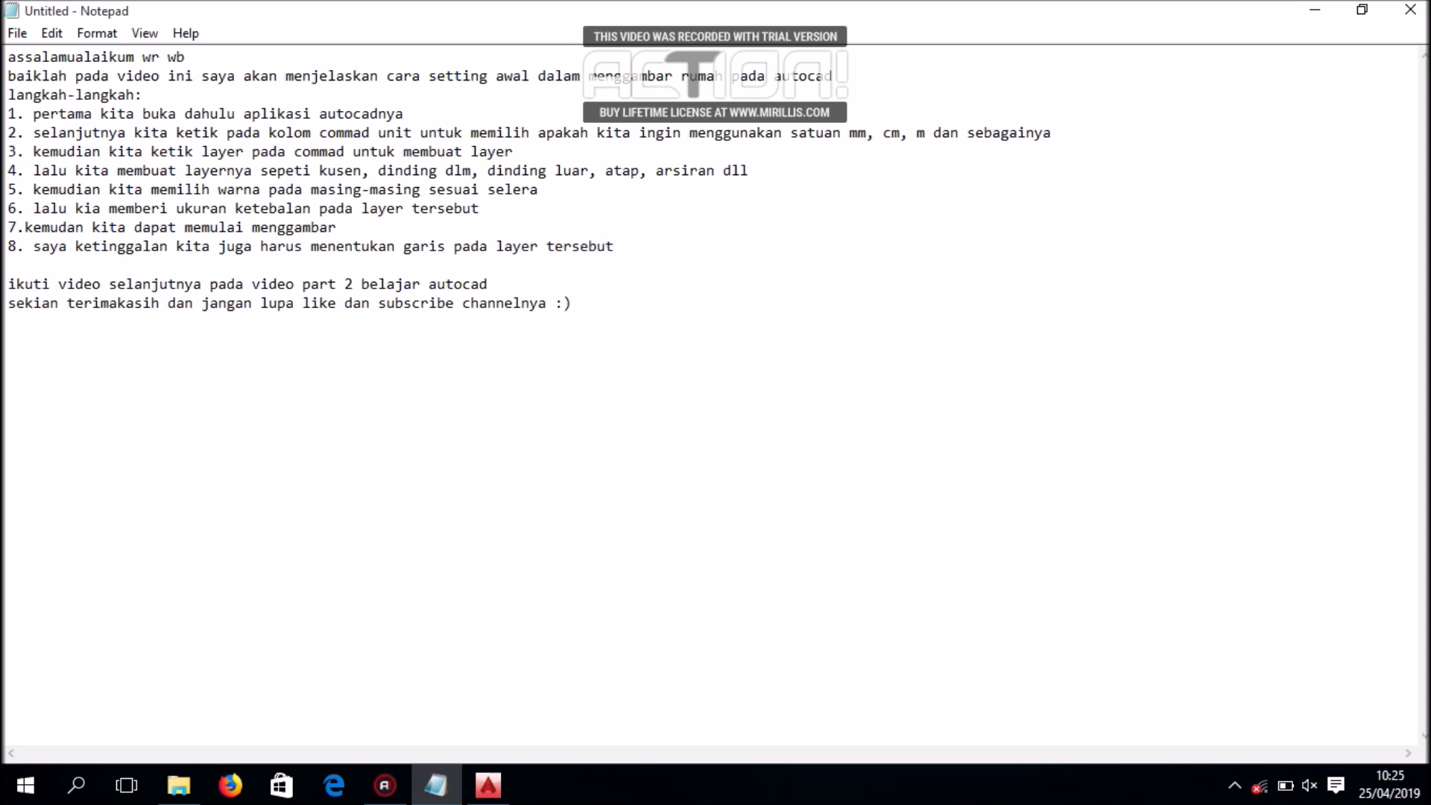
Switch to AutoCAD, load the DASHDOTX2 linetype and assign it to the potongan layer, closing the layer manager when done
click(488, 785)
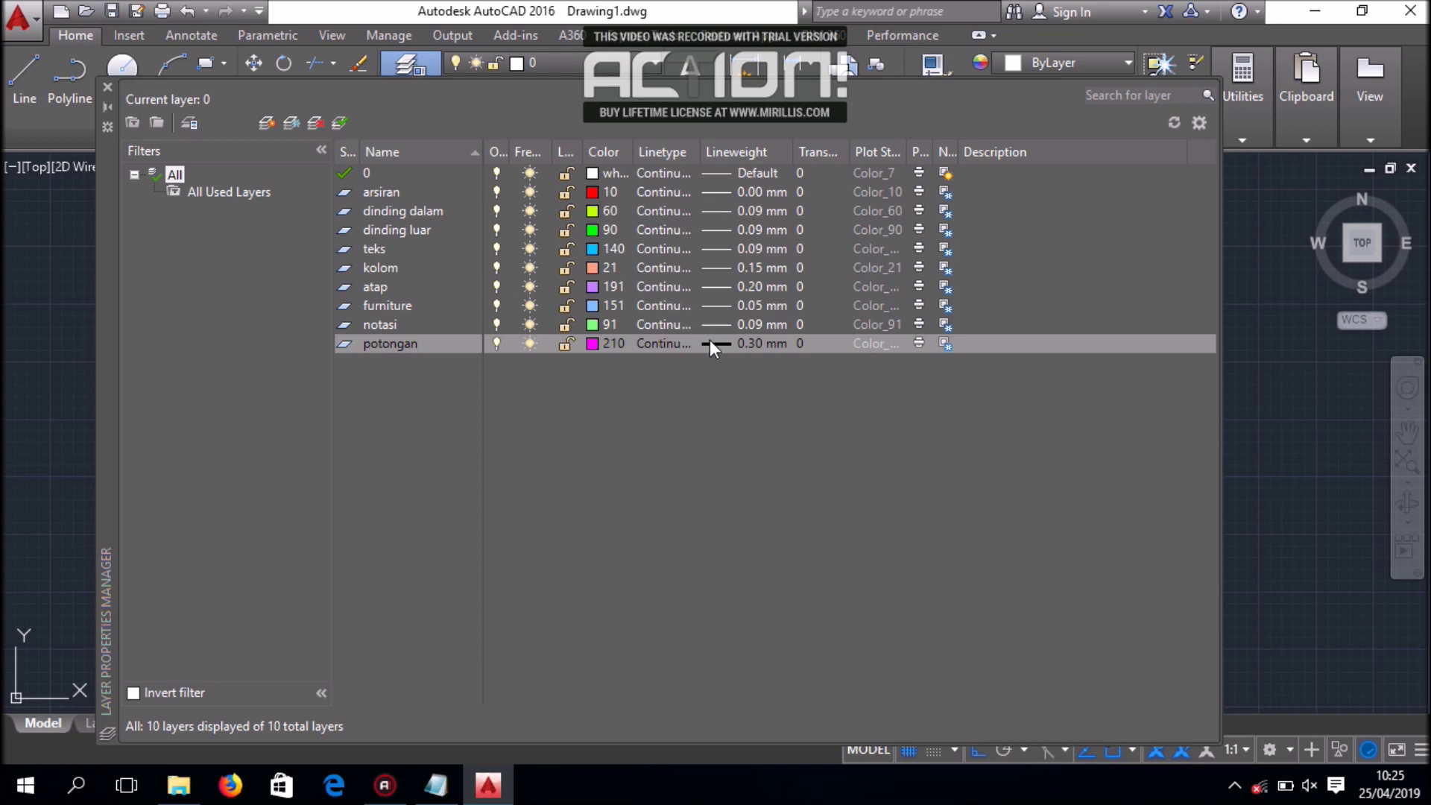
click(658, 346)
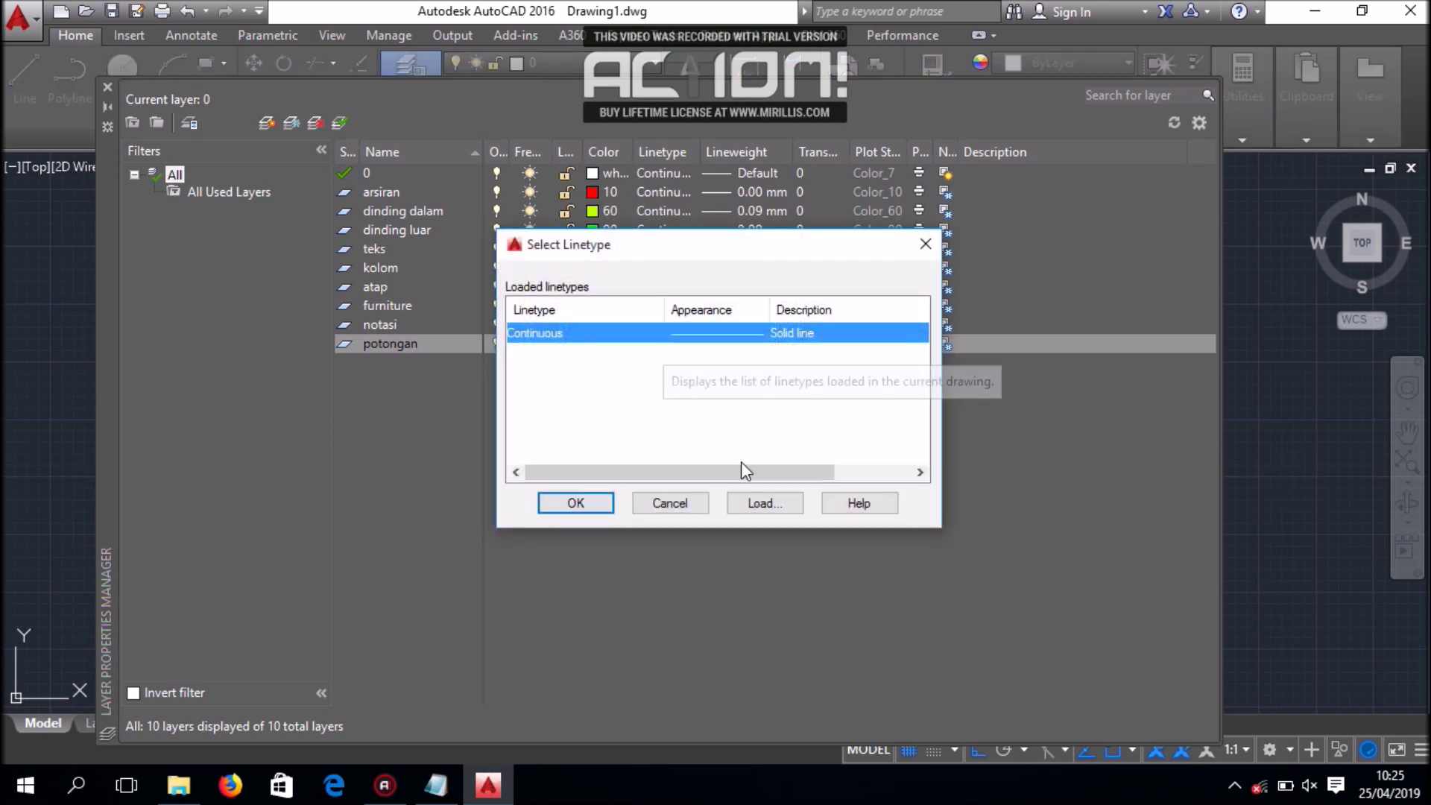
click(775, 503)
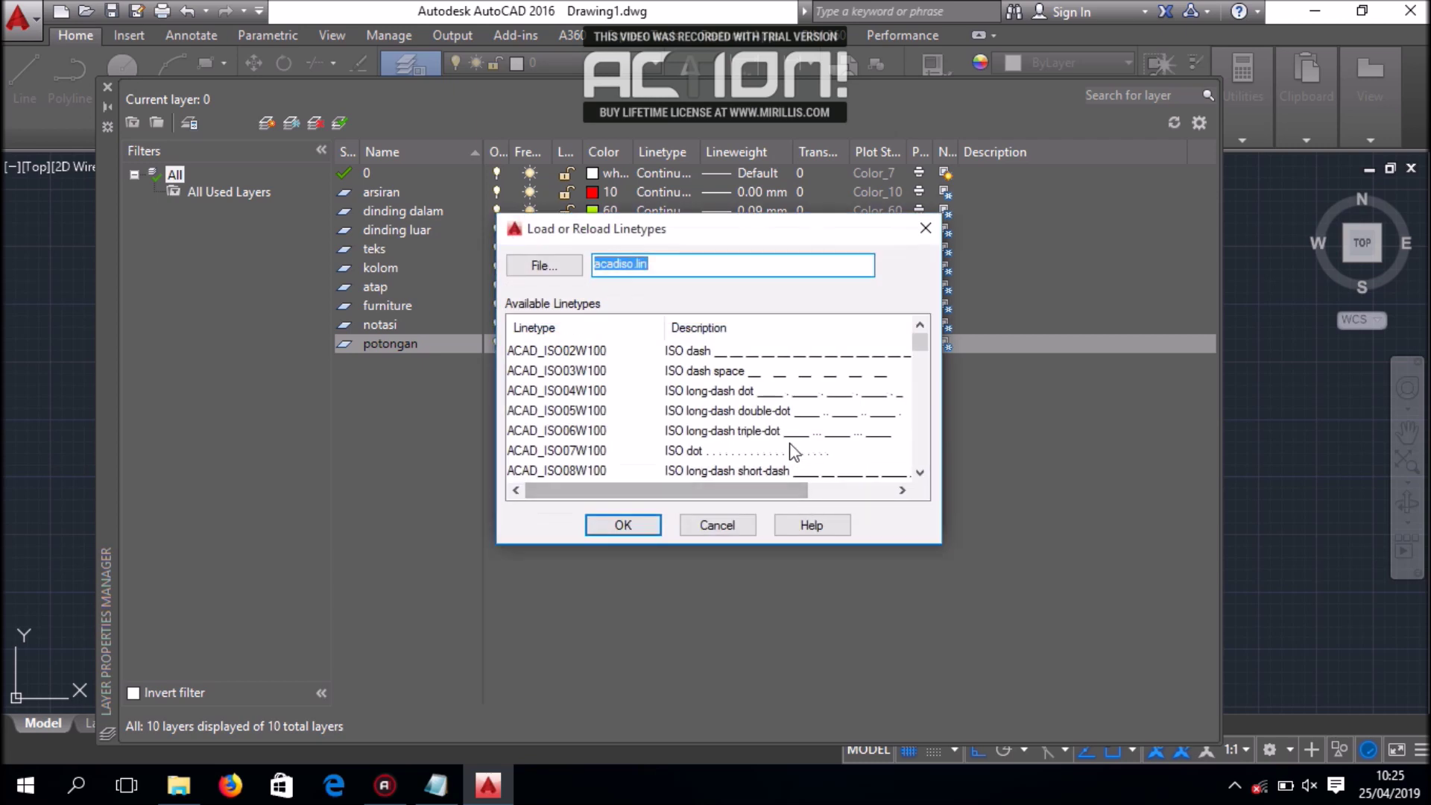
scroll(754, 445, down, 2)
scroll(755, 446, down, 1)
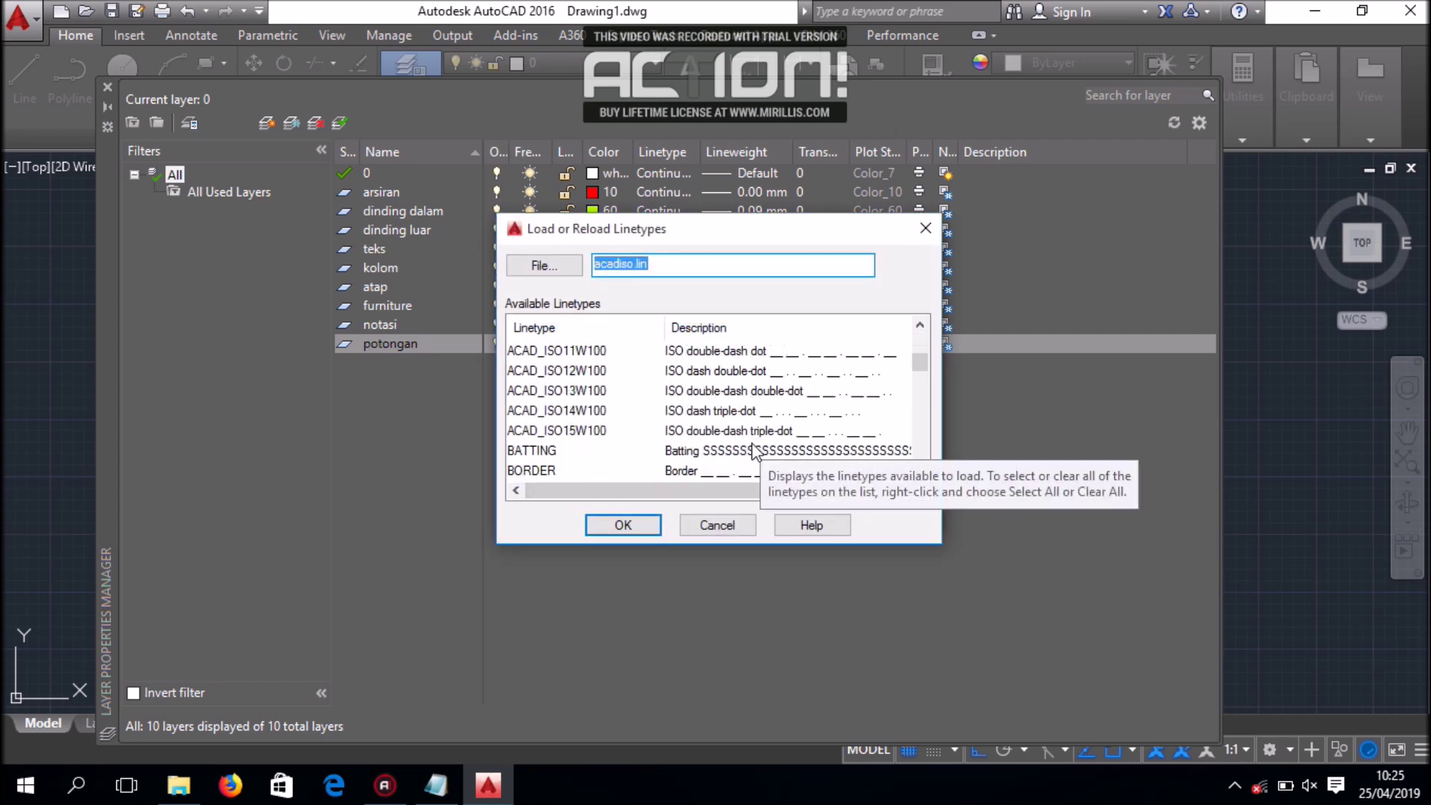
scroll(754, 447, down, 2)
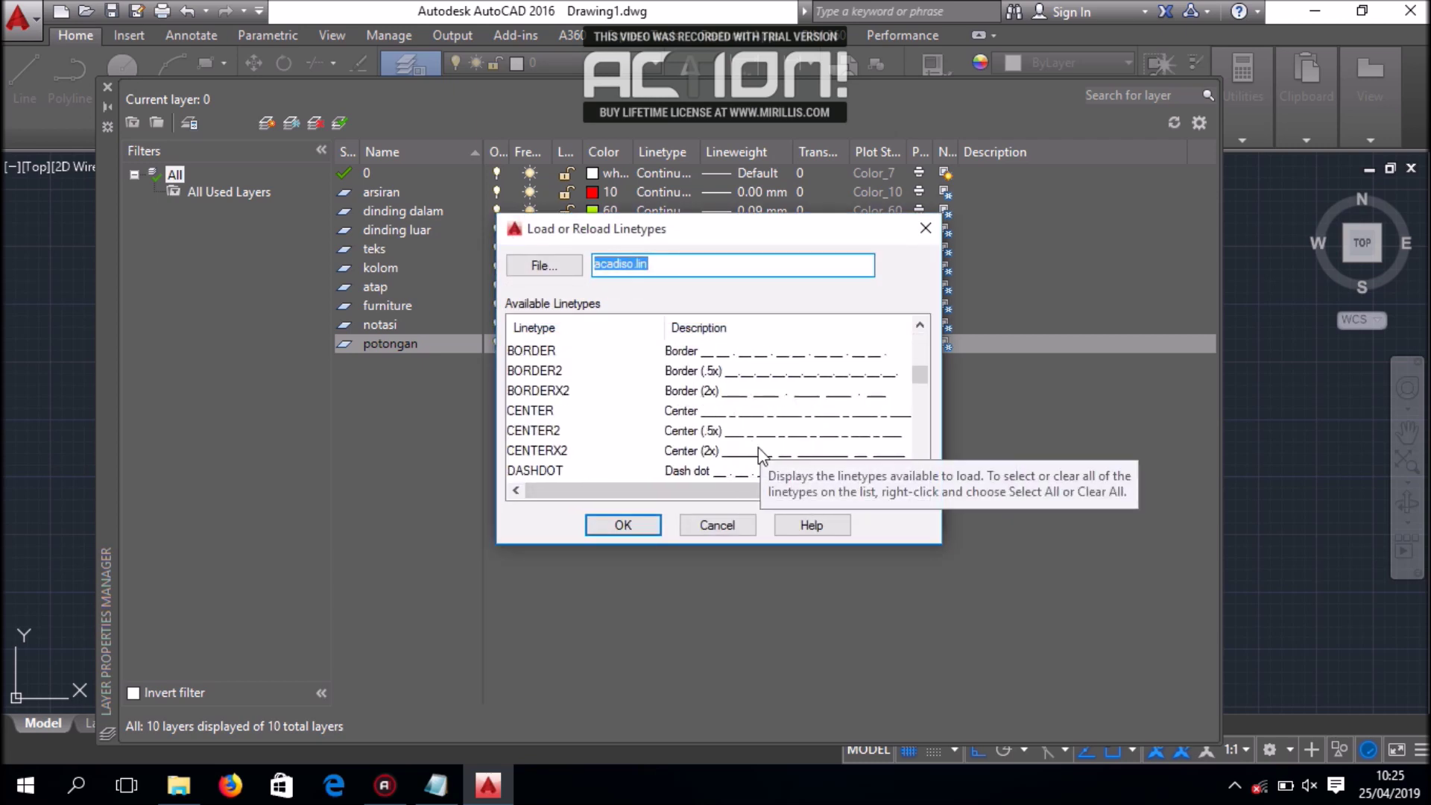
scroll(749, 445, down, 1)
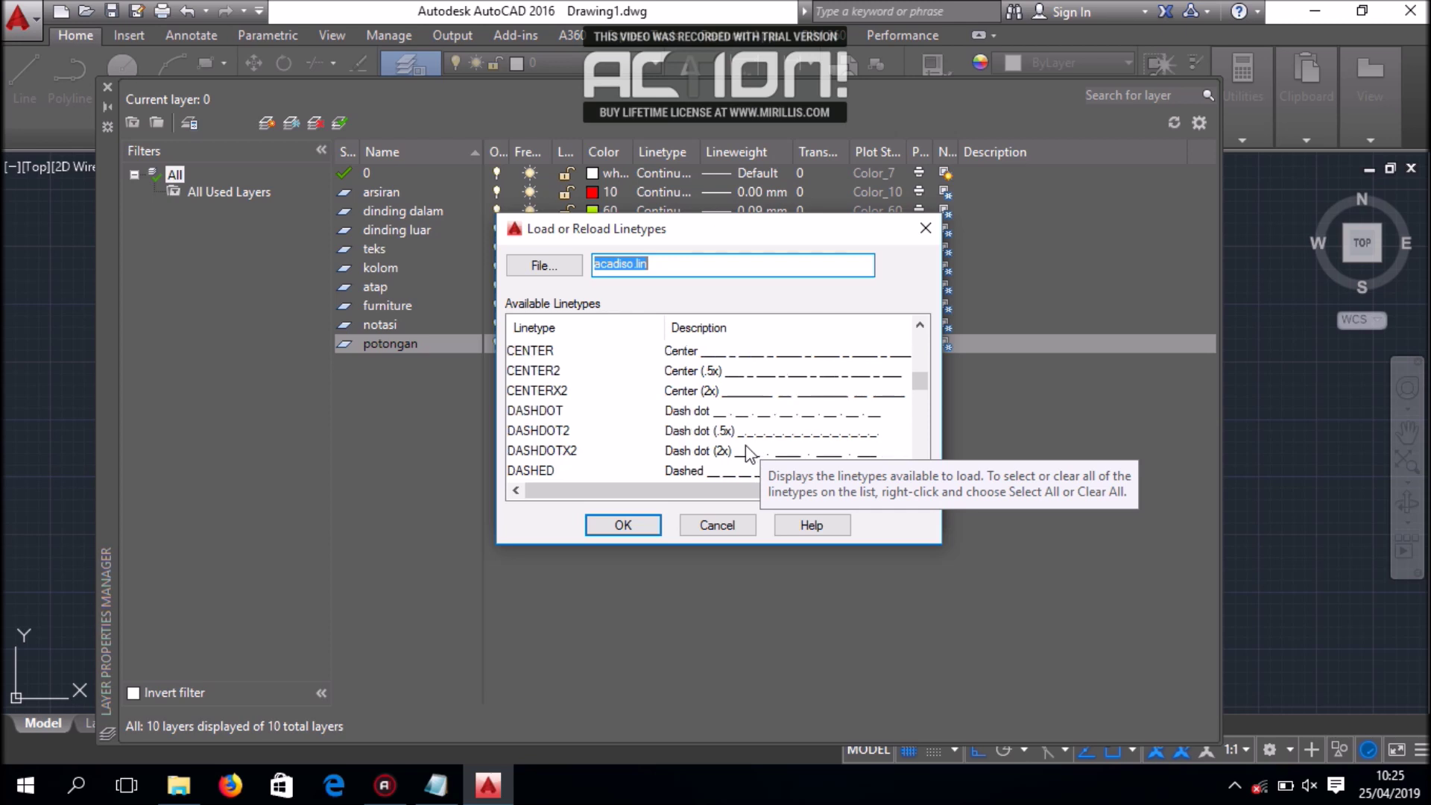
click(693, 453)
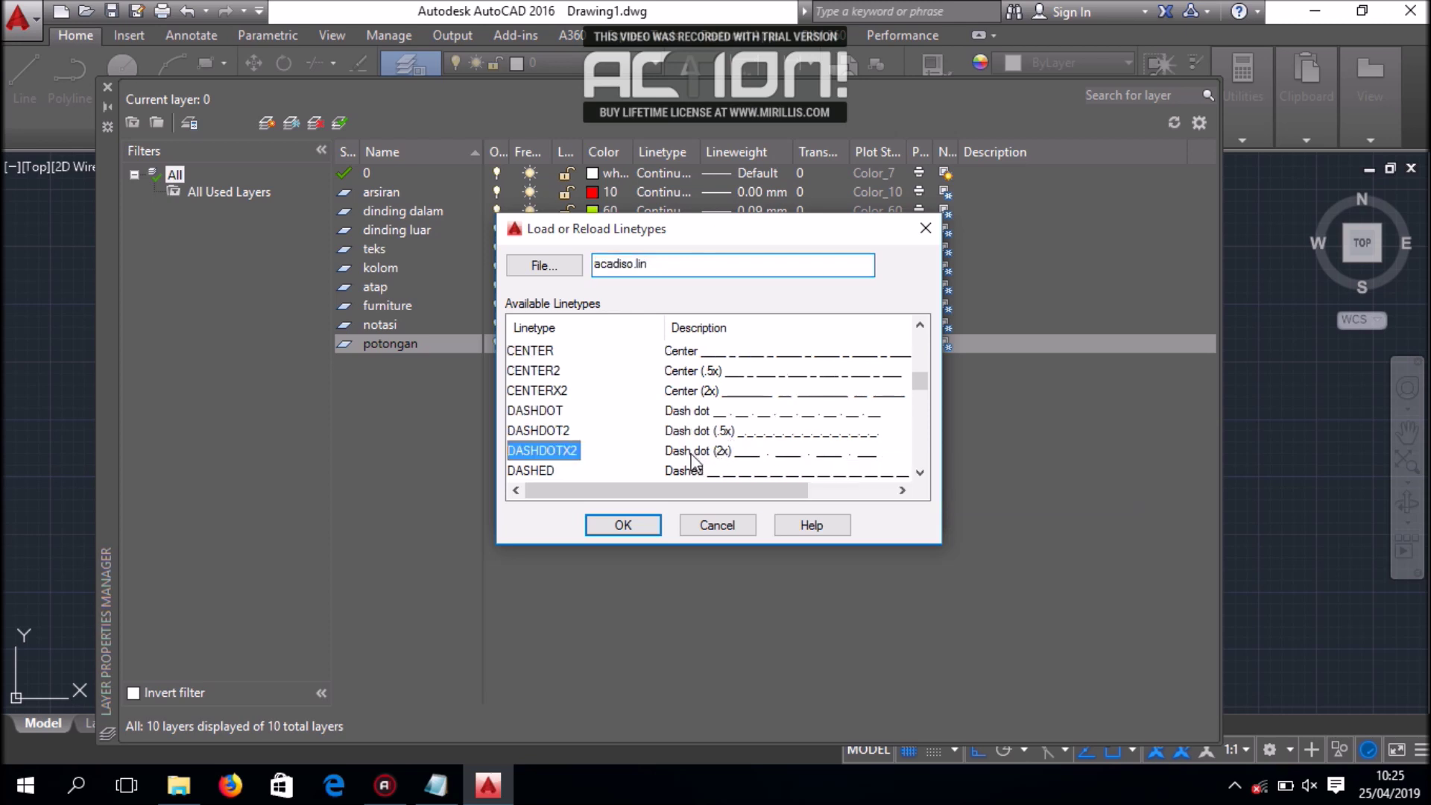
click(624, 530)
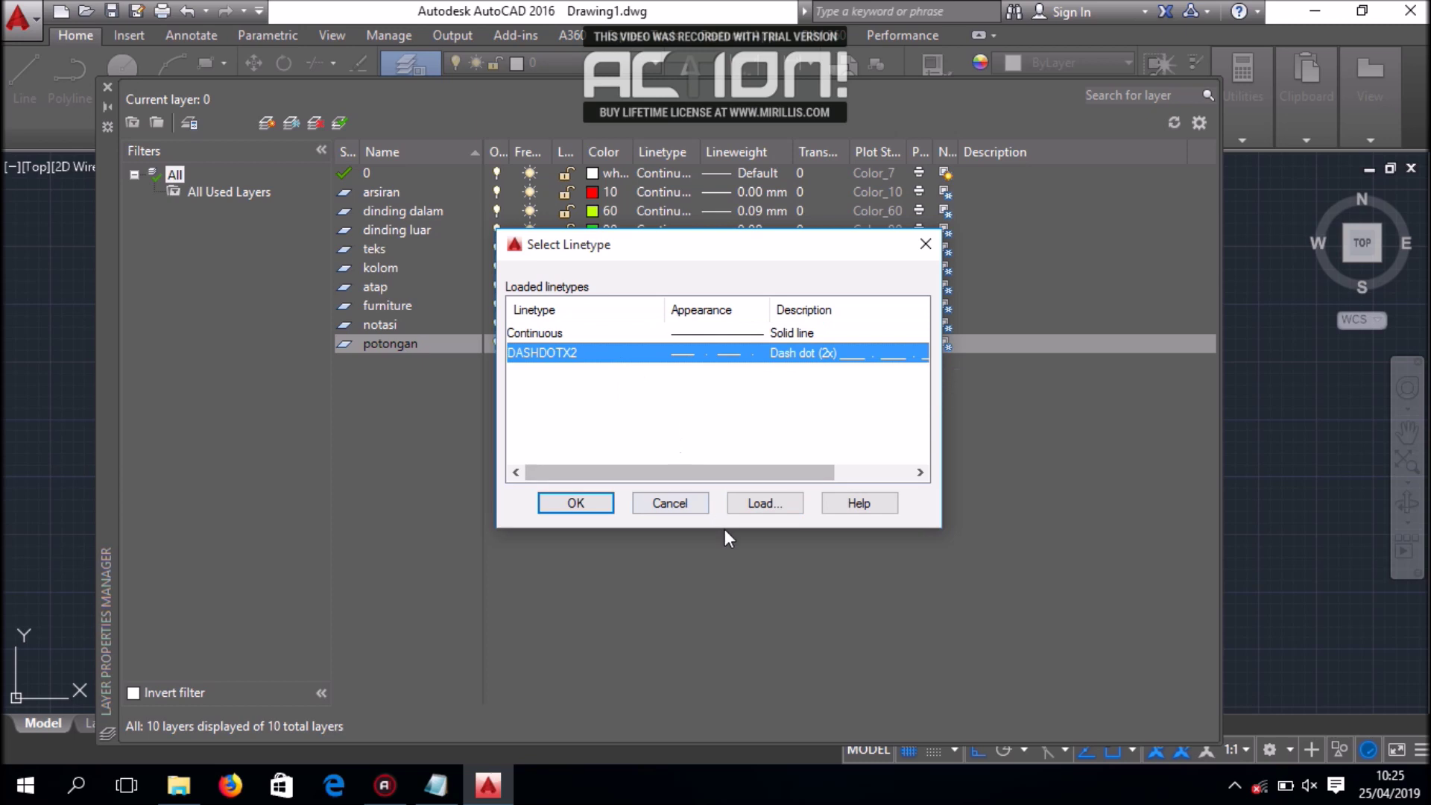
click(574, 502)
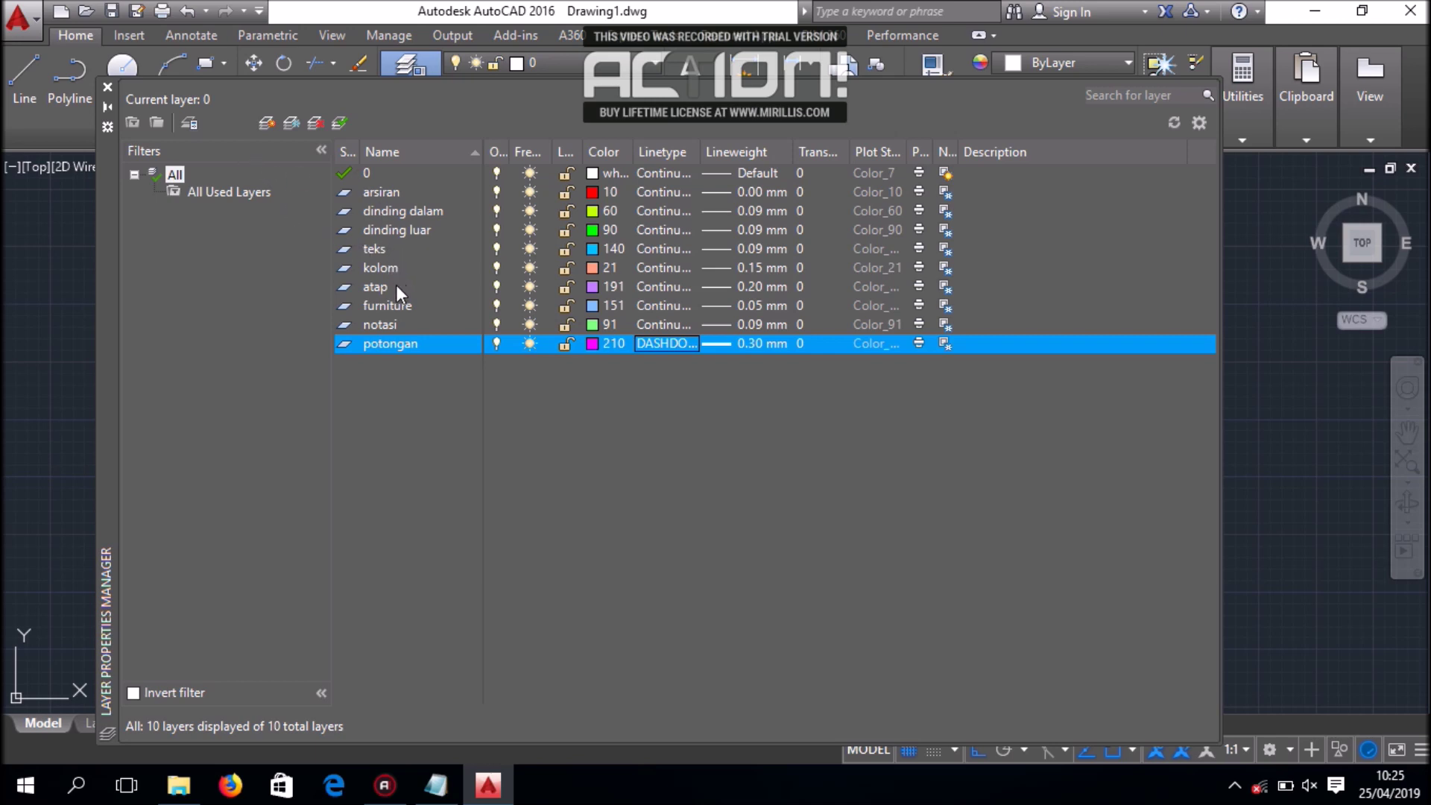
click(108, 85)
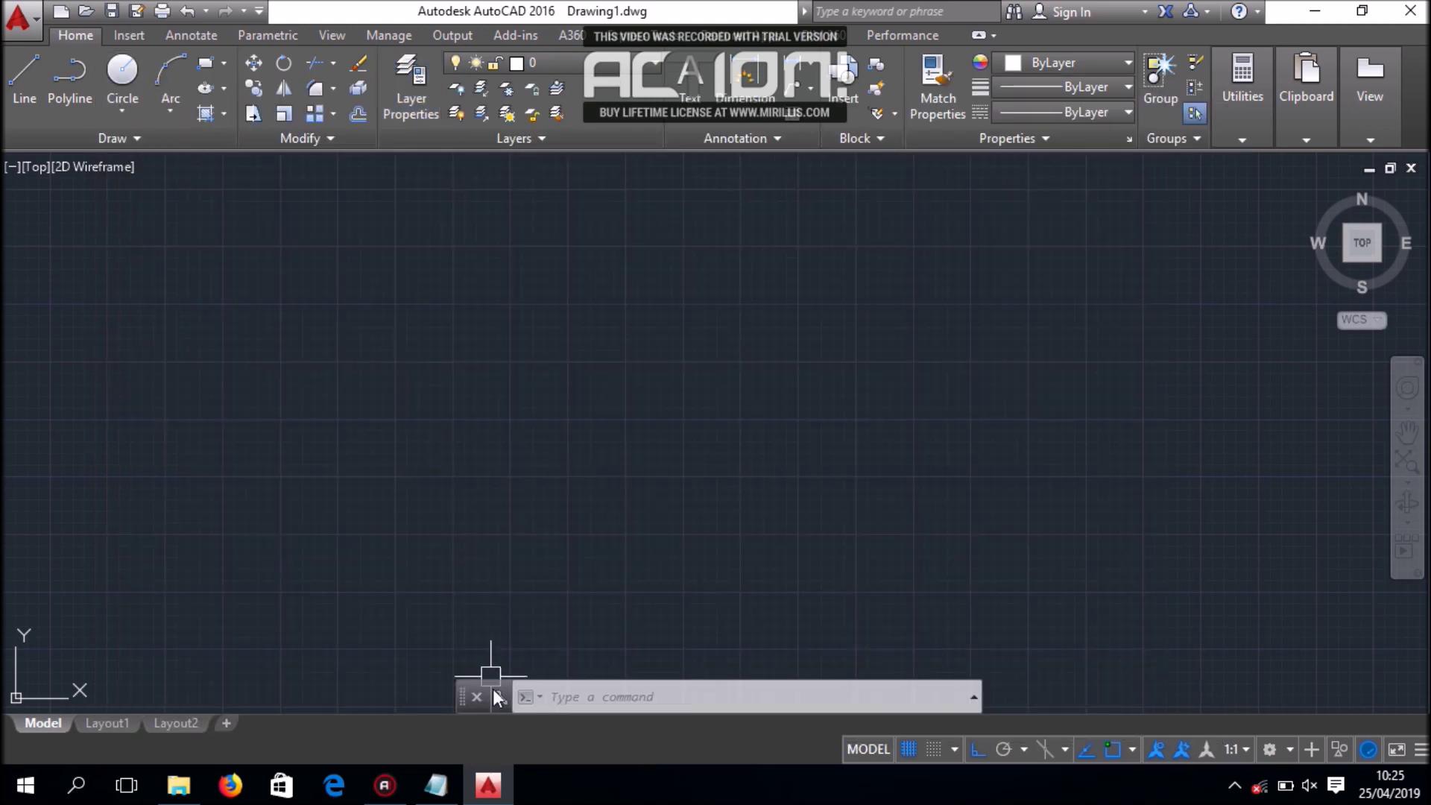
Switch to Notepad and highlight the two closing lines about the part 2 video and subscribing to the channel
click(436, 785)
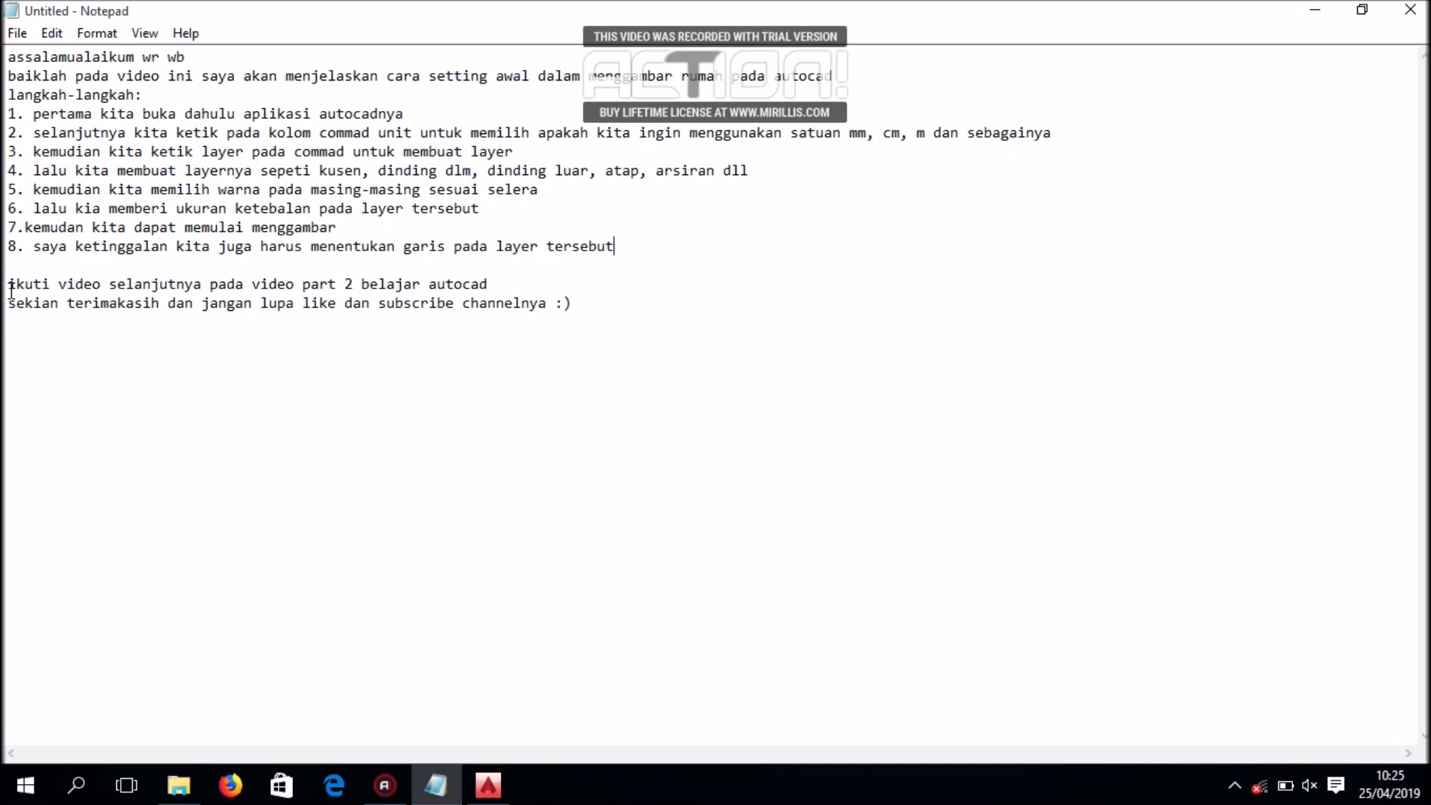
drag(8, 289, 545, 280)
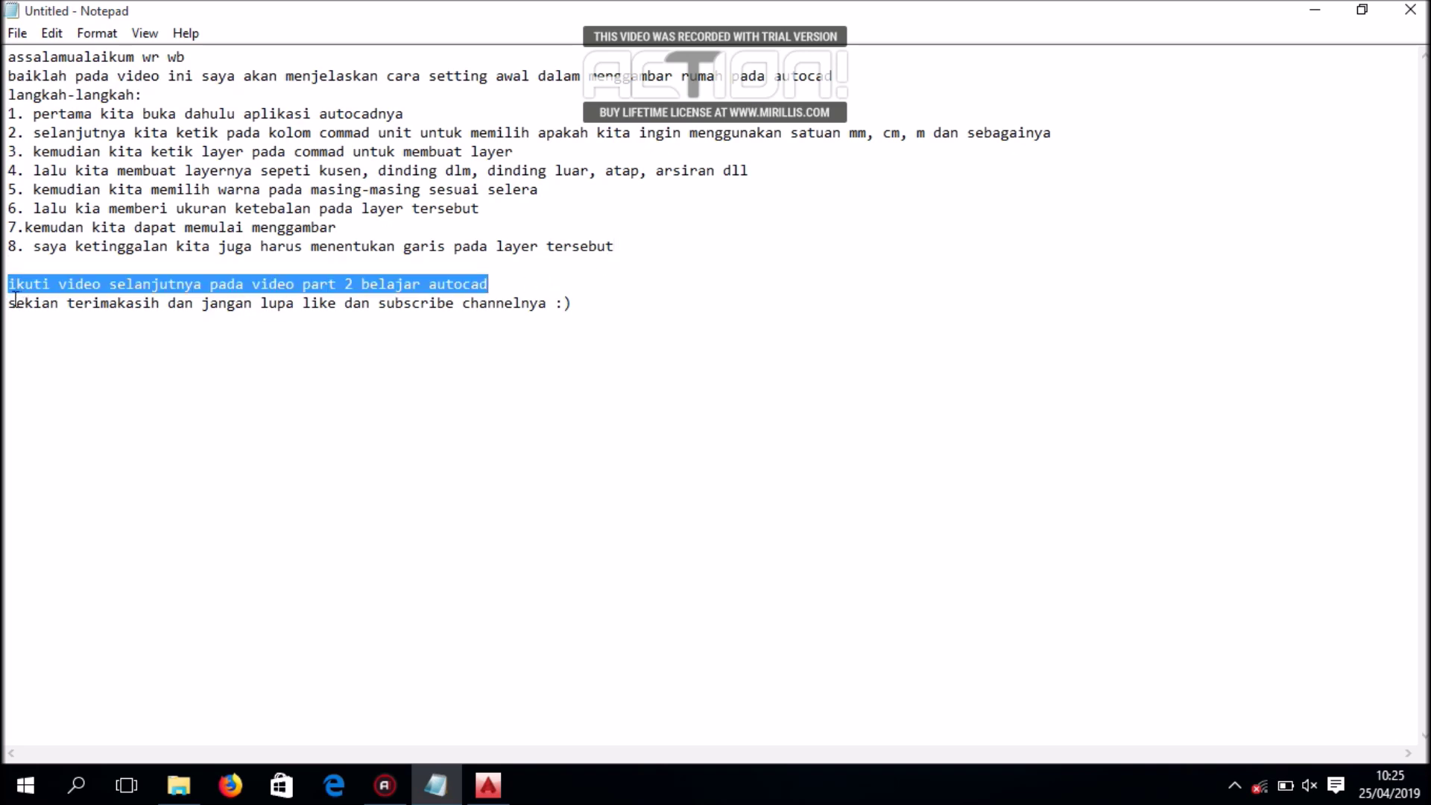
drag(11, 304, 578, 304)
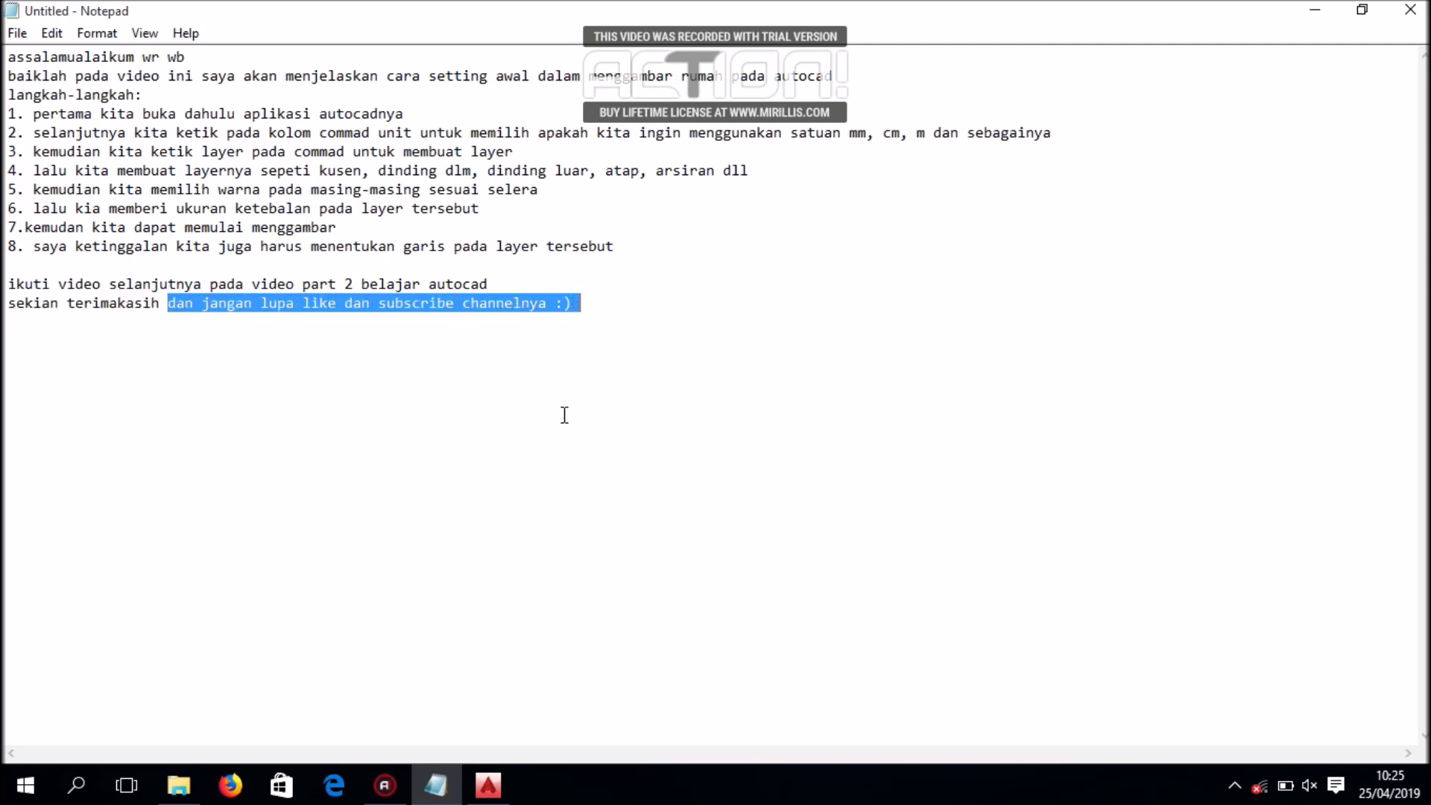
mouse_move(382, 801)
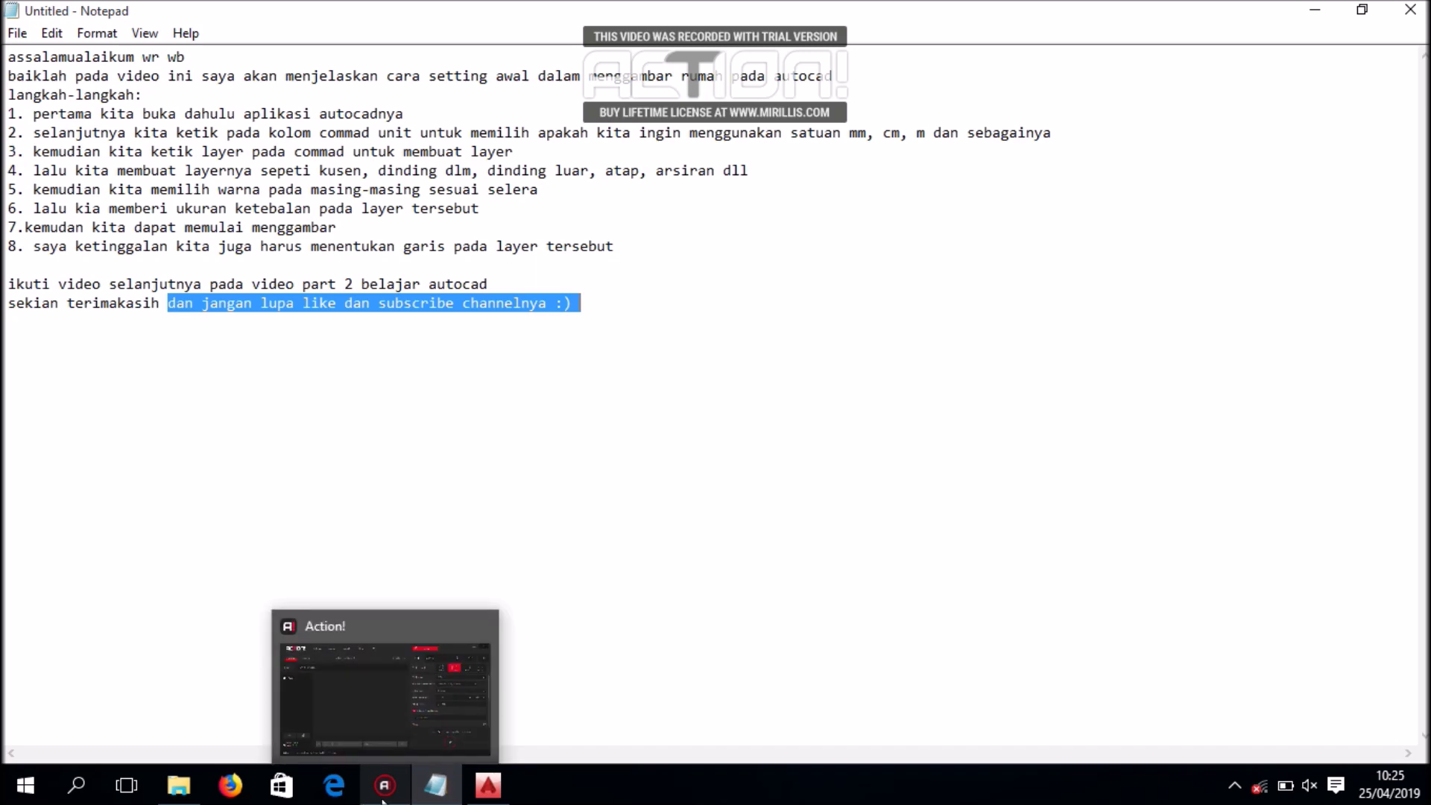
click(385, 790)
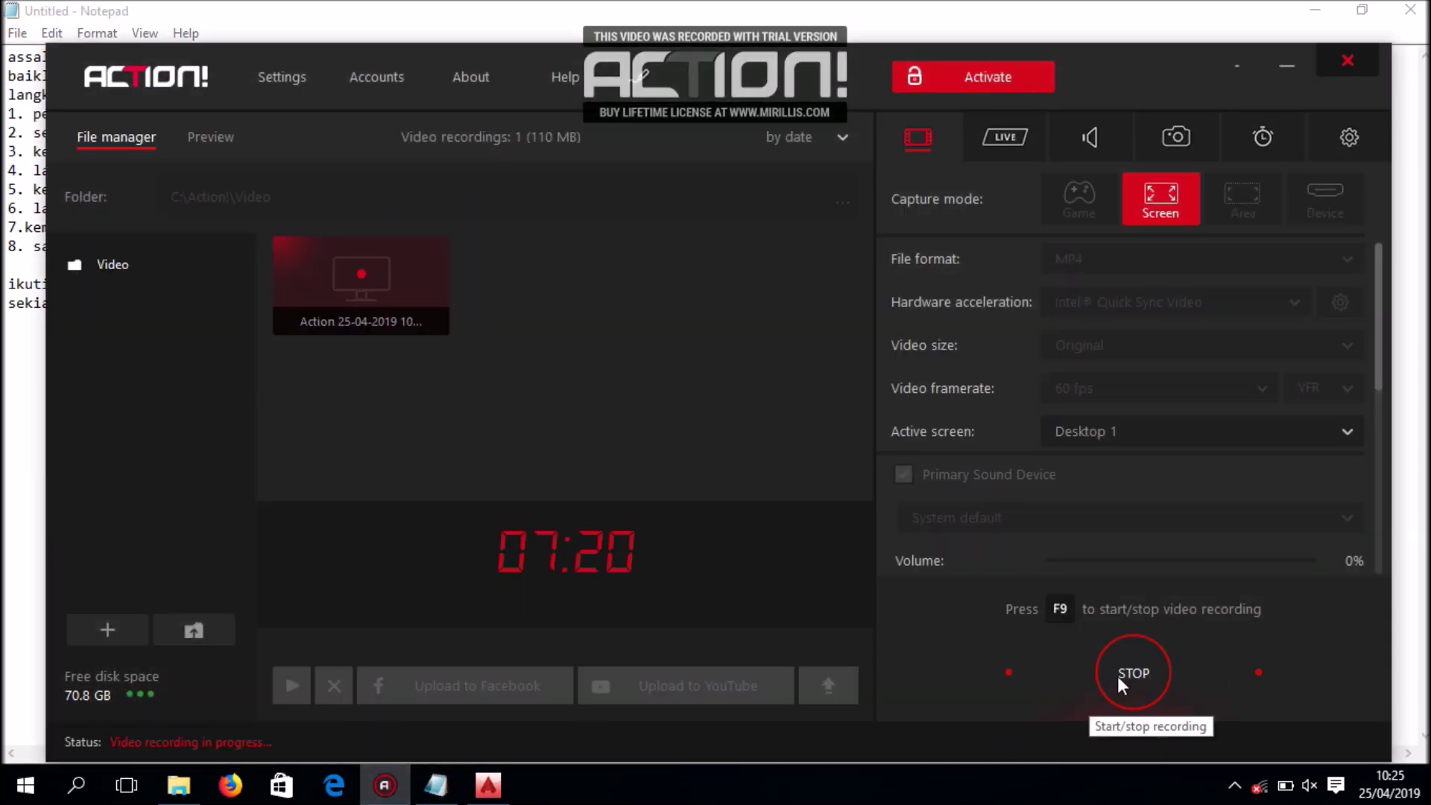